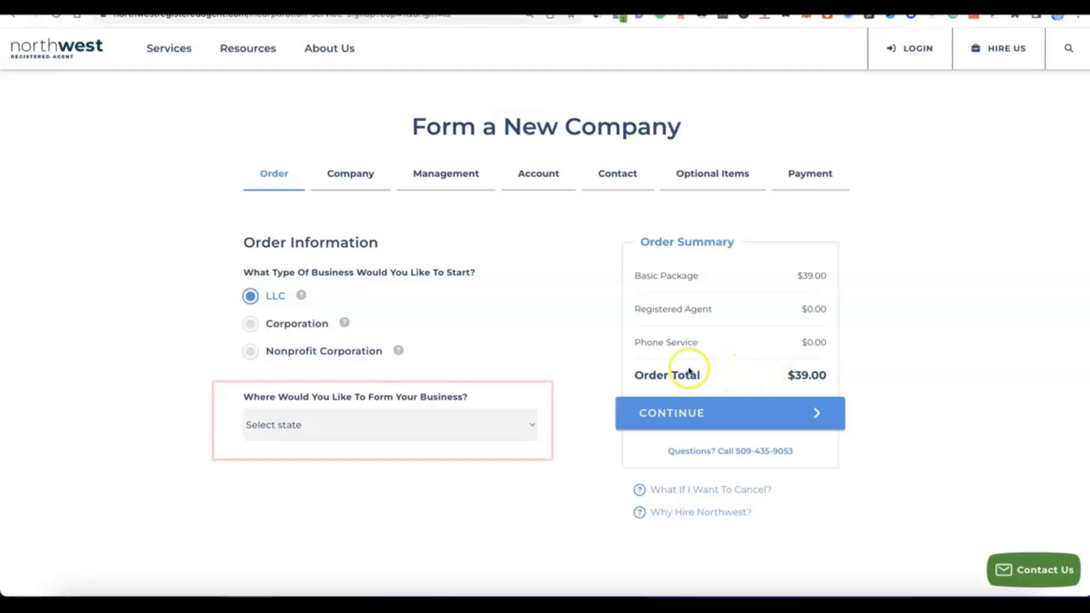
- Choose NM - New Mexico as the state of formation for the LLC with 6 Day Processing and continue to the company details
left_click(526, 423)
scroll(521, 425, "down", 3)
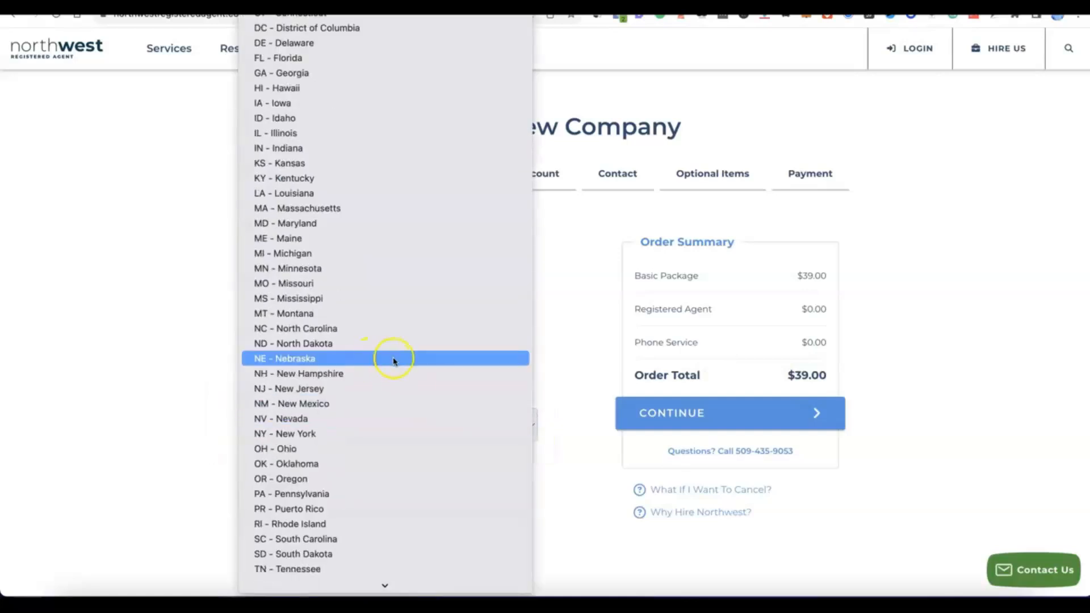
scroll(392, 360, "down", 3)
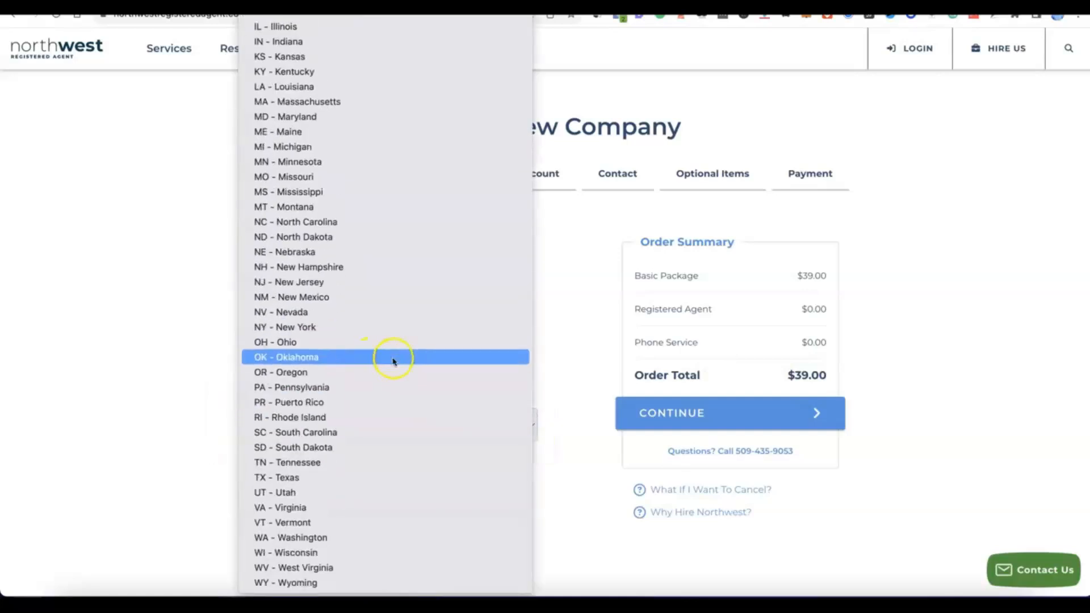
left_click(305, 296)
scroll(419, 450, "down", 3)
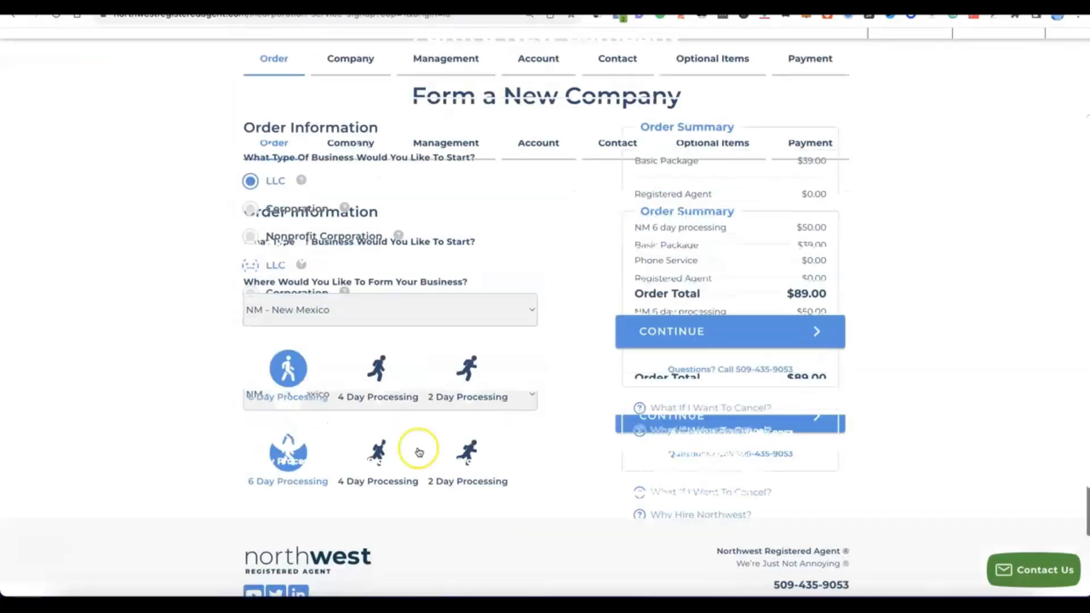
scroll(419, 451, "up", 1)
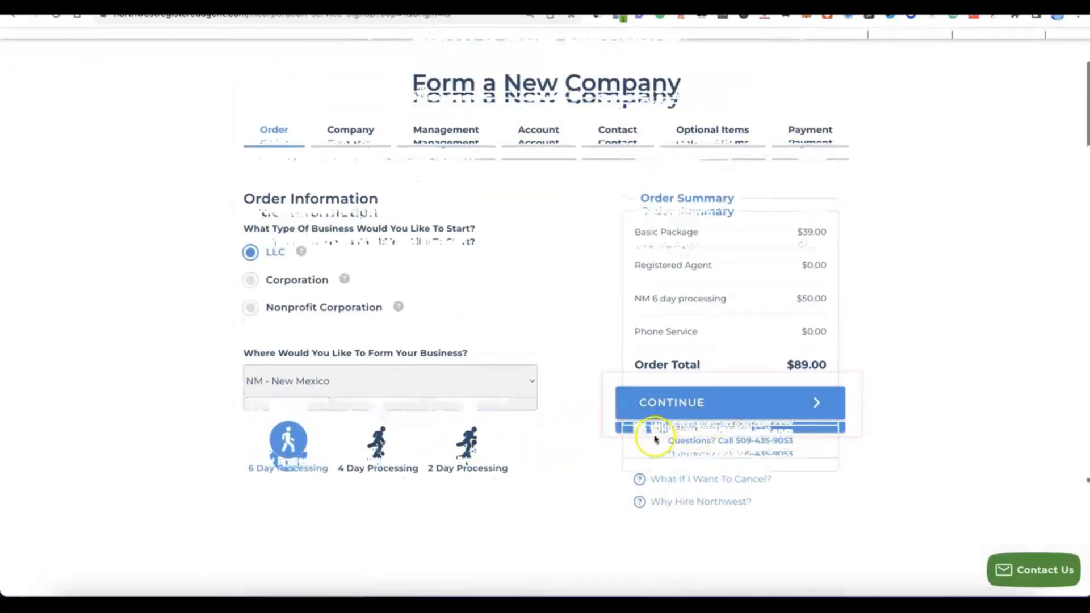
left_click(710, 411)
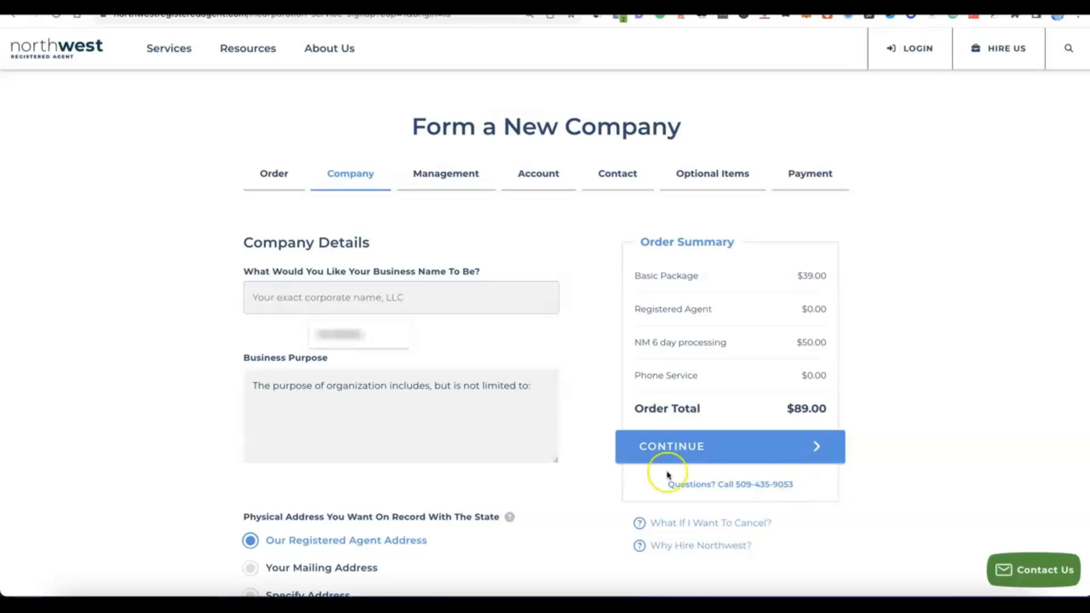
- Enter Modoe as the business name and complete the business purpose with "E-commerce - online selling of general products."
left_click(447, 294)
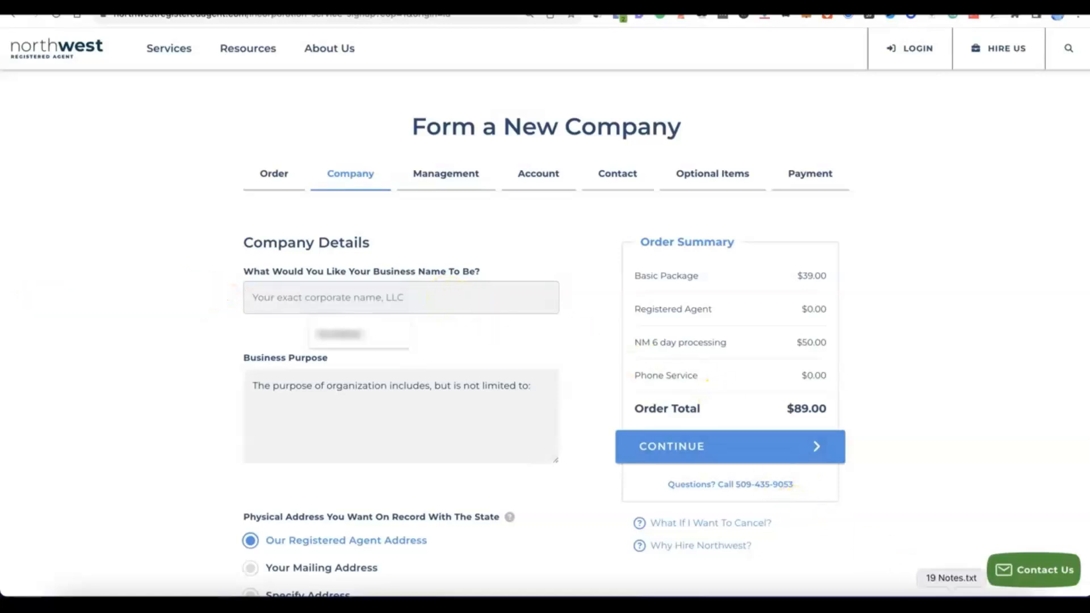
type("Modoe")
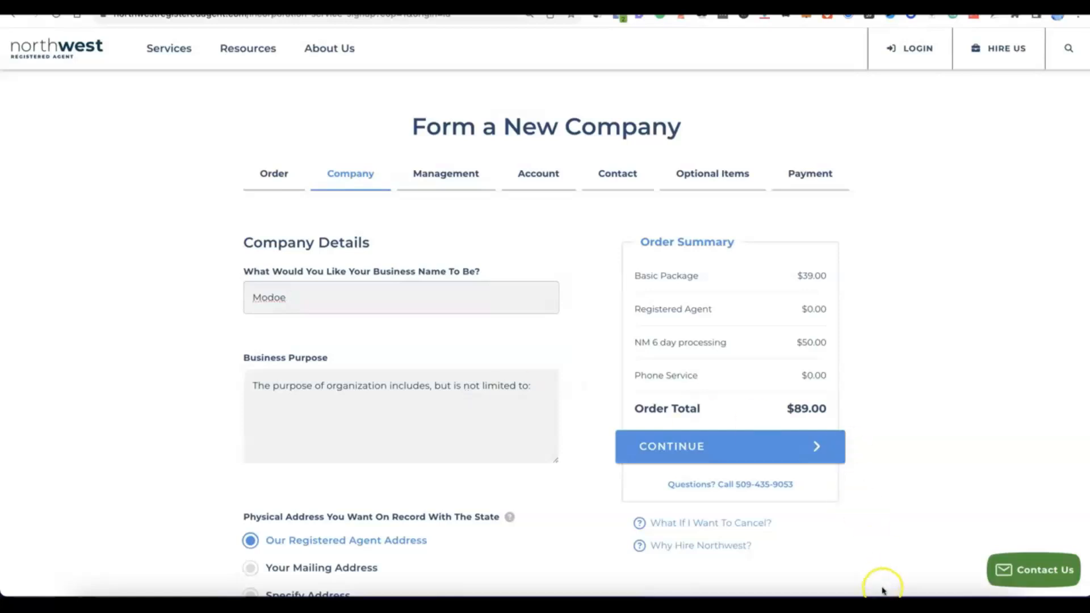
left_click(531, 374)
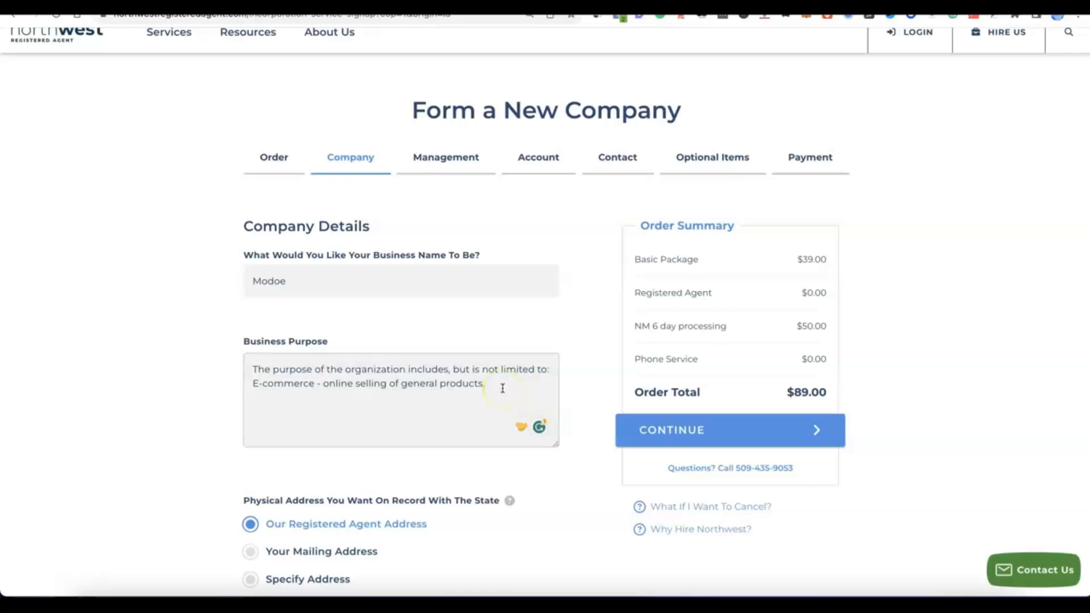
- Keep Our Registered Agent Address for both the physical and mailing addresses on record and continue to company management
scroll(499, 391, "down", 2)
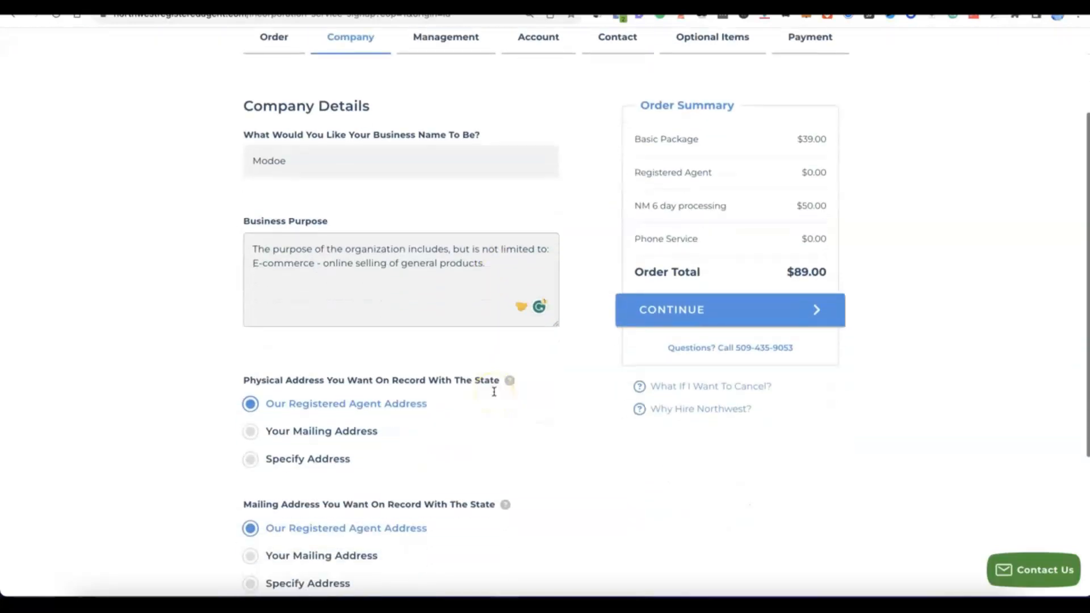
scroll(494, 392, "down", 1)
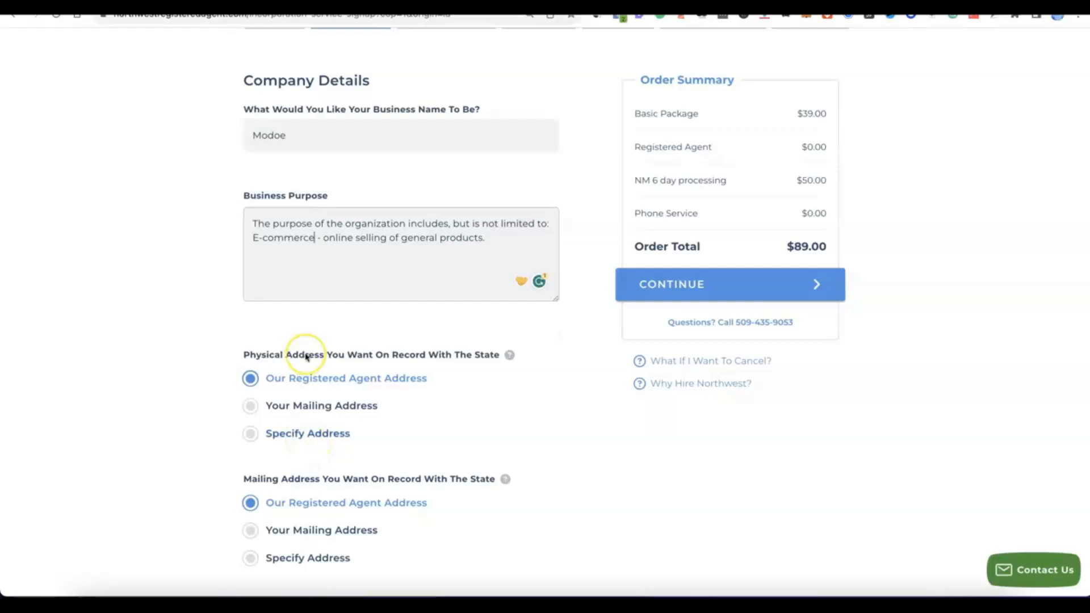
scroll(306, 356, "down", 2)
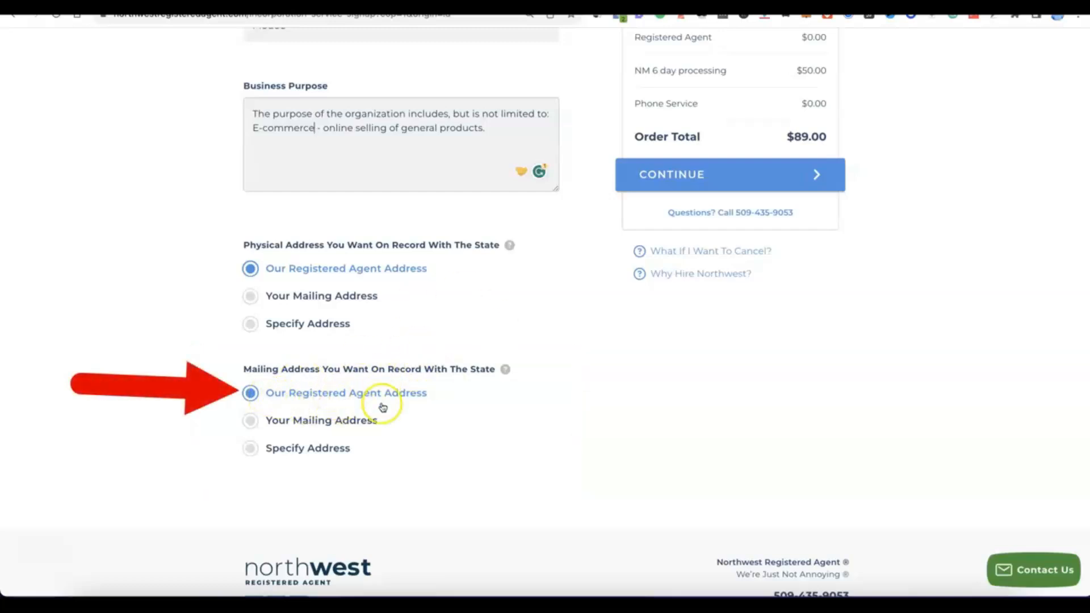
scroll(426, 399, "up", 5)
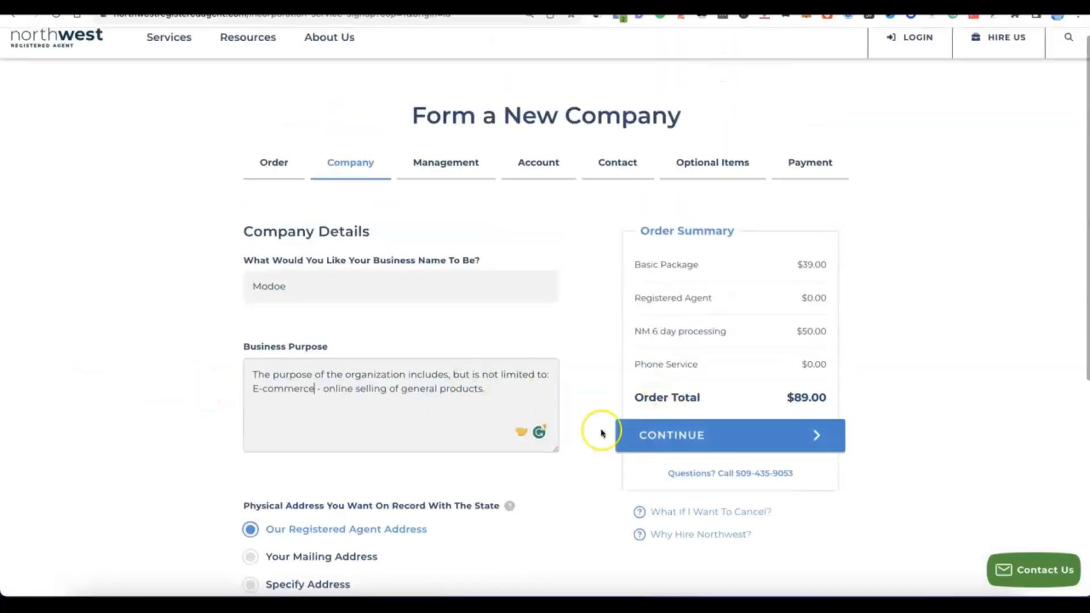
left_click(678, 440)
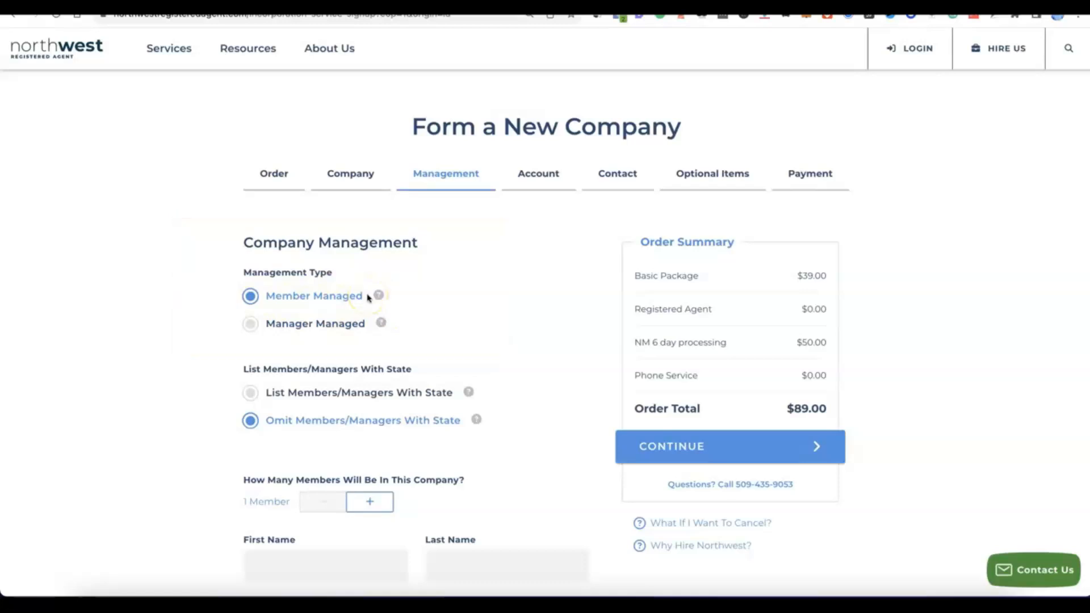
- Set the member-managed company to 2 members, keeping Omit Members/Managers With State
scroll(298, 301, "down", 2)
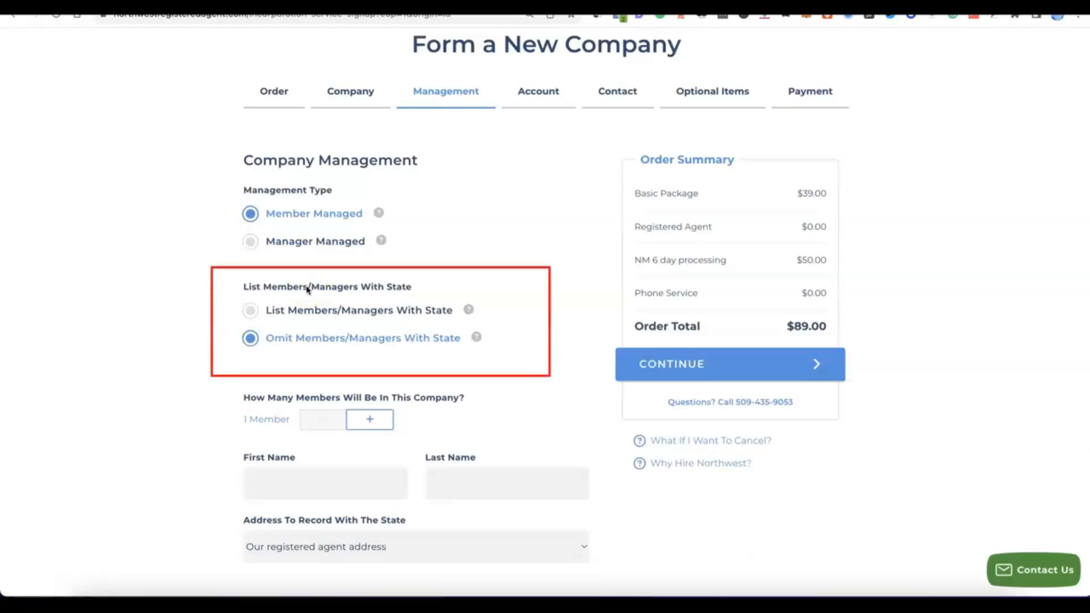
left_click(319, 309)
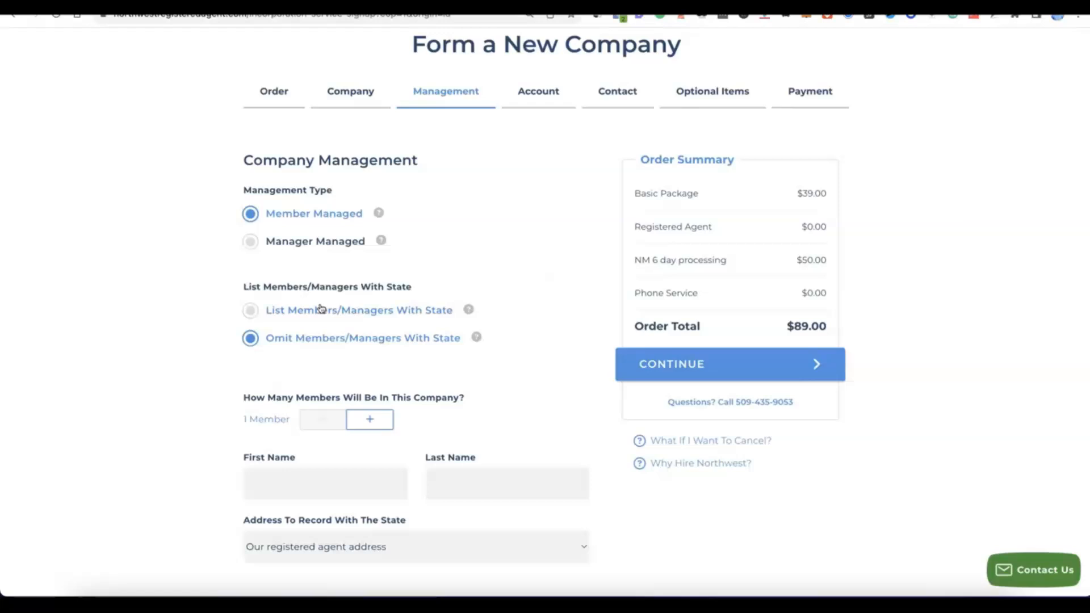
left_click(385, 420)
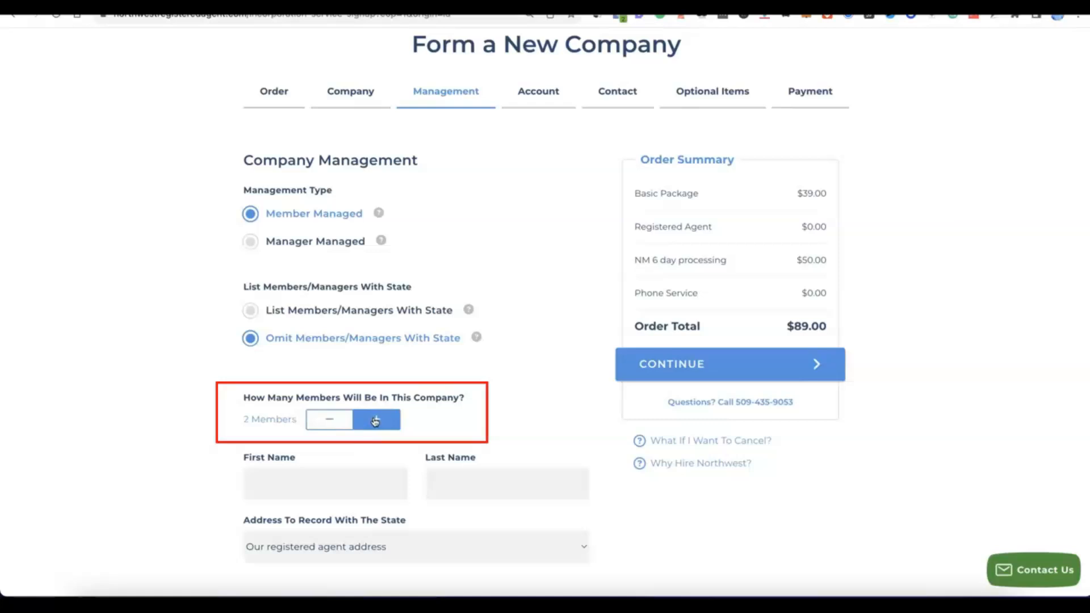
- Fill in both members' first and last names with the registered agent address on record, and continue to account setup
scroll(375, 421, "down", 1)
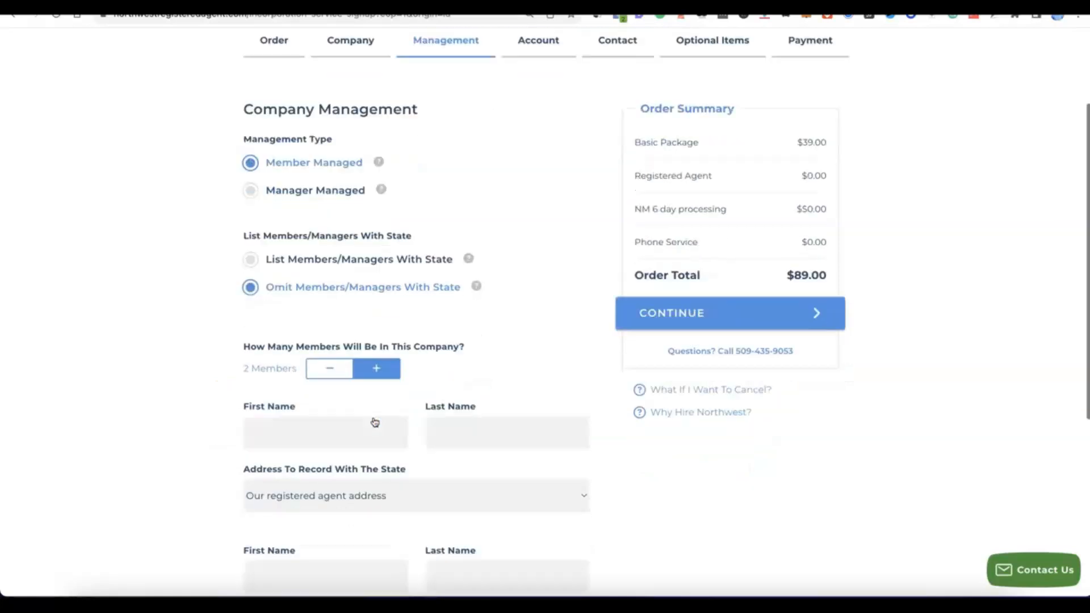
scroll(372, 420, "down", 3)
scroll(370, 419, "up", 1)
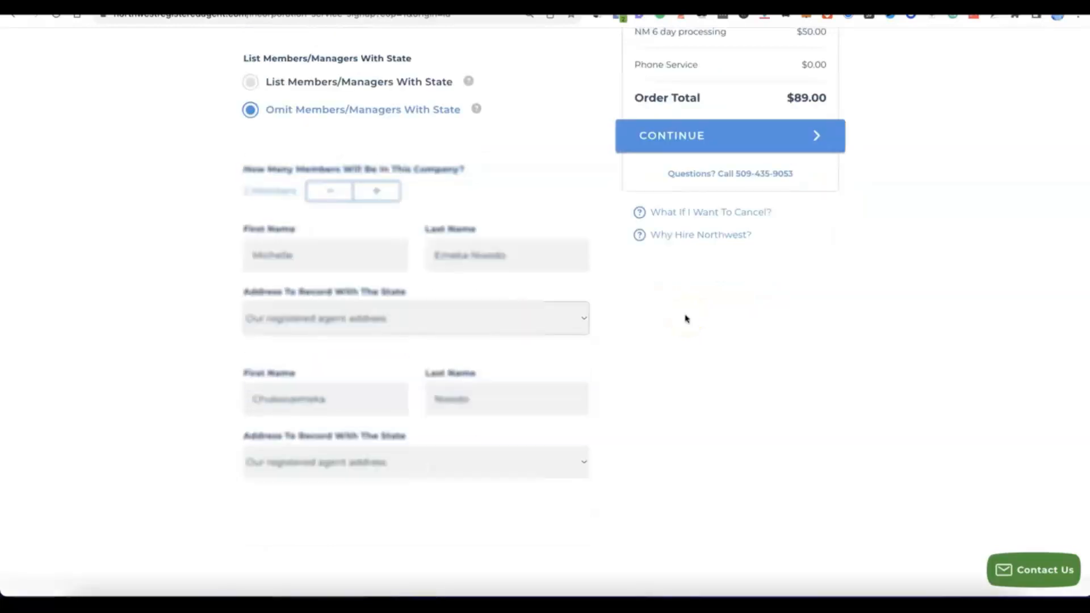
left_click(645, 319)
scroll(643, 329, "up", 2)
left_click(640, 339)
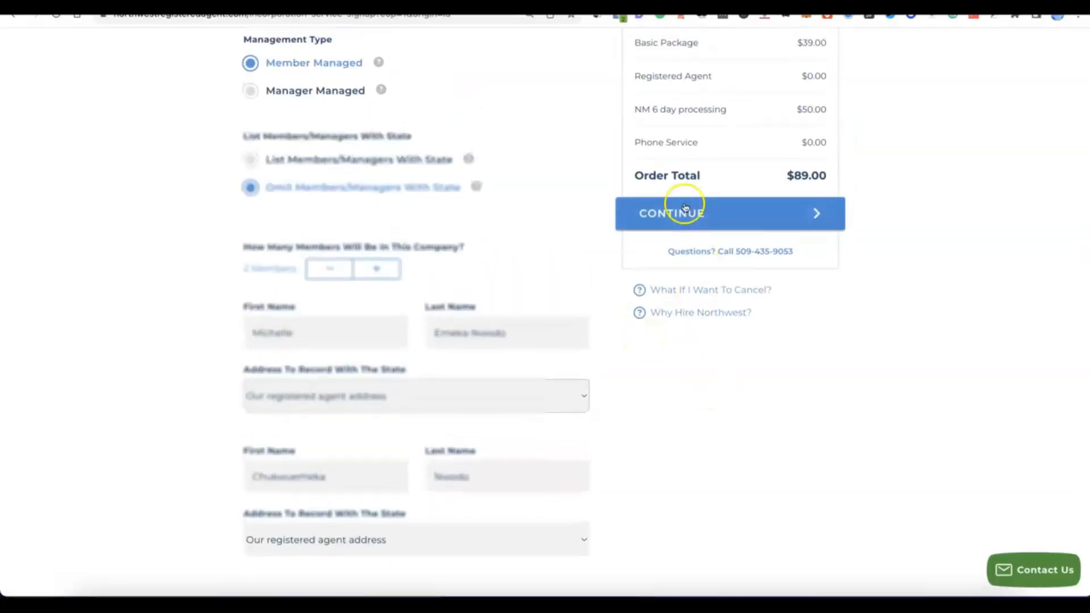
scroll(688, 219, "up", 1)
left_click(688, 230)
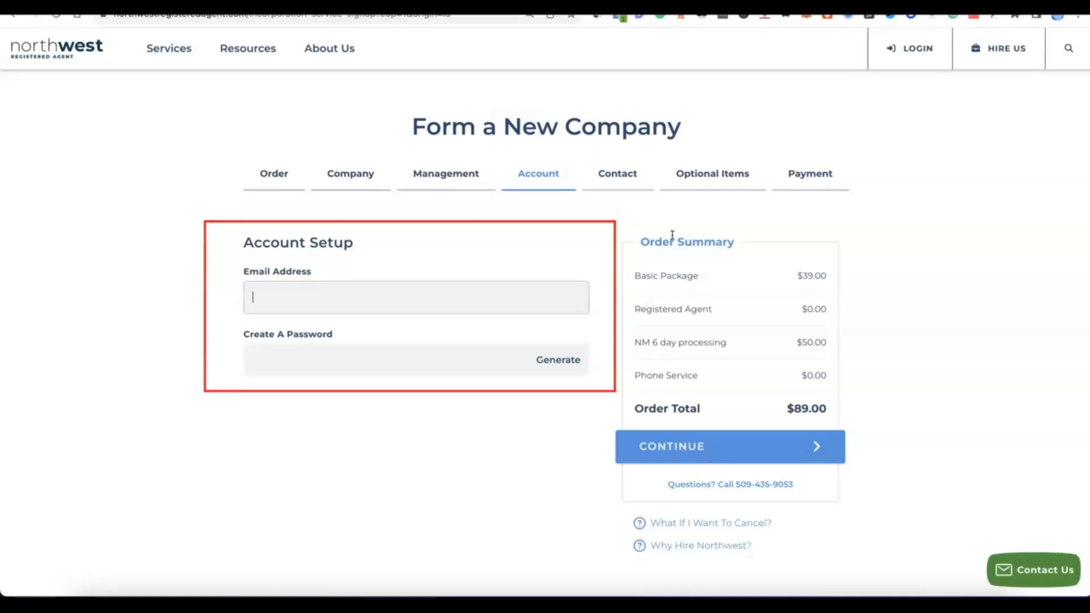
- Enter the account's email address, generate an account password, and continue to the contact details
scroll(371, 288, "down", 1)
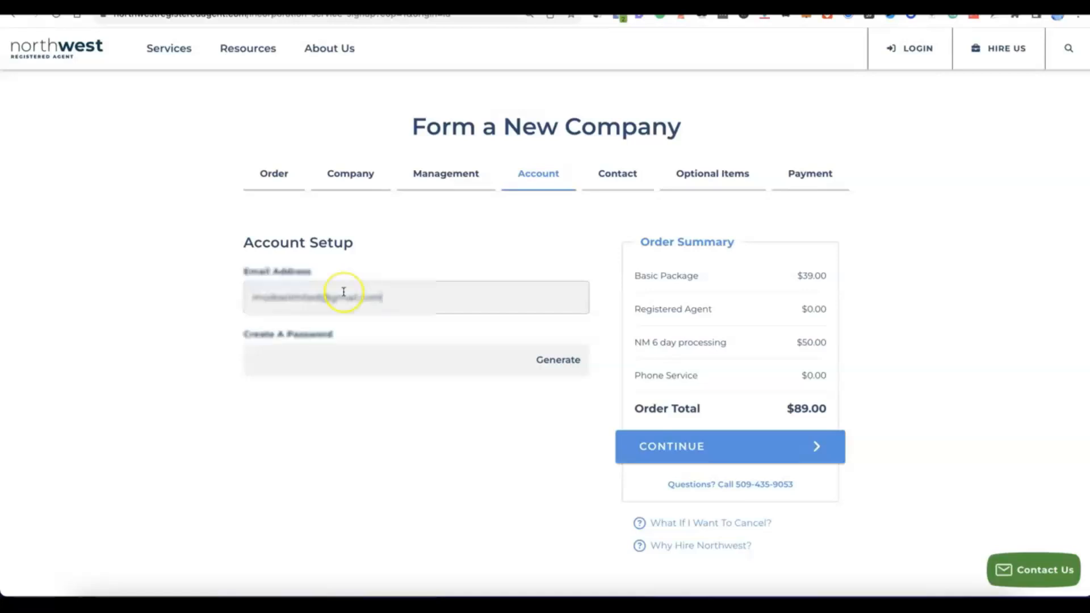
left_click(350, 359)
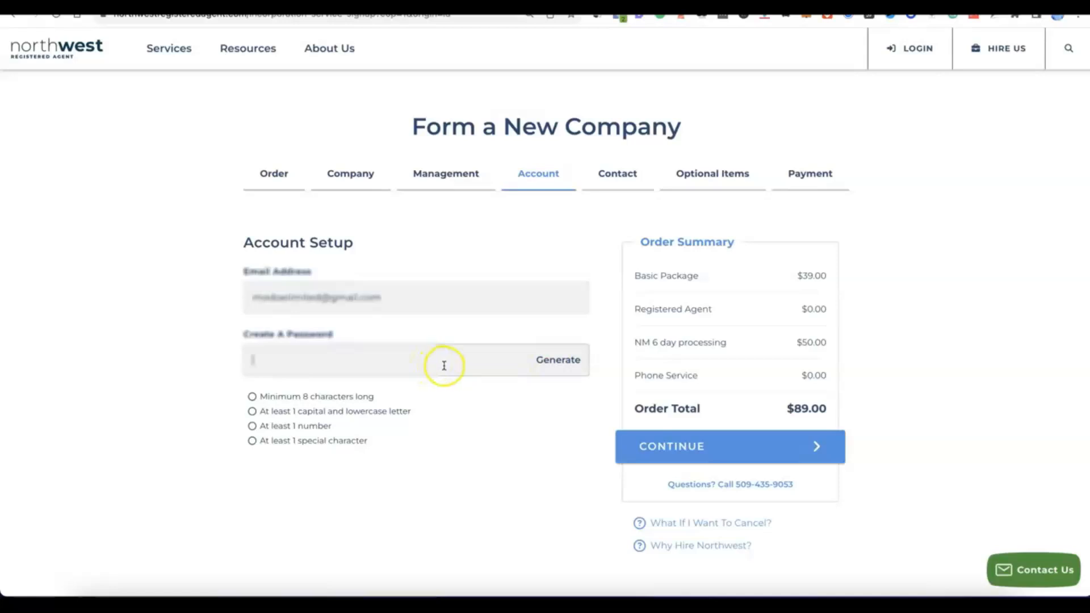
left_click(559, 360)
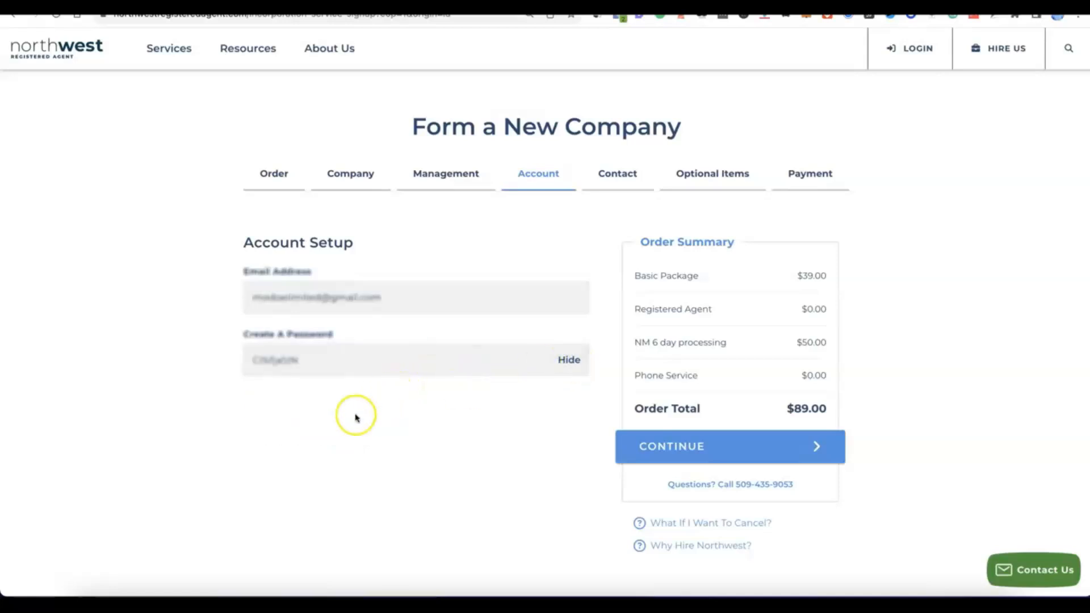
left_click(395, 410)
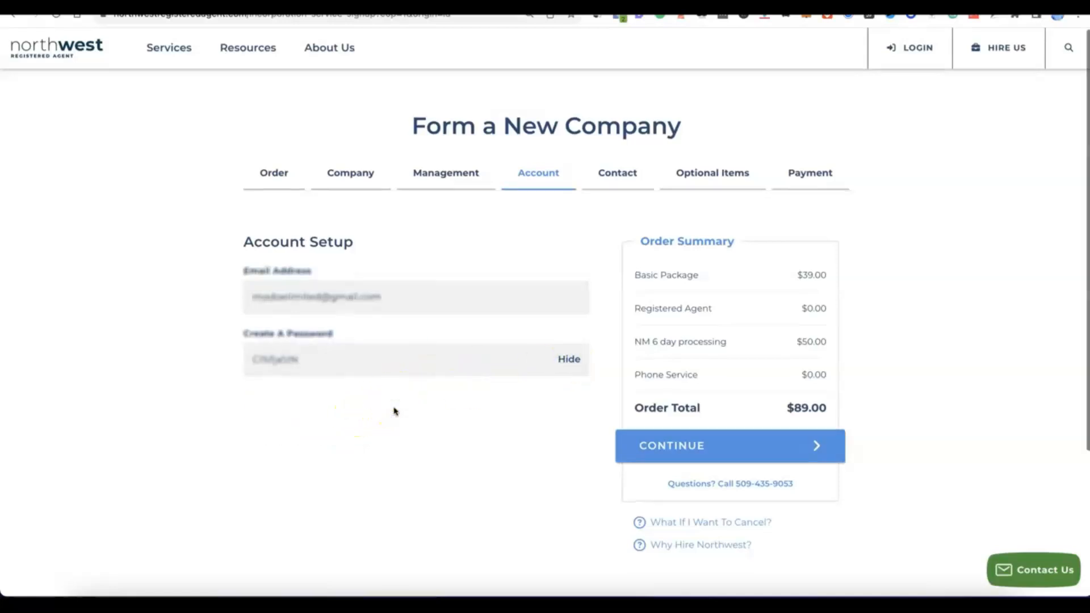
scroll(394, 409, "down", 1)
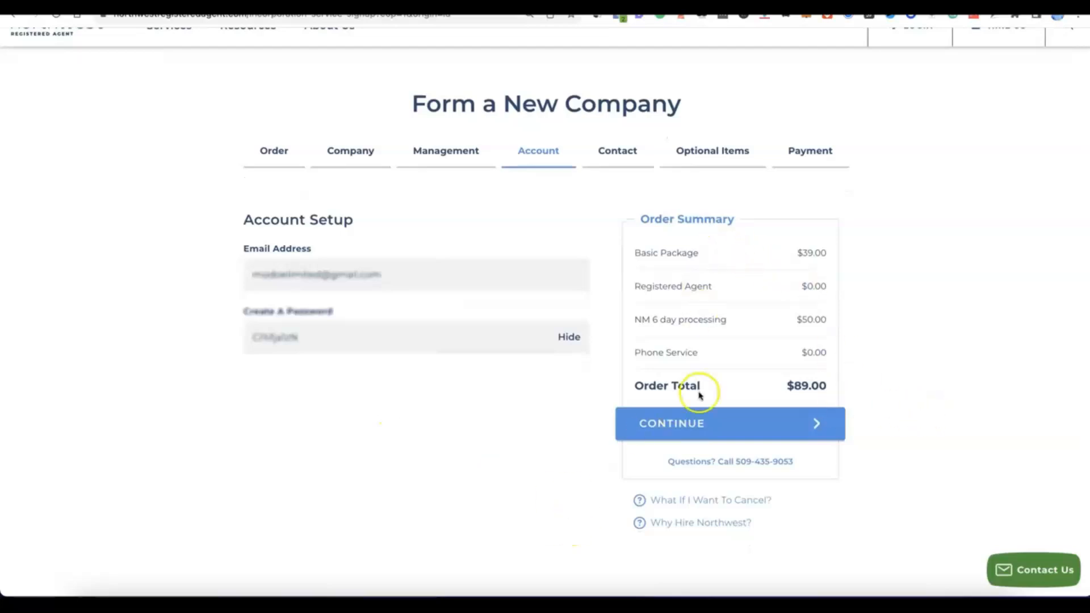
left_click(702, 438)
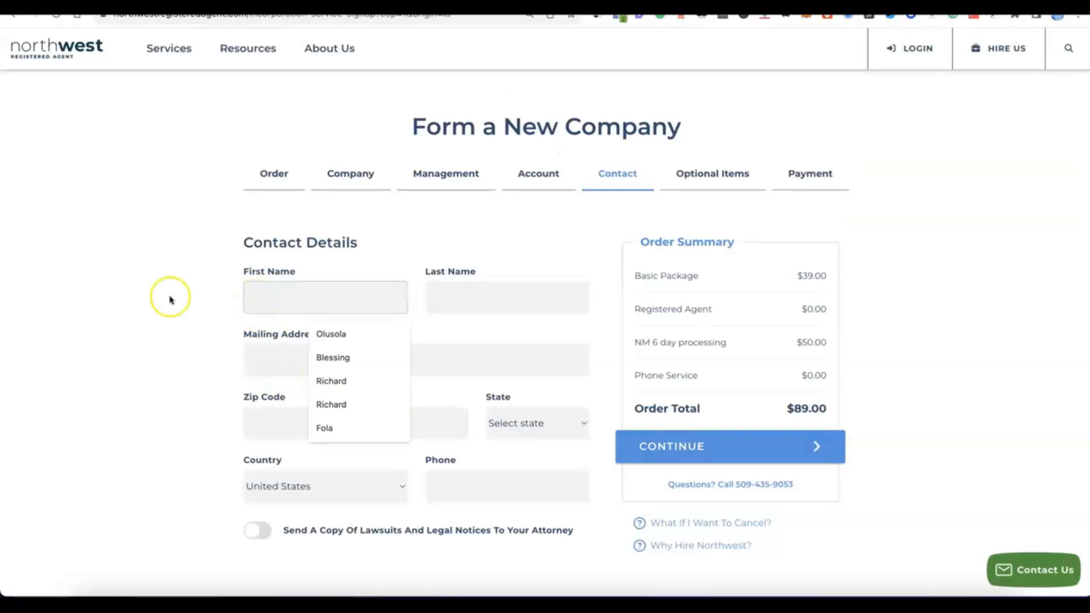
- Fill in the contact's name, mailing address, postal code, city, province, country and phone number, and continue to the optional items
left_click(172, 264)
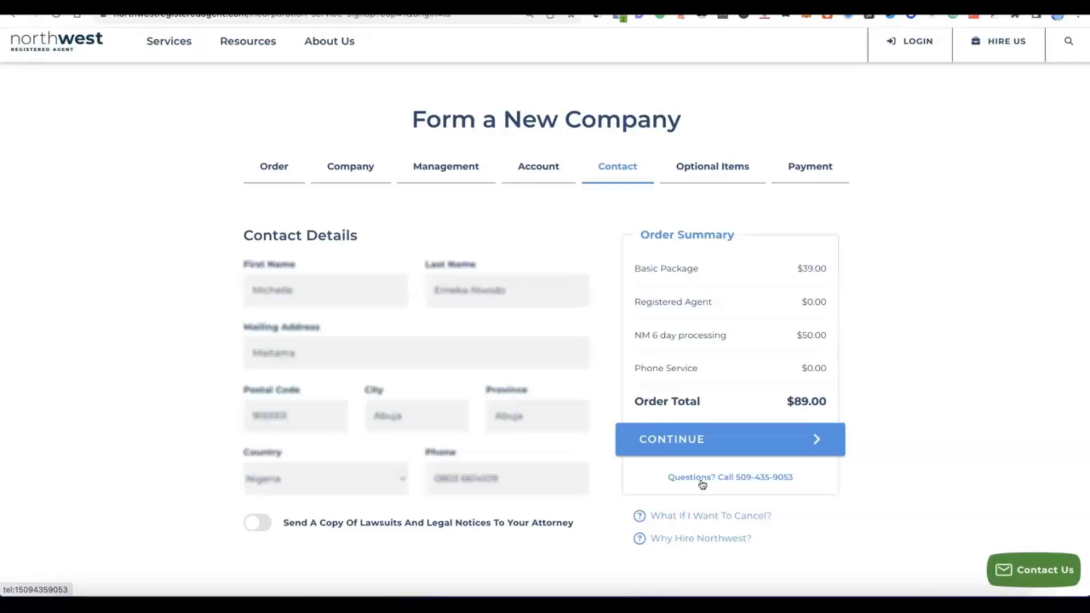
left_click(679, 449)
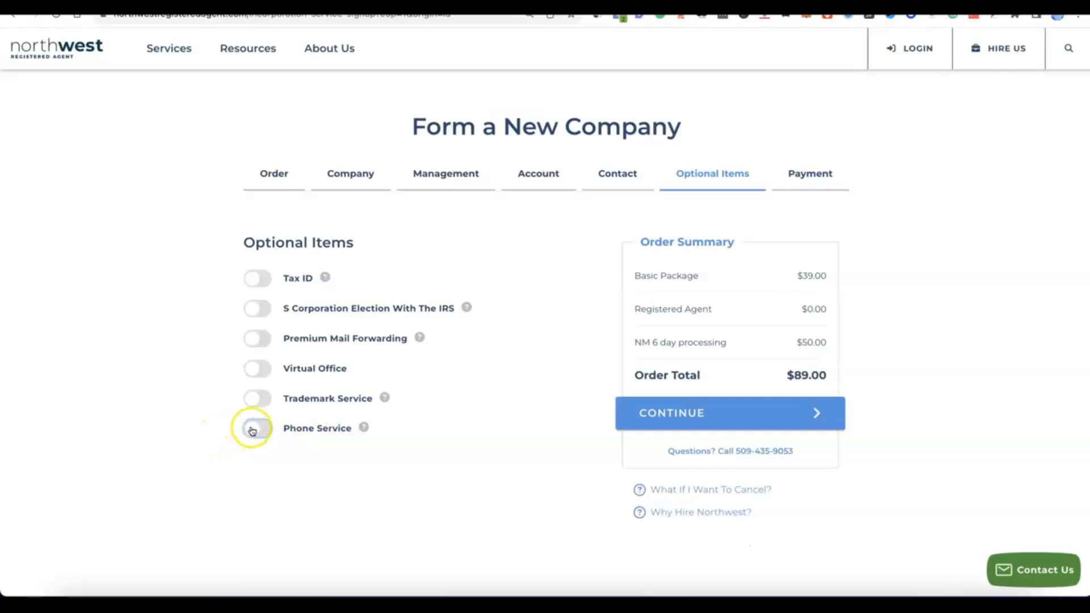
- Leave Phone Service switched off and add the Tax ID item with the Do NOT Have Social Security Number option
left_click(252, 429)
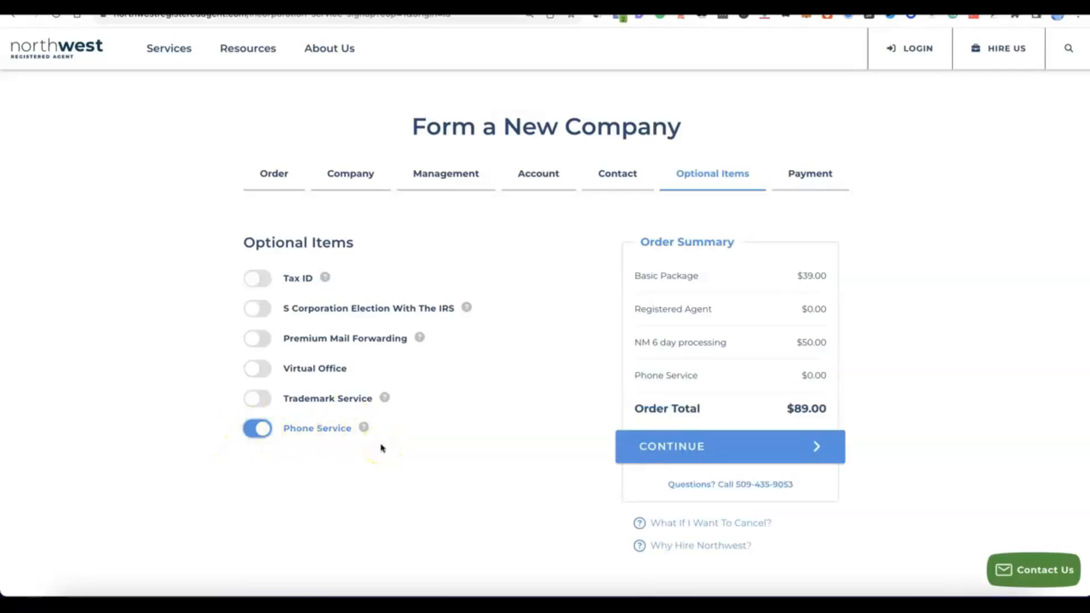
left_click(262, 432)
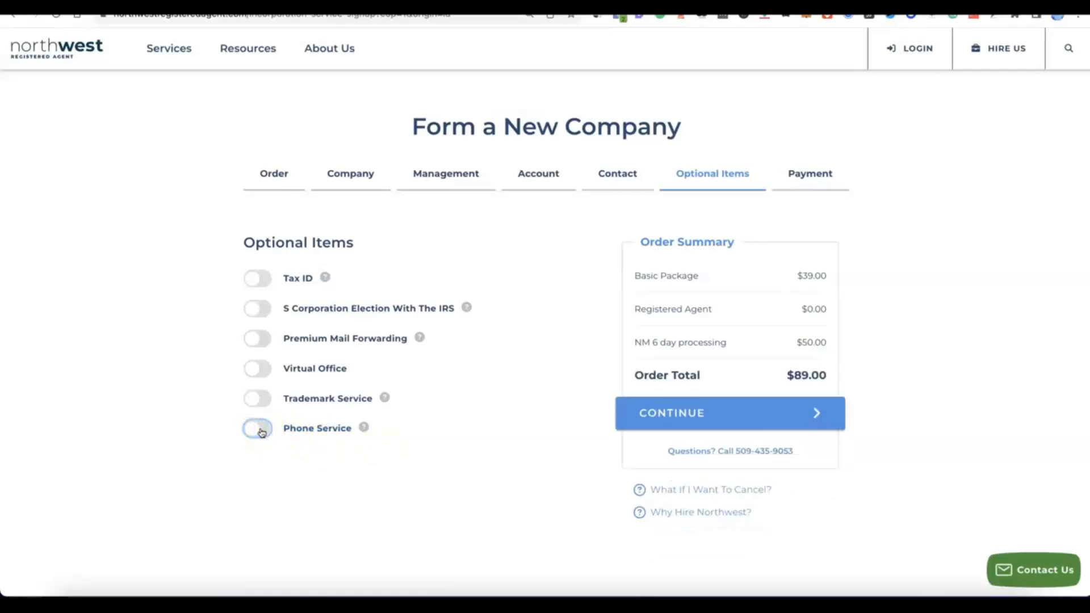
left_click(252, 278)
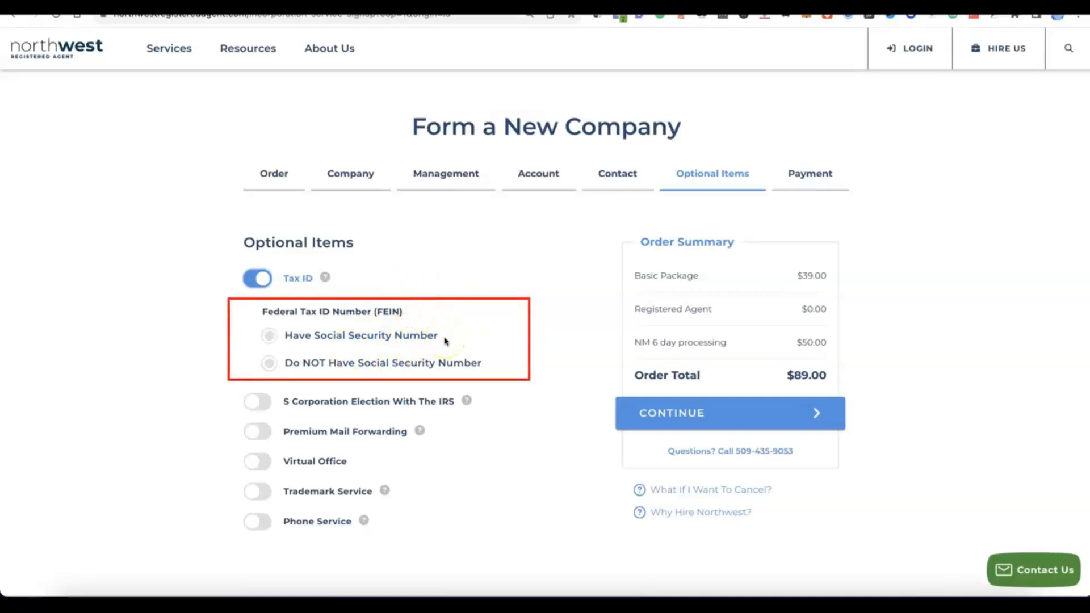
left_click(270, 335)
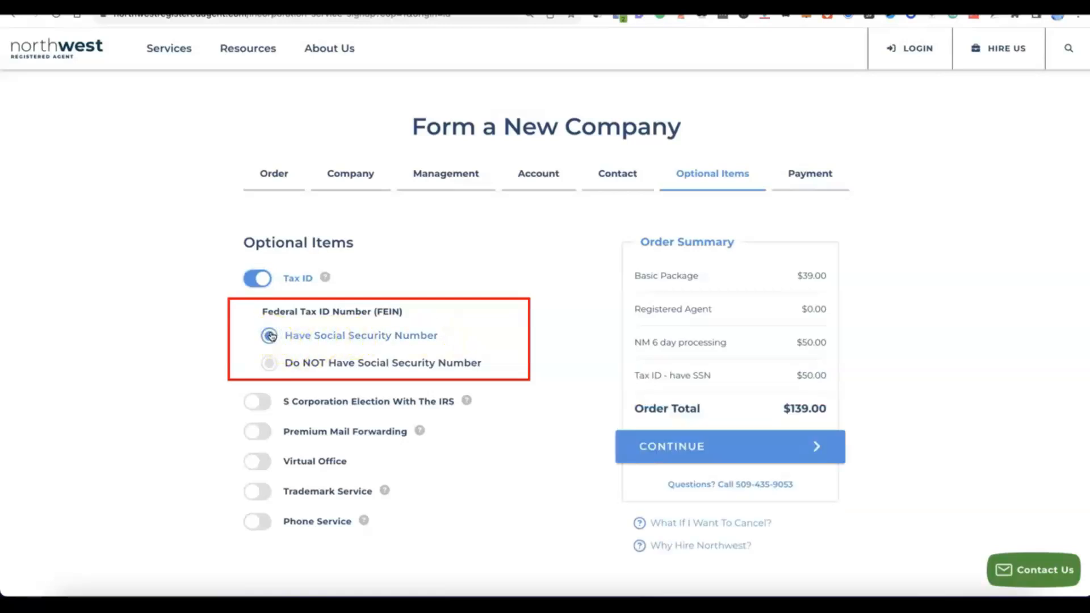
left_click(264, 364)
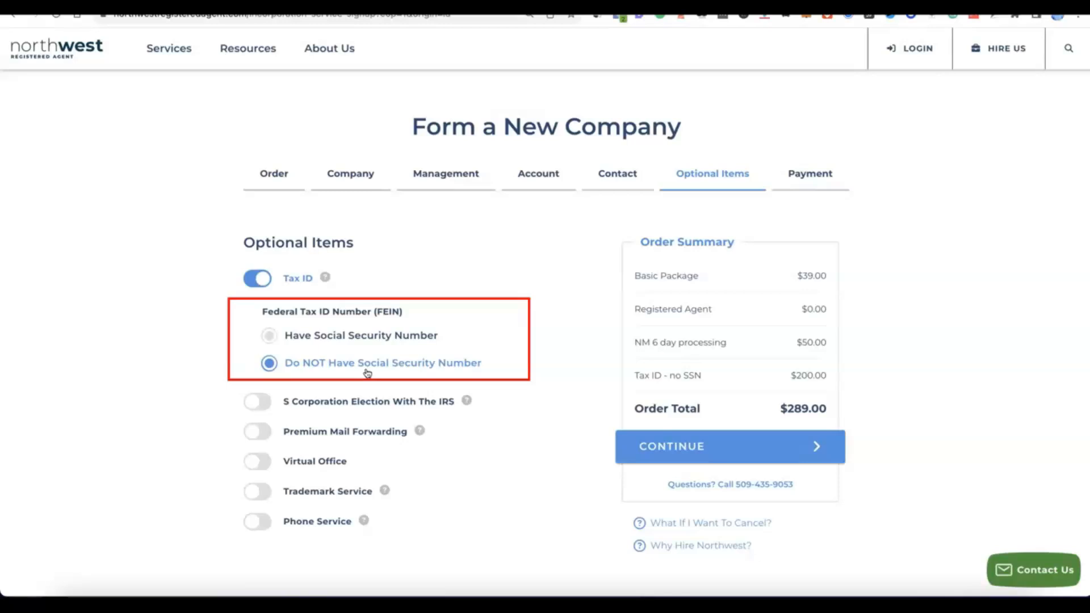
left_click(367, 369)
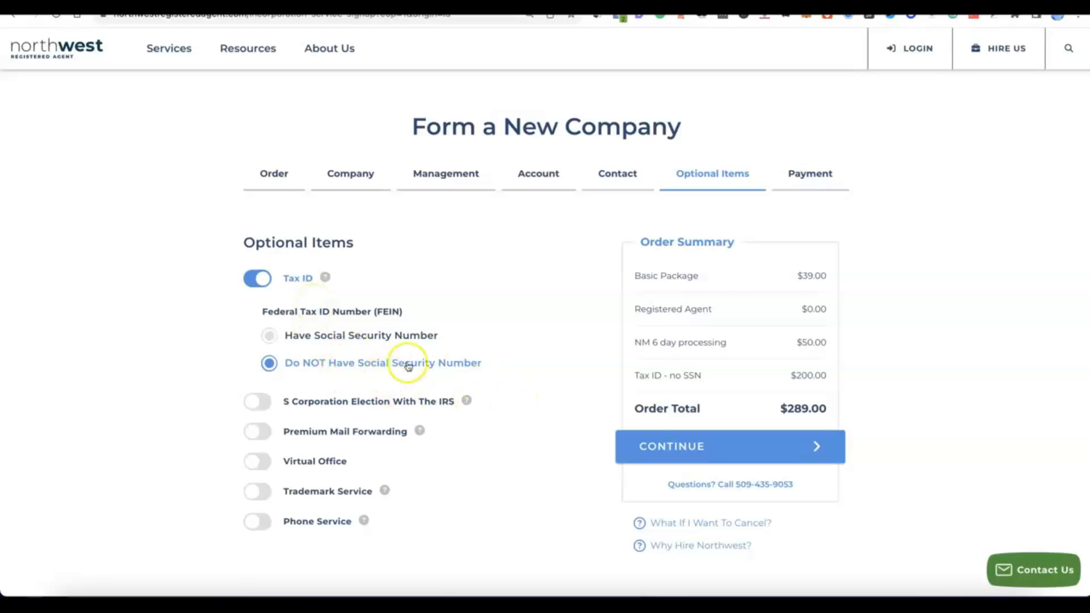
scroll(498, 360, "down", 1)
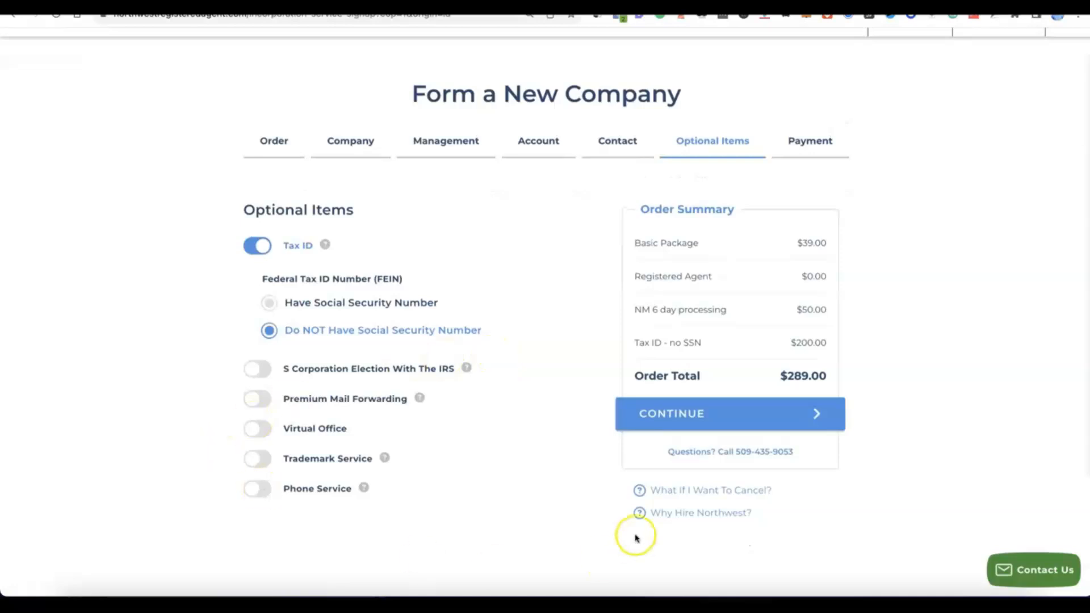
- Proceed to payment, enter the cardholder's name, card number, expiration date and CVV, and place the order
left_click(689, 414)
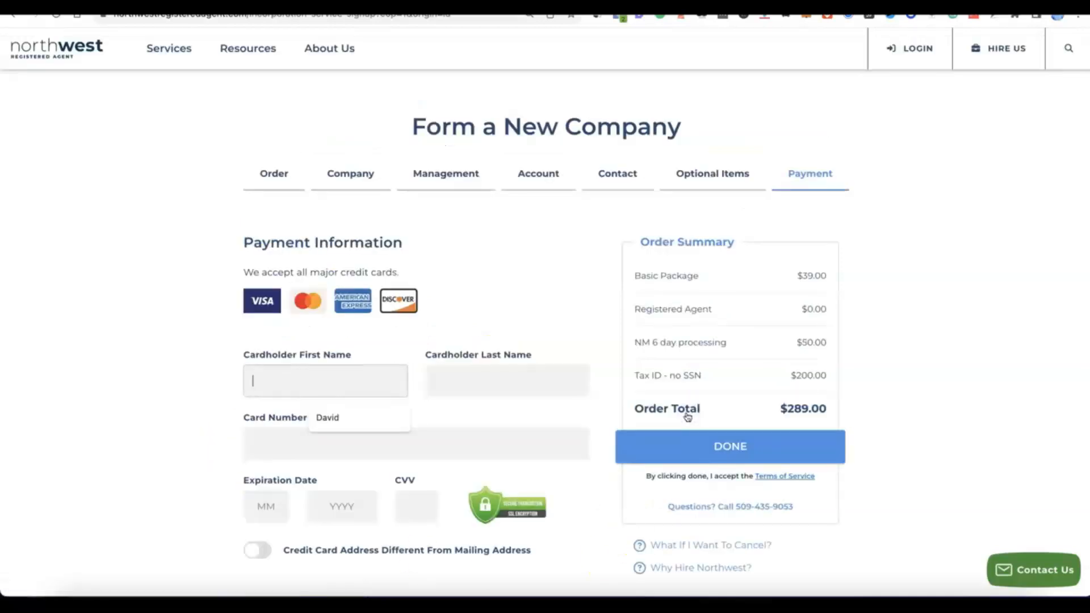
scroll(687, 415, "down", 3)
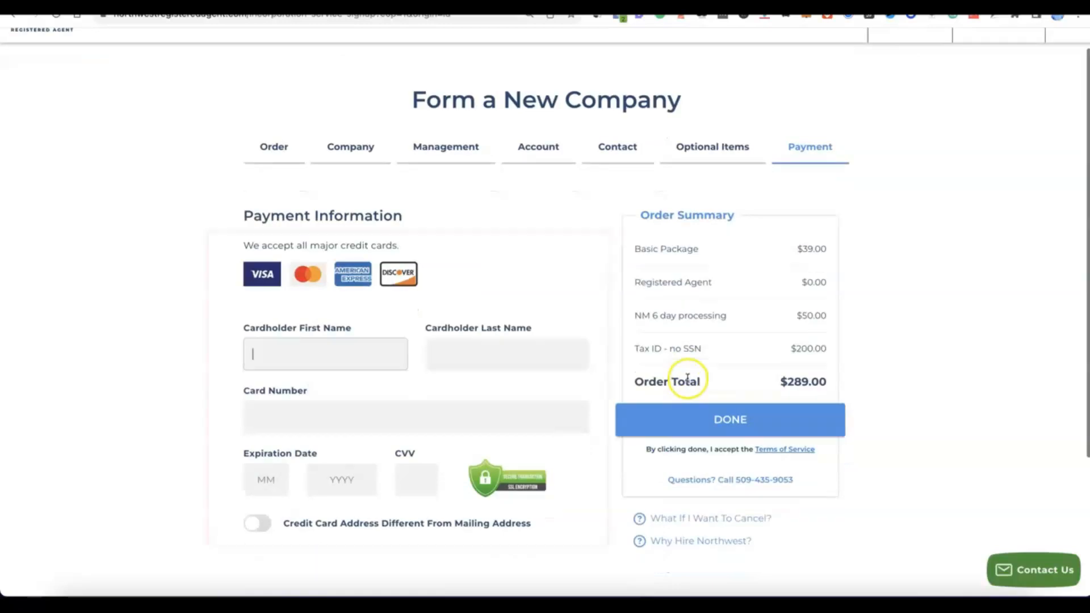
left_click(299, 293)
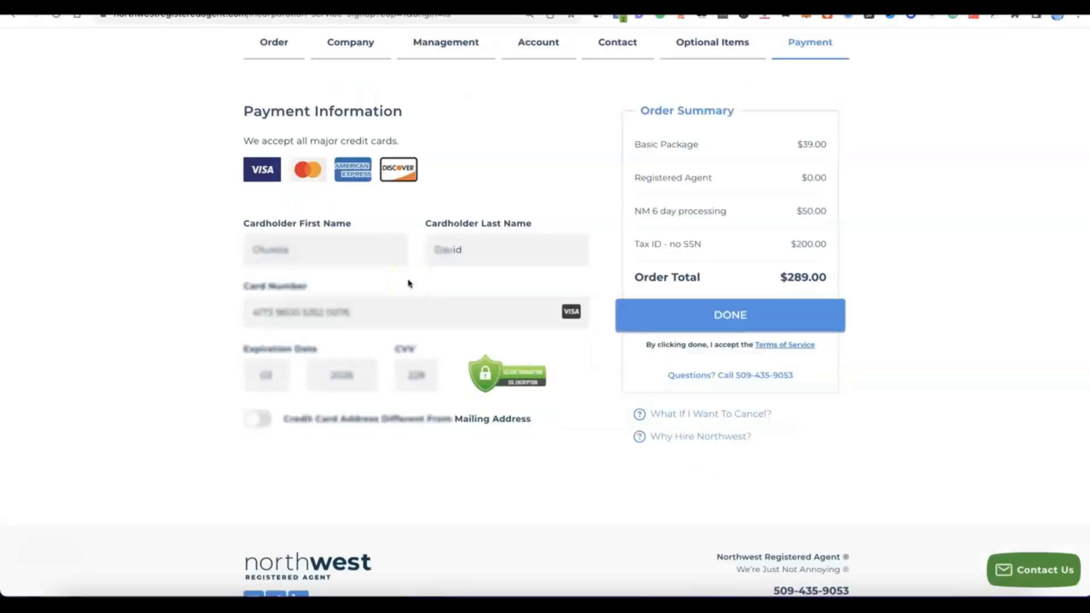
left_click(694, 319)
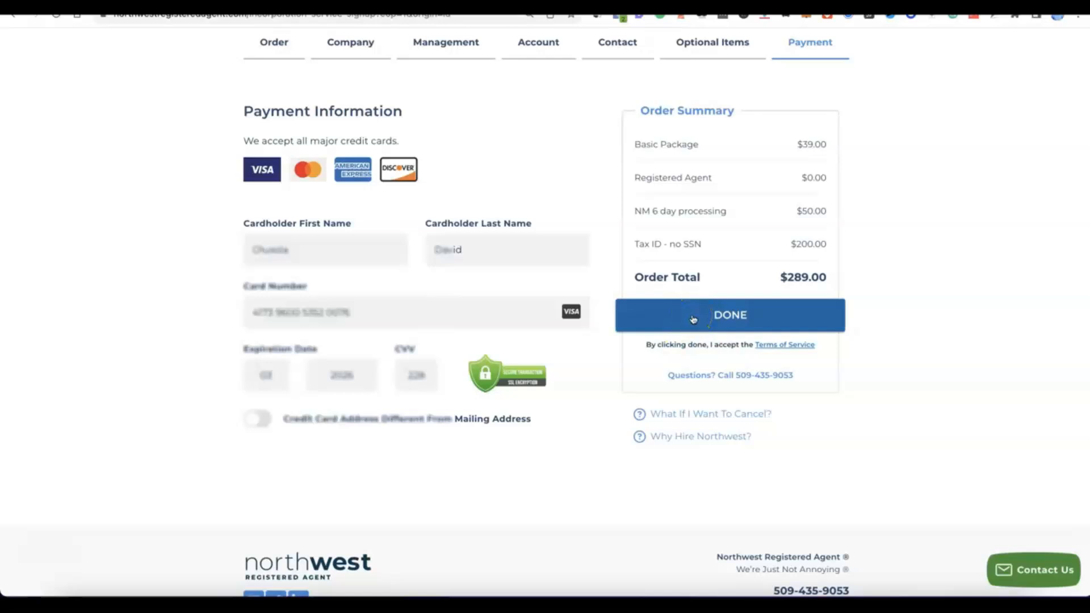
left_click(718, 315)
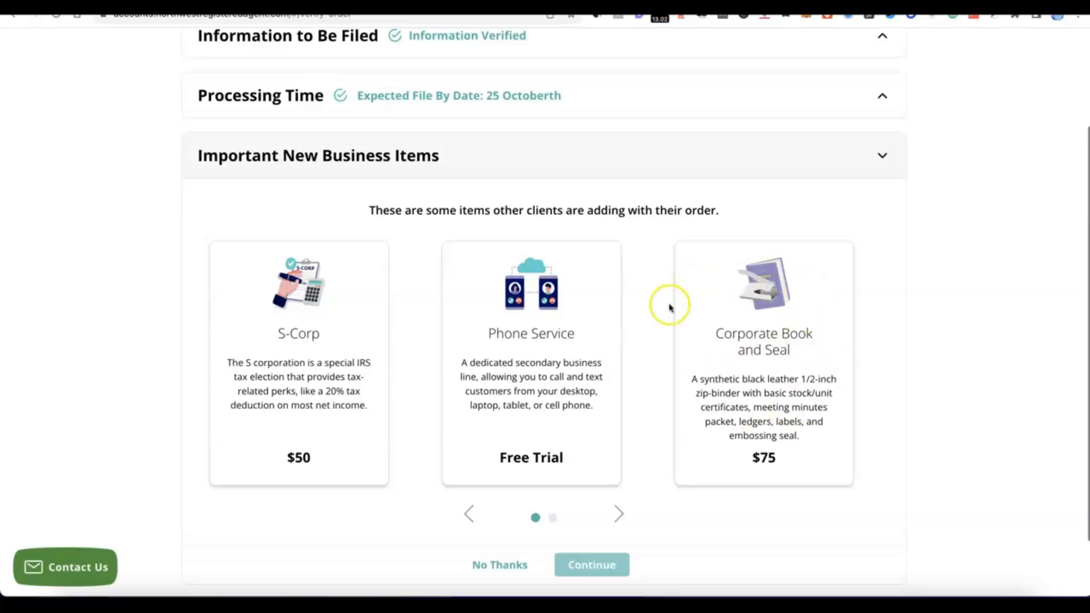
- Decline the additional new business items and submit the verified order for filing
scroll(653, 307, "down", 1)
scroll(567, 352, "down", 2)
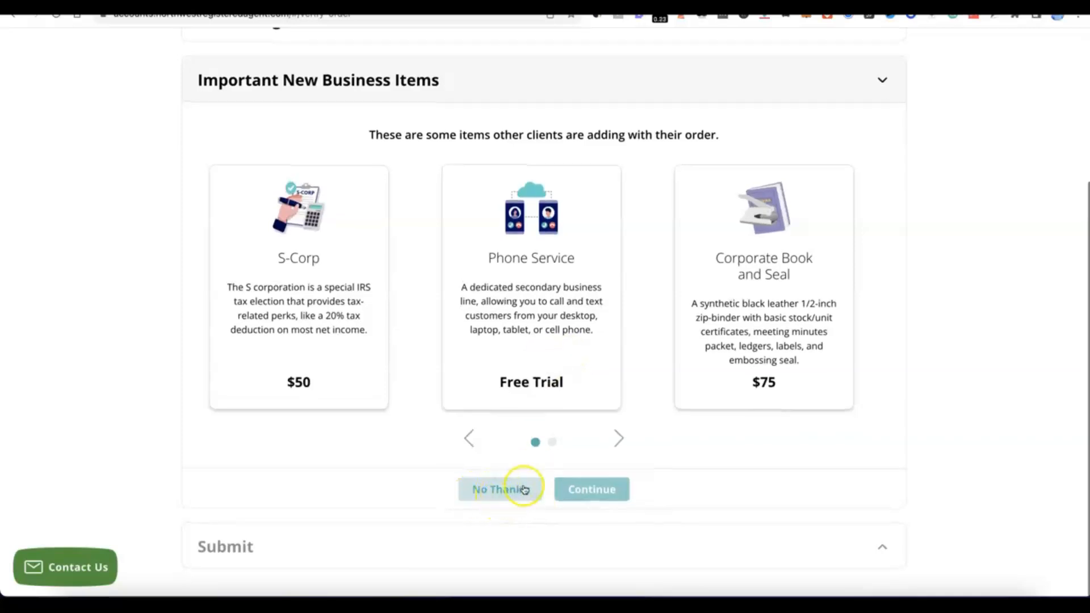
left_click(507, 490)
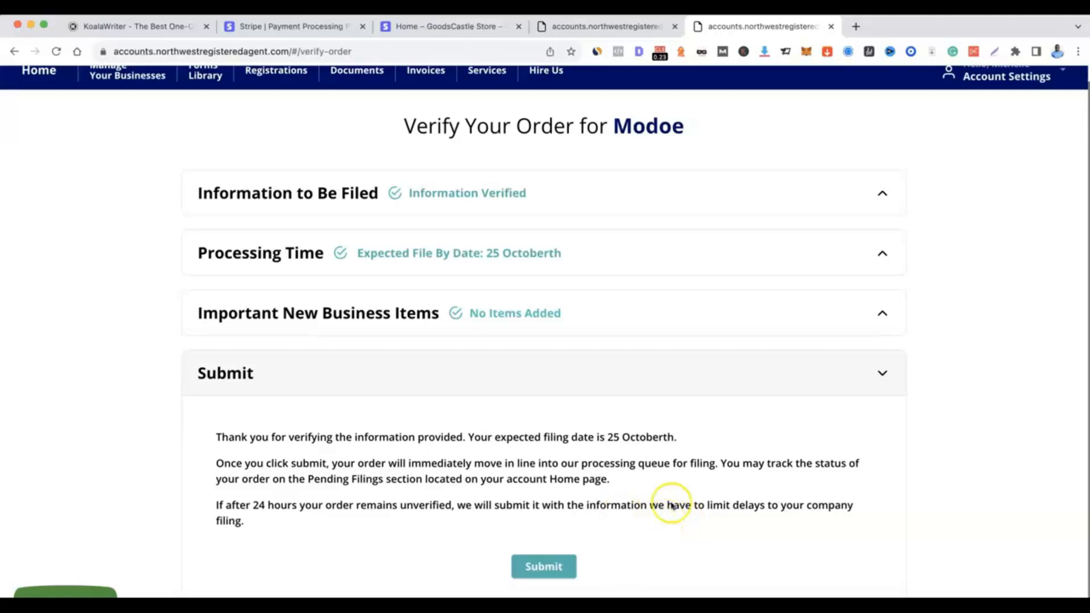
left_click(544, 567)
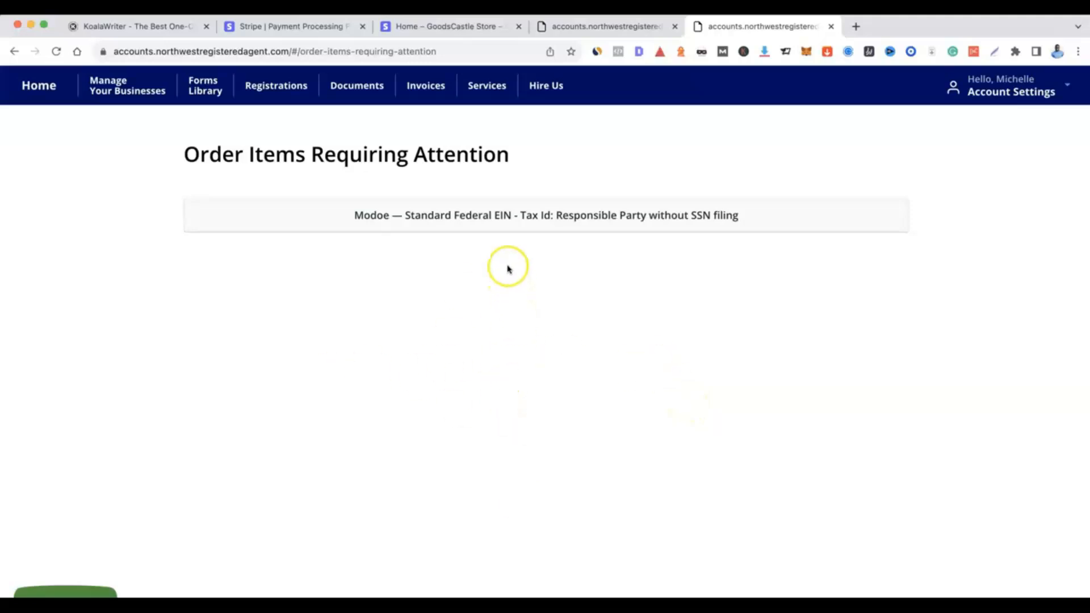
- Open the Standard Federal EIN item for the responsible party without SSN and choose the existing contact as Responsible Party
left_click(503, 215)
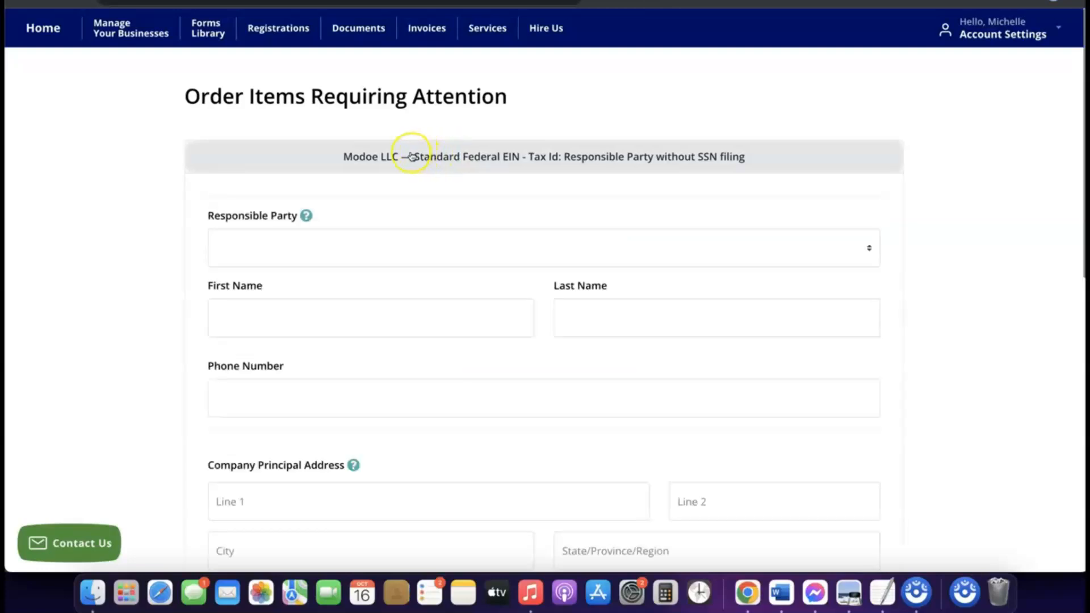
scroll(414, 255, "down", 3)
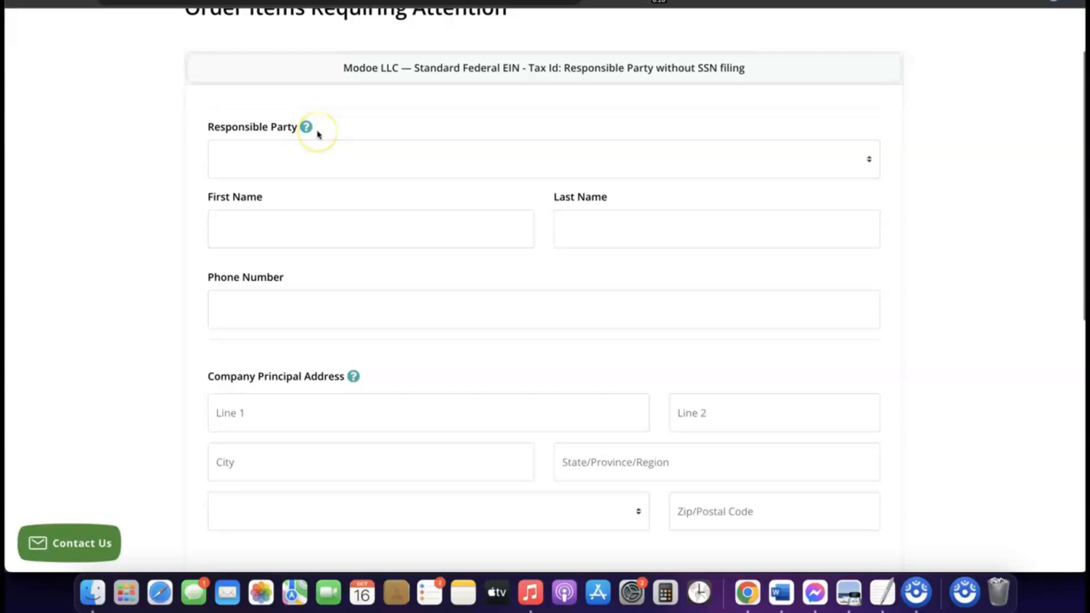
left_click(299, 150)
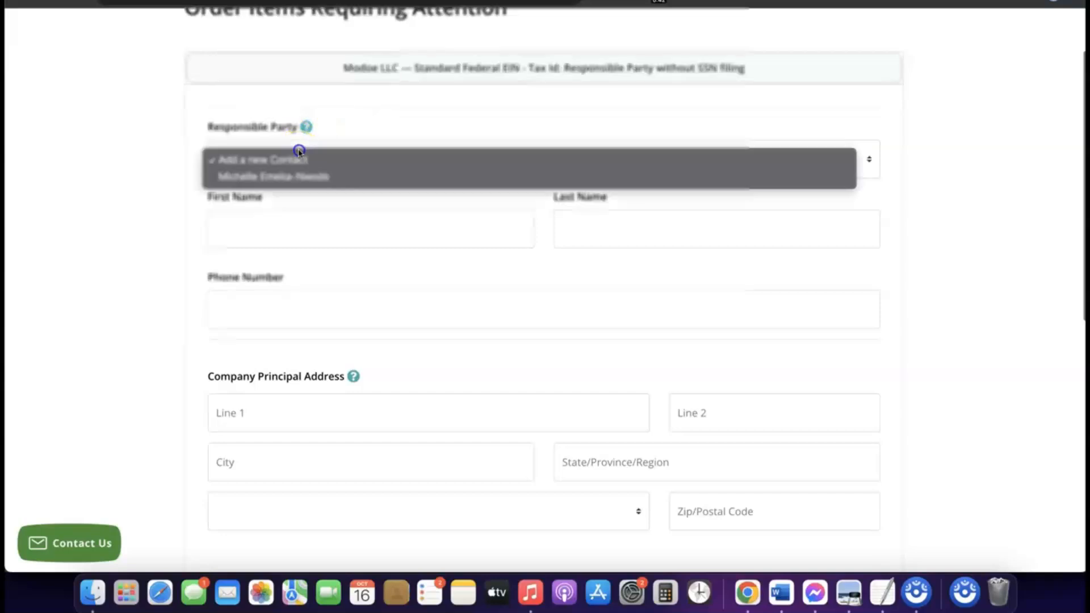
left_click(288, 177)
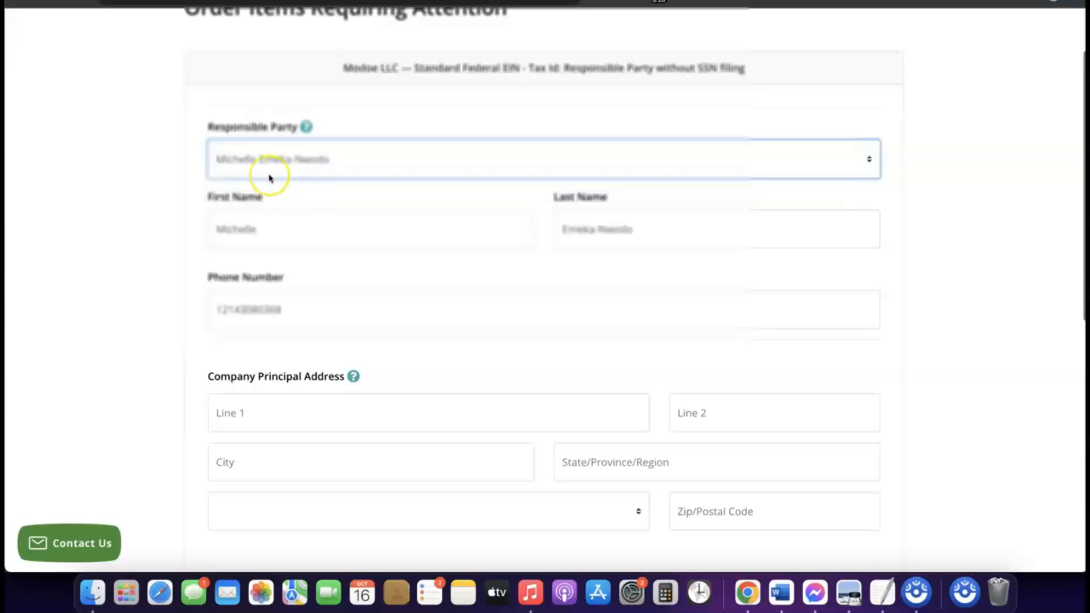
- Fill in the full company principal address and leave the W-2 employees option unchecked
scroll(451, 269, "down", 5)
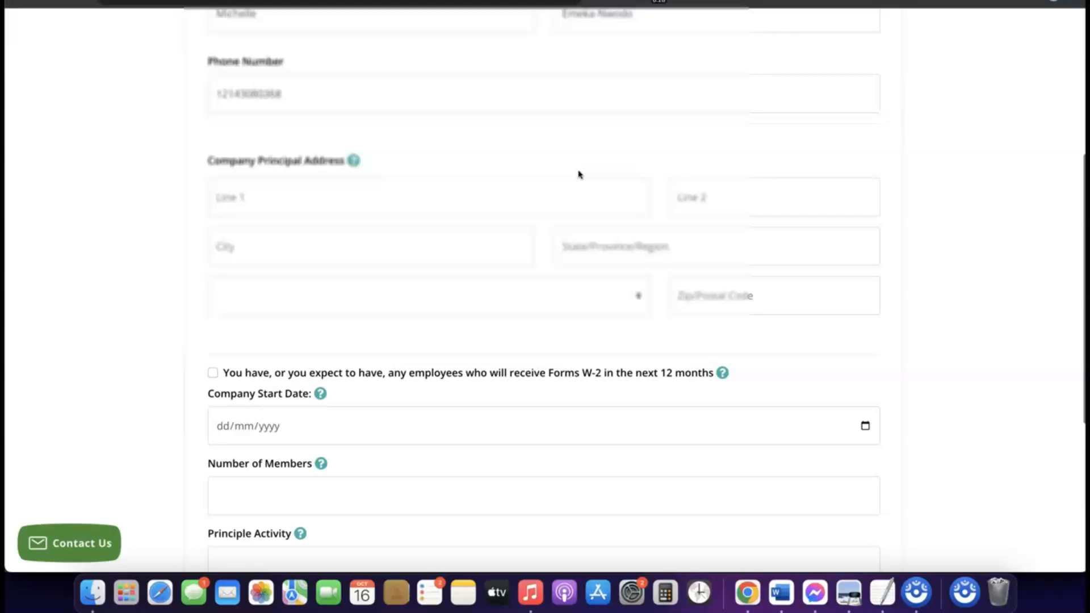
scroll(370, 165, "down", 2)
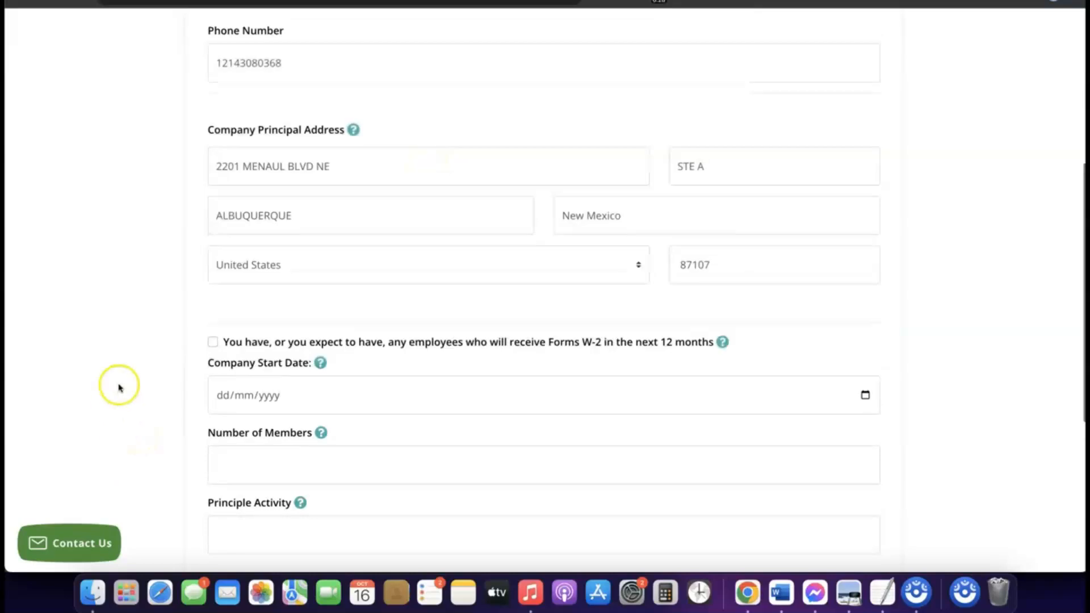
scroll(312, 401, "down", 2)
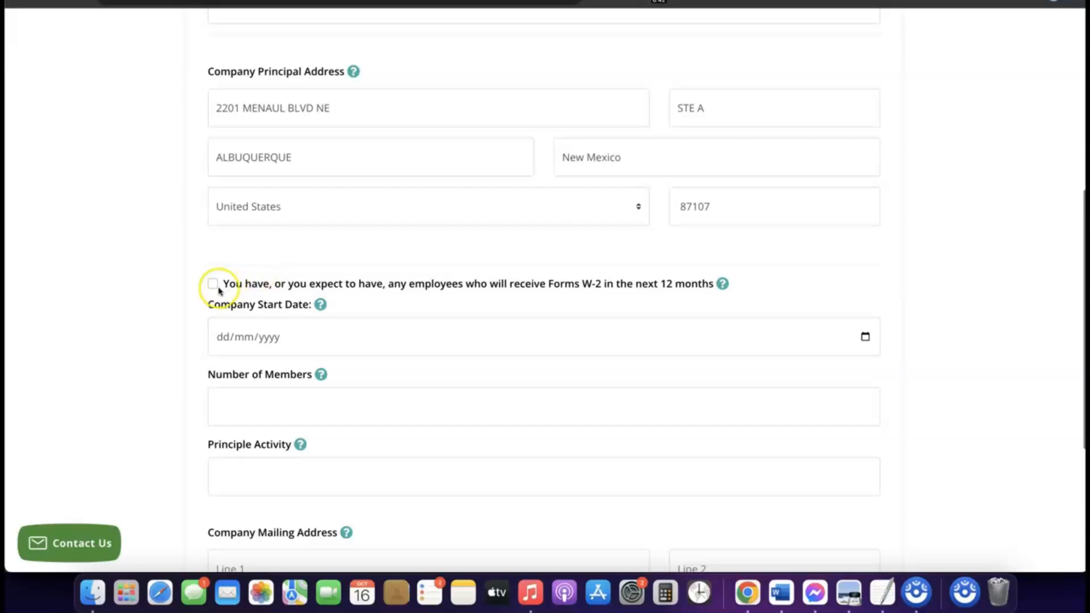
scroll(244, 284, "down", 1)
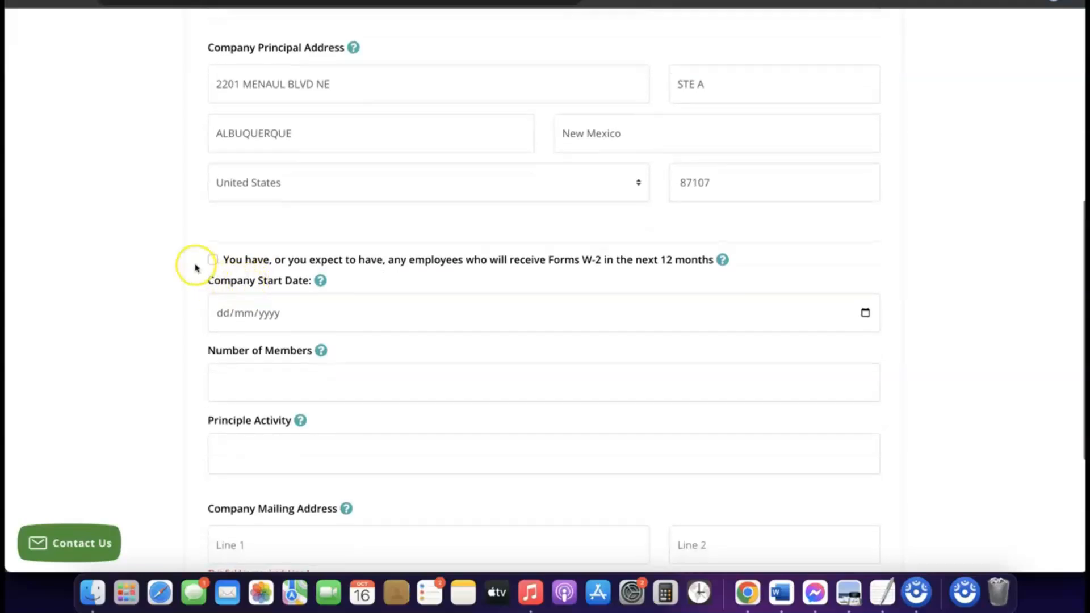
scroll(263, 271, "down", 1)
- Set the Company Start Date to 16/01/2024
scroll(263, 270, "down", 1)
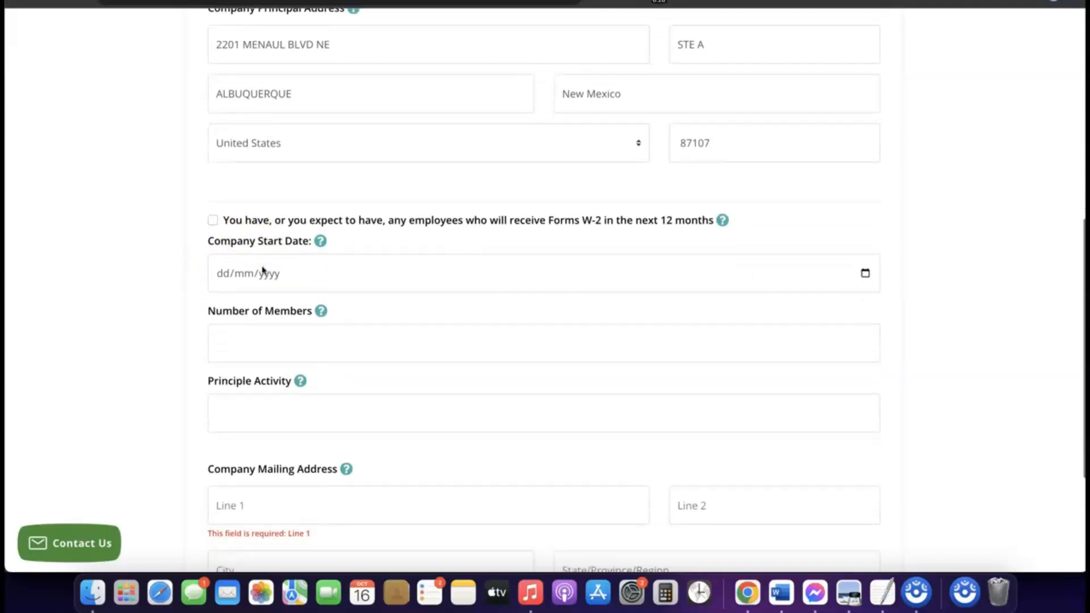
left_click(265, 290)
left_click(261, 276)
left_click(261, 276)
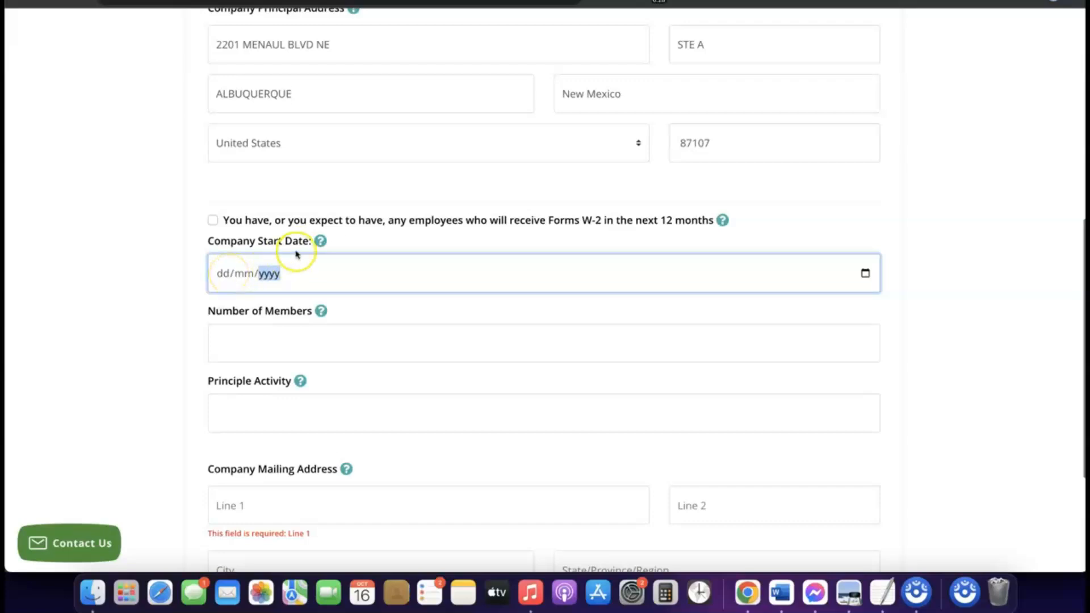
left_click(321, 242)
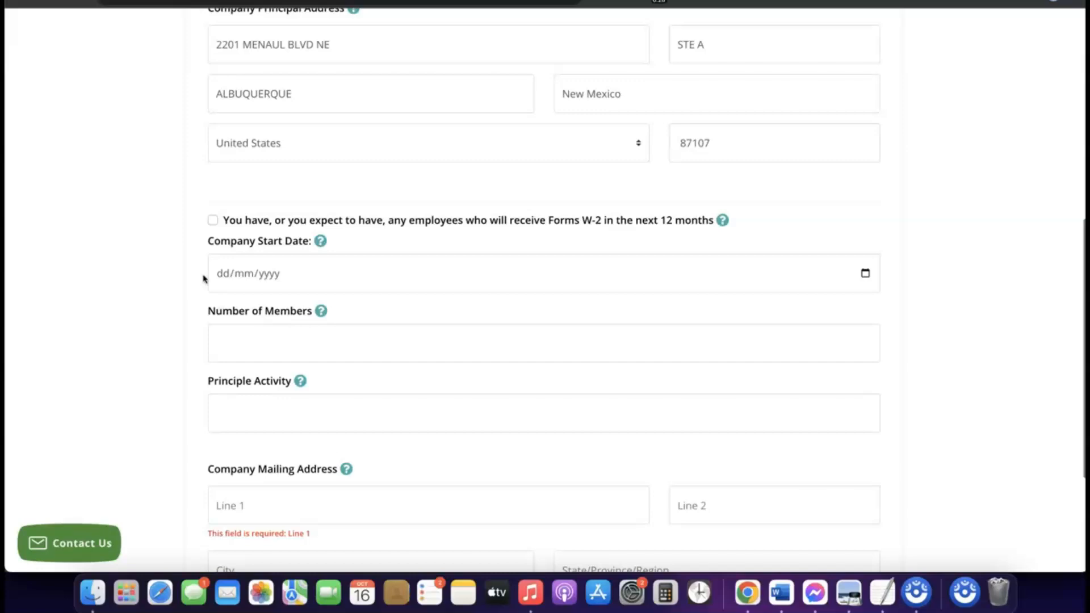
left_click(252, 280)
left_click(866, 275)
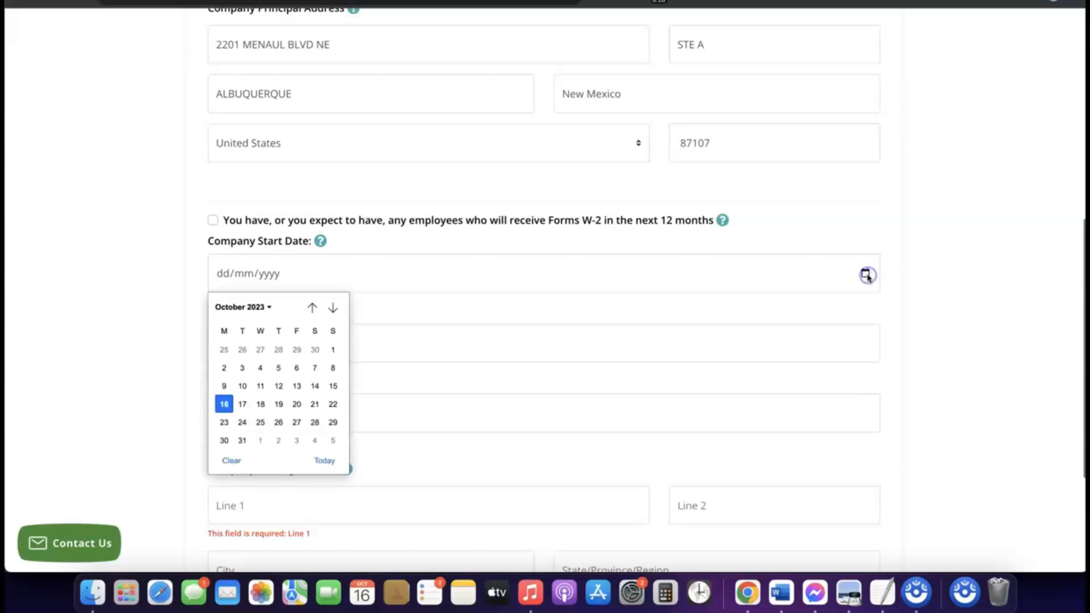
left_click(268, 307)
left_click(240, 412)
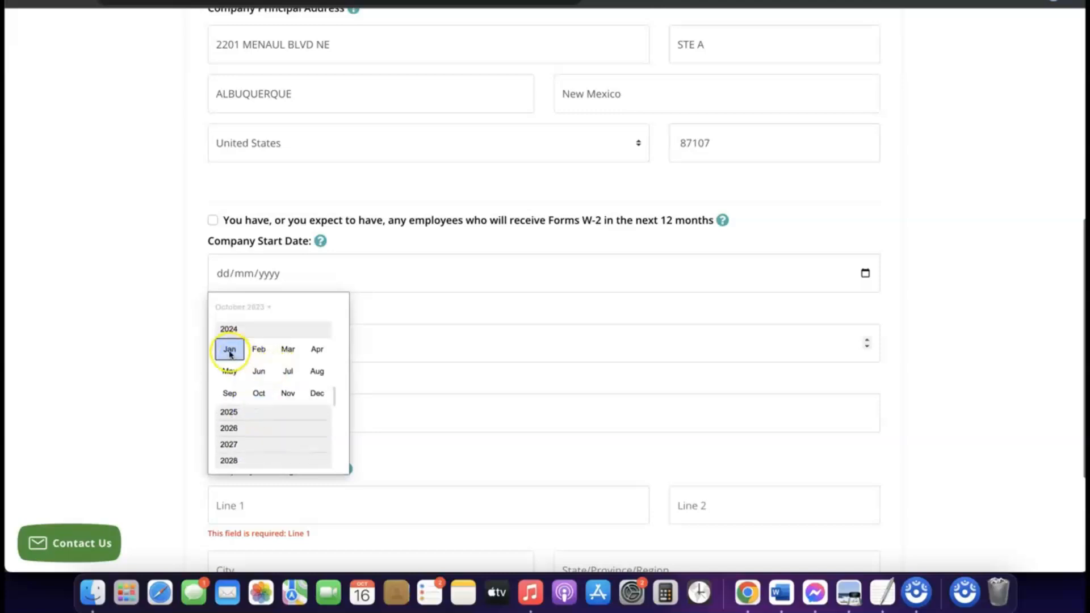
left_click(230, 350)
key("Escape")
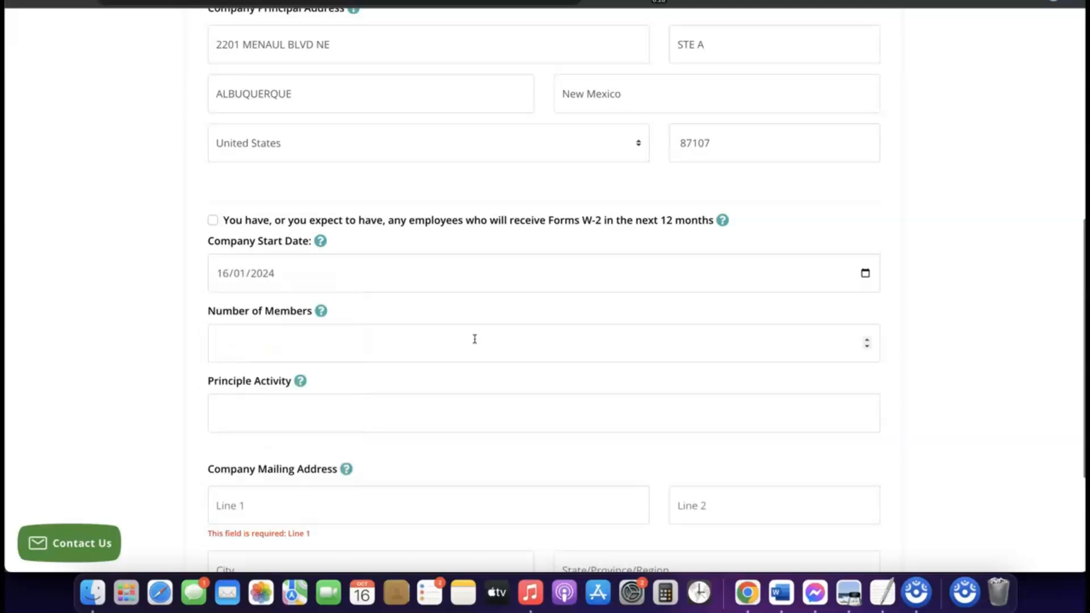
- Set the Number of Members to 1 and the Principle Activity to eCommerce
left_click(453, 325)
scroll(454, 326, "down", 1)
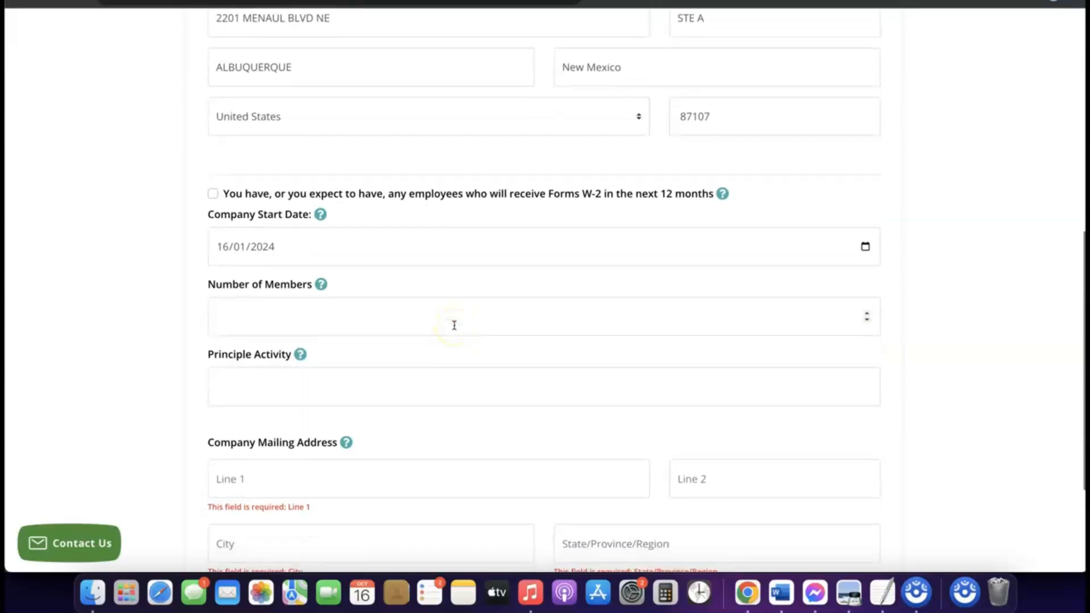
left_click(401, 318)
left_click(377, 315)
type("1")
left_click(379, 319)
scroll(379, 319, "down", 3)
left_click(349, 321)
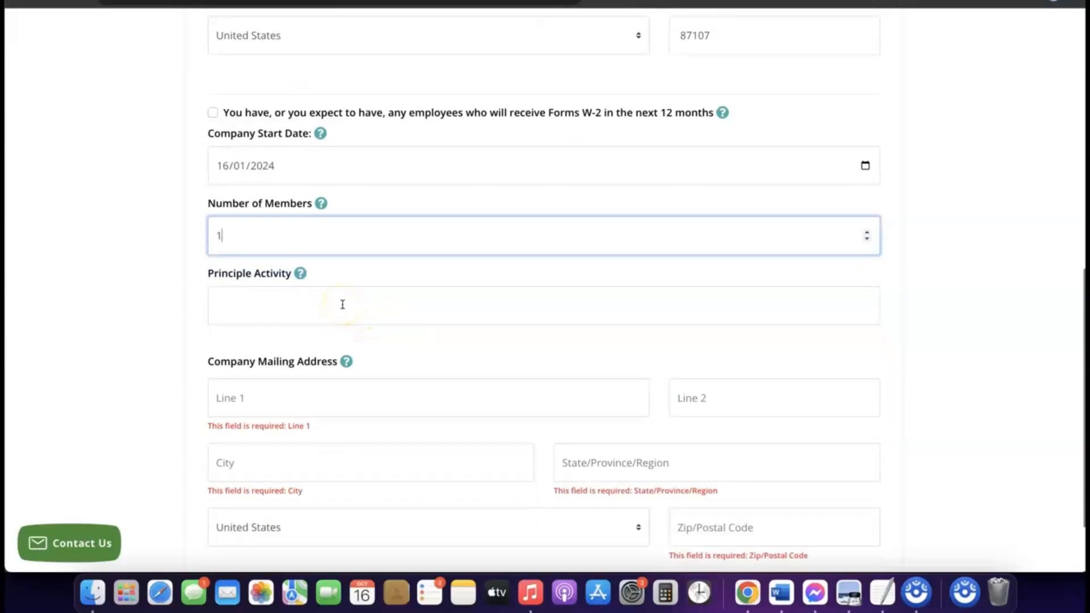
left_click(341, 300)
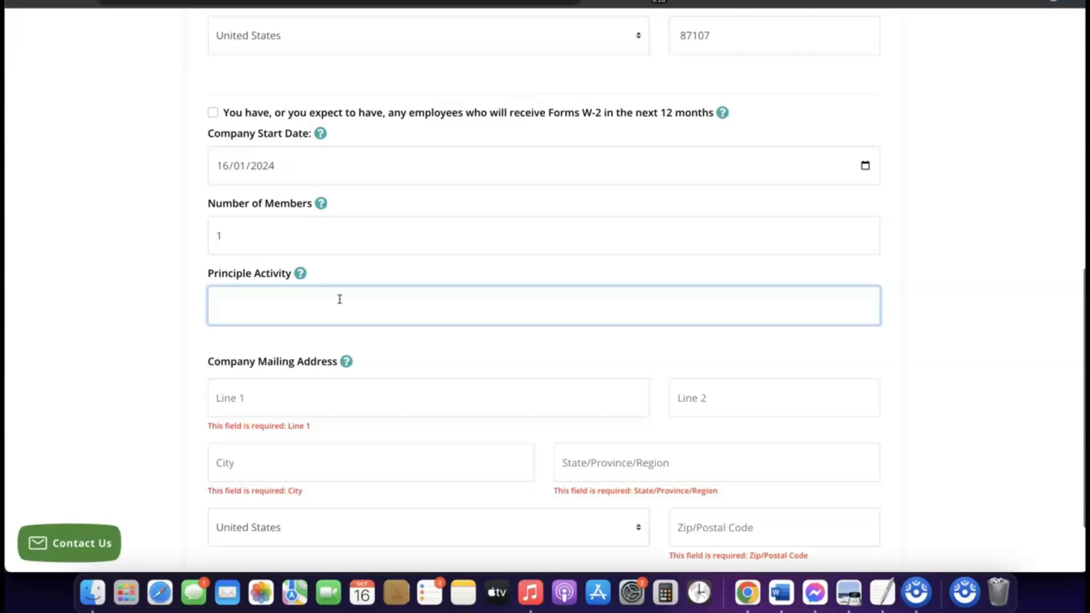
type("ecommerce")
scroll(306, 325, "down", 1)
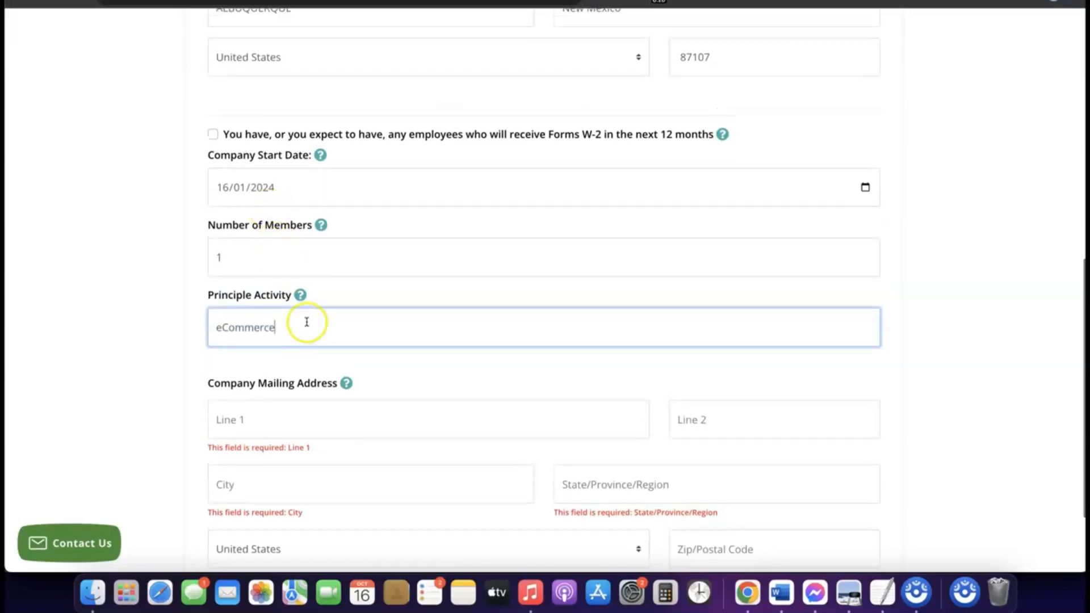
- Copy the first line of the company principal address for use in Line 1 of the Company Mailing Address
scroll(307, 325, "down", 3)
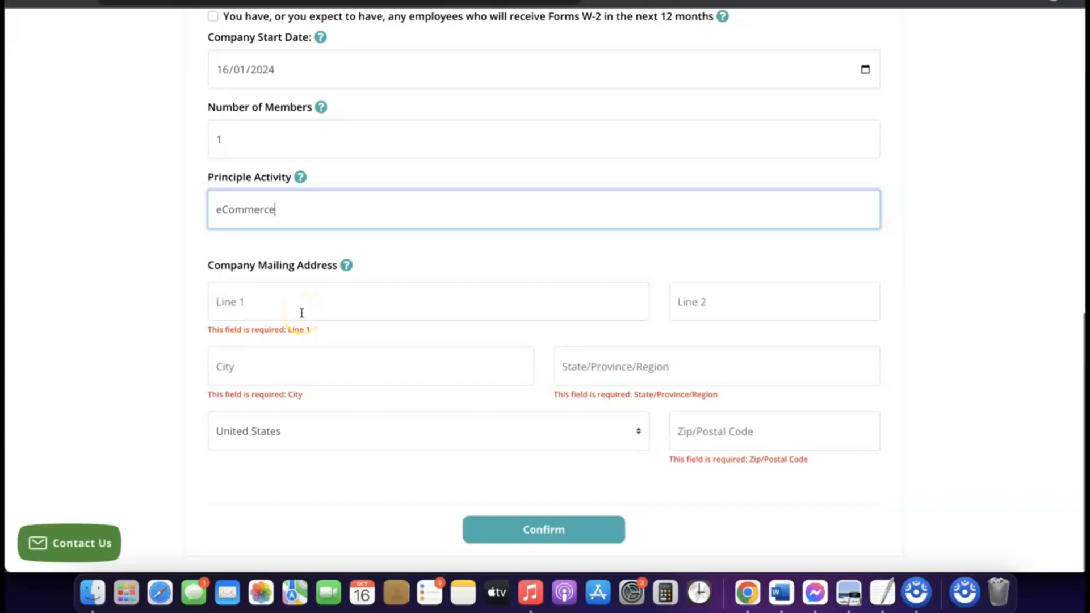
scroll(302, 313, "up", 5)
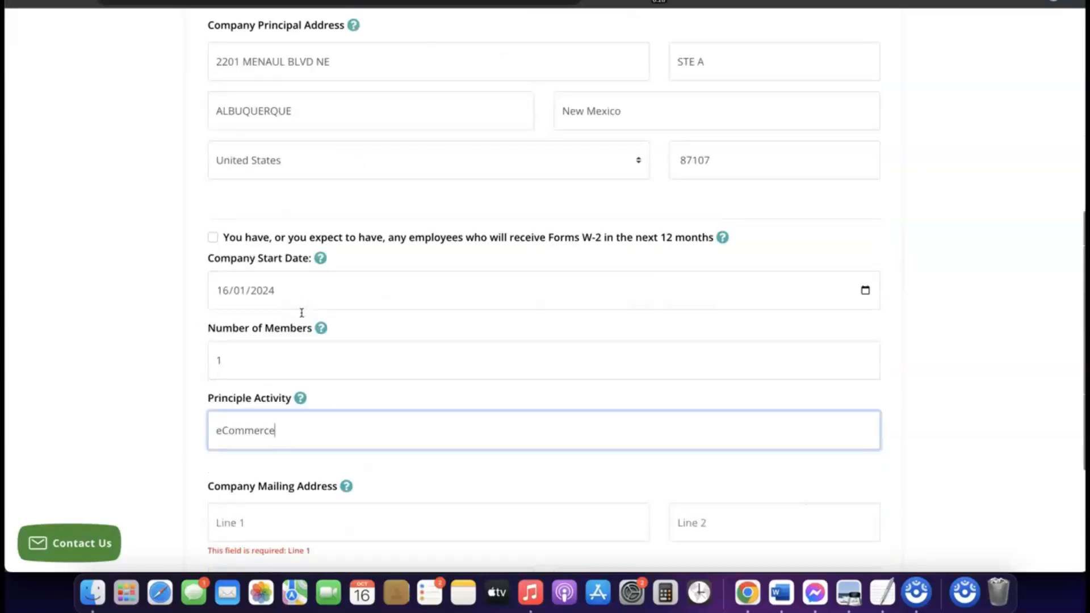
scroll(301, 314, "down", 5)
scroll(303, 321, "up", 5)
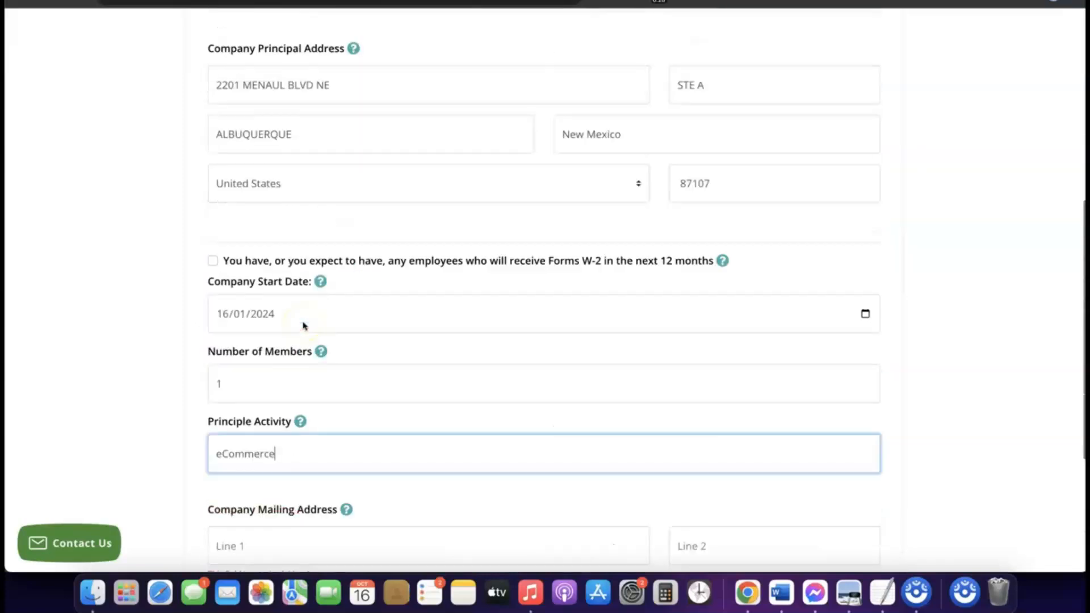
scroll(302, 323, "up", 2)
double_click(301, 172)
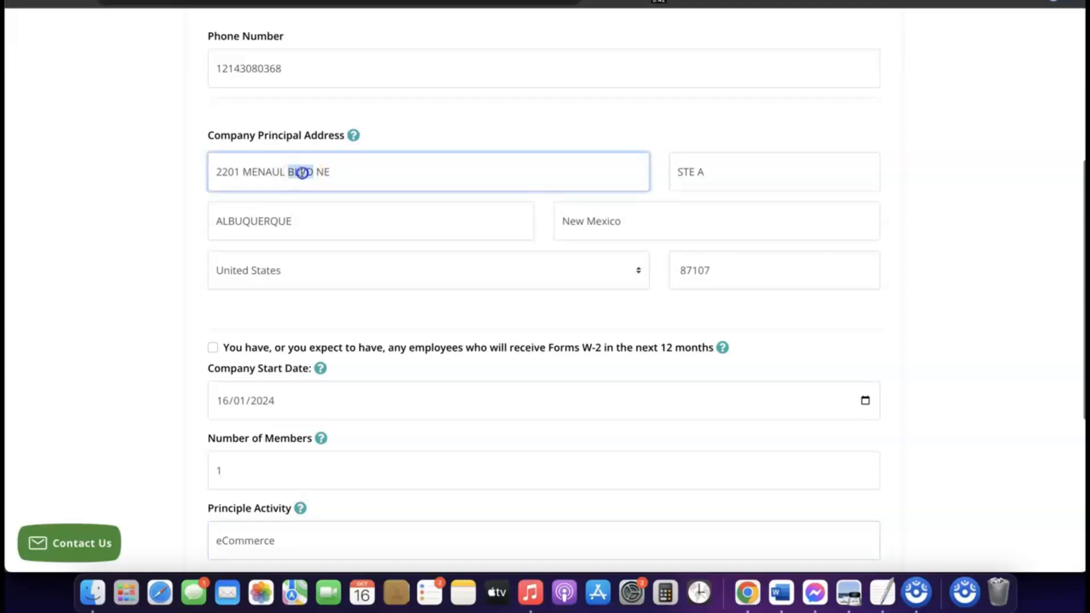
triple_click(302, 171)
right_click(302, 172)
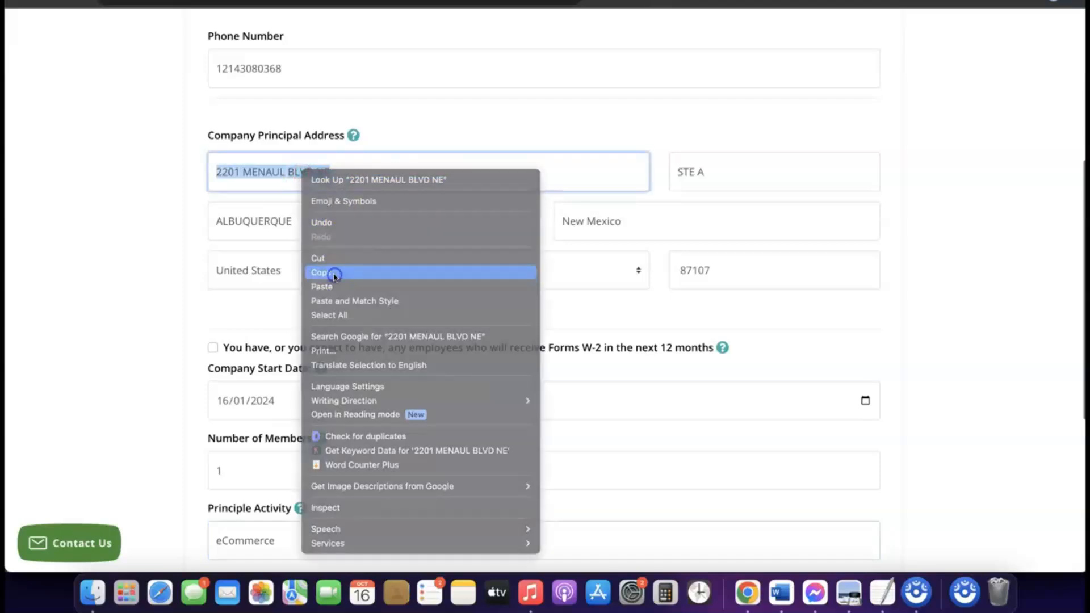
left_click(335, 275)
scroll(333, 277, "down", 6)
left_click(283, 301)
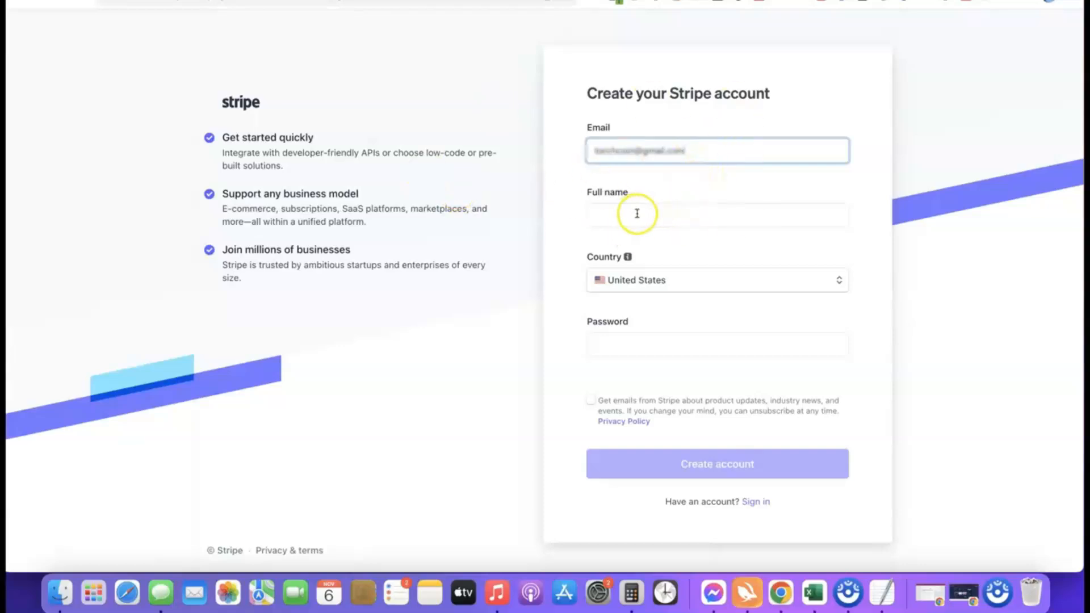
- Sign in to the existing Stripe account with the saved credentials
left_click(653, 284)
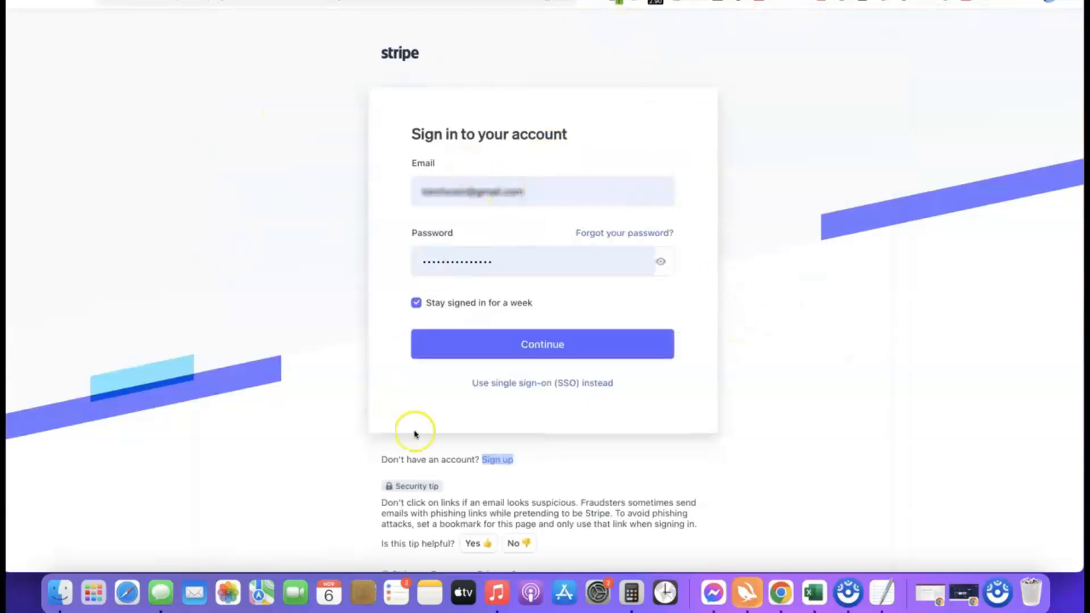
left_click(524, 348)
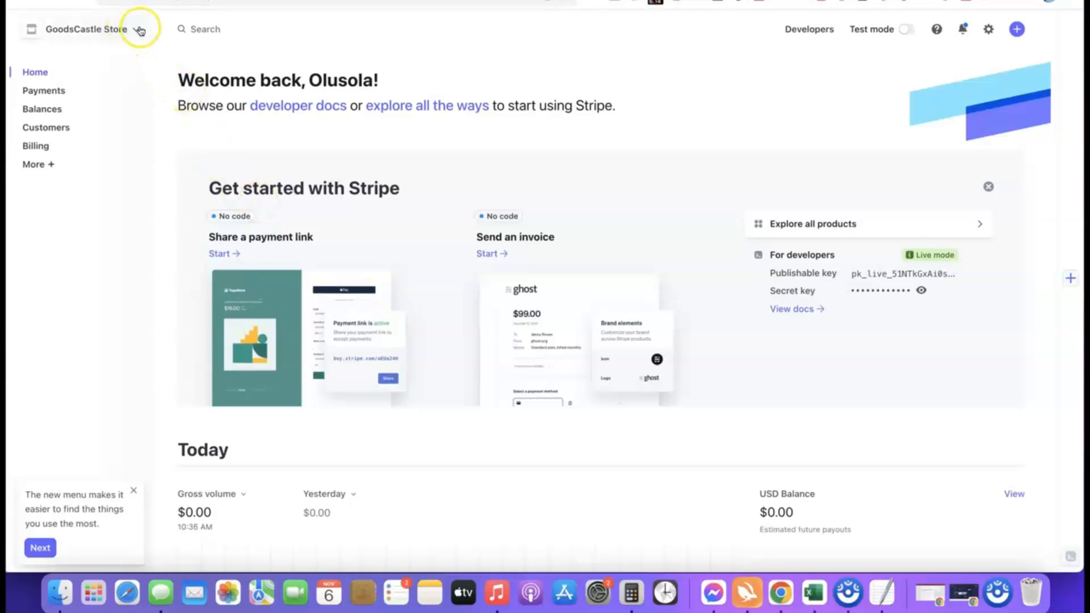
- Create a new Stripe account named Affiliate Blueprint with United States as the country of operation
left_click(139, 29)
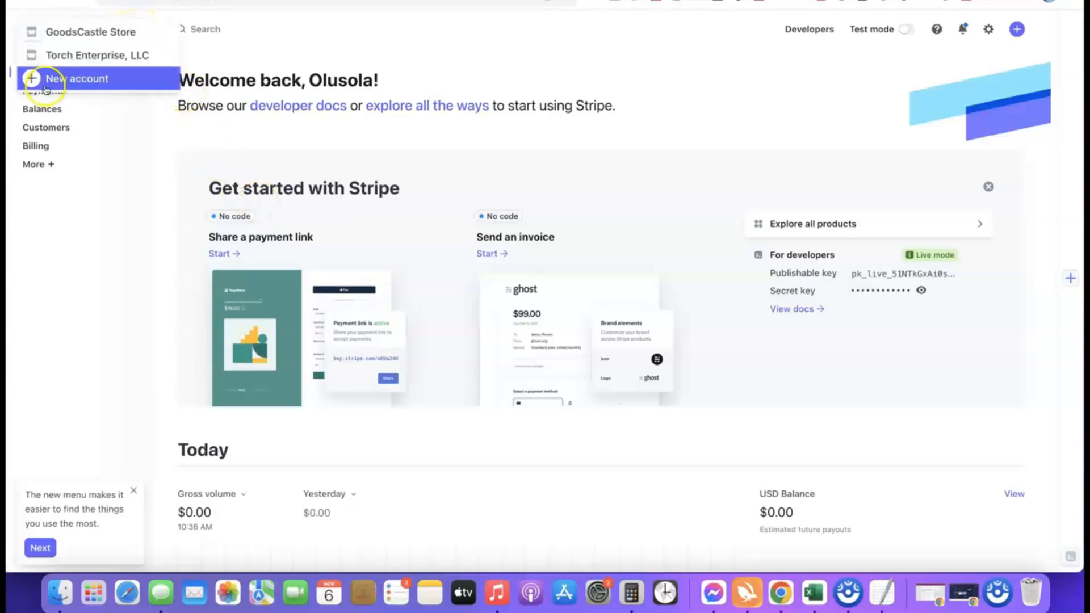
left_click(78, 79)
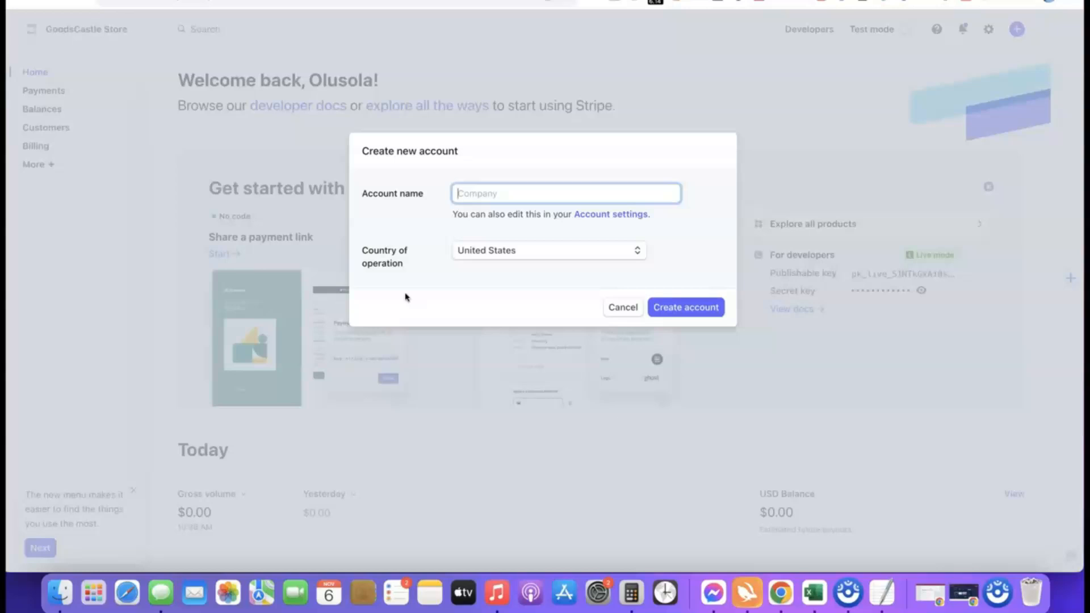
left_click(481, 197)
type("Affiliate Blueprint")
left_click(450, 222)
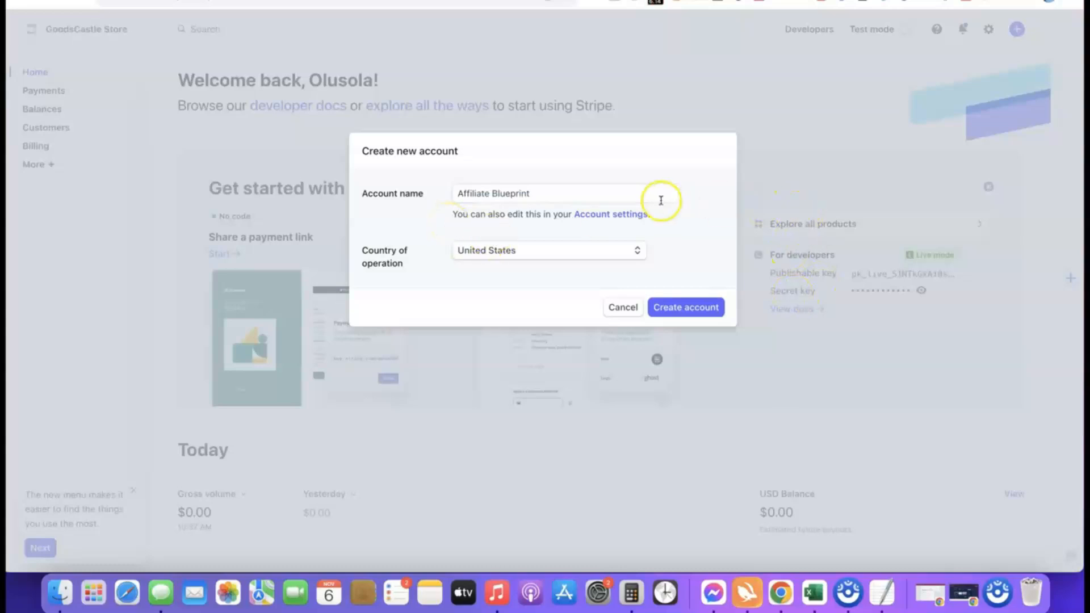
left_click(679, 311)
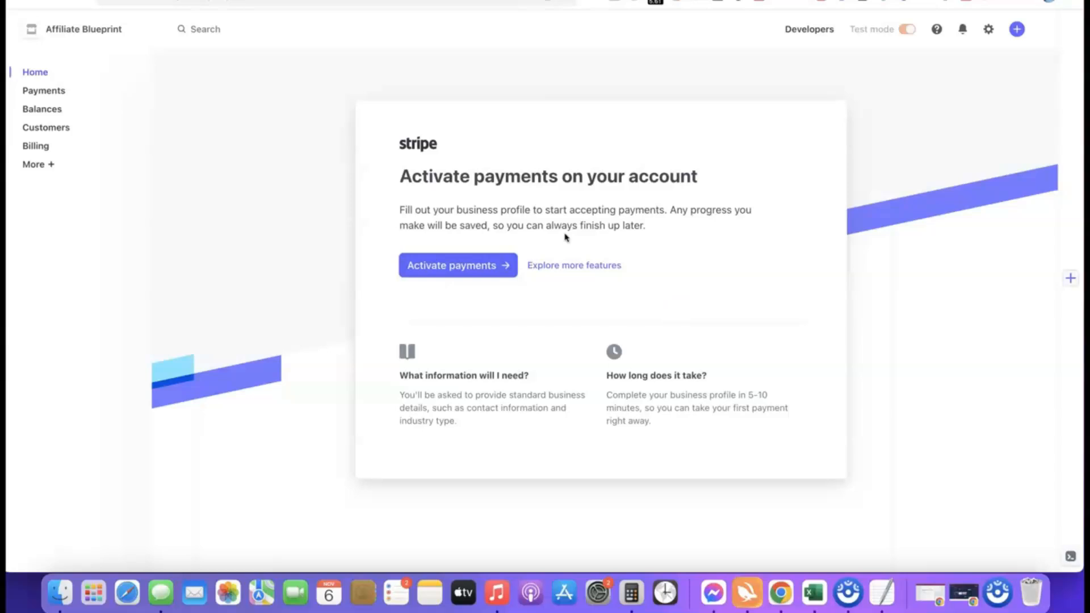
- Start activating payments and submit the business type as Company with a Sole proprietorship structure in the United States
left_click(452, 266)
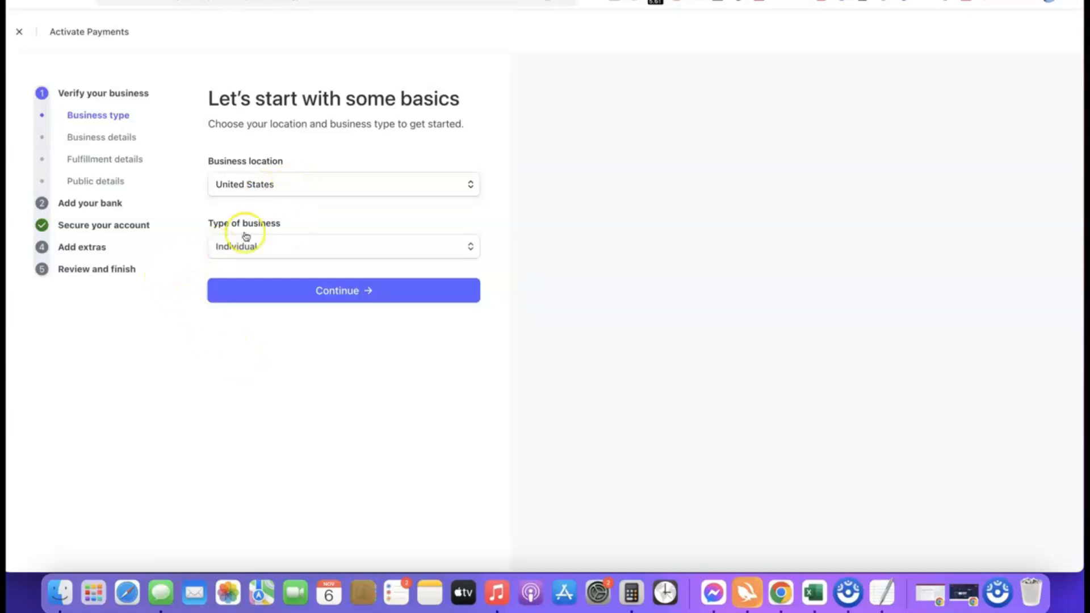
mouse_move(282, 221)
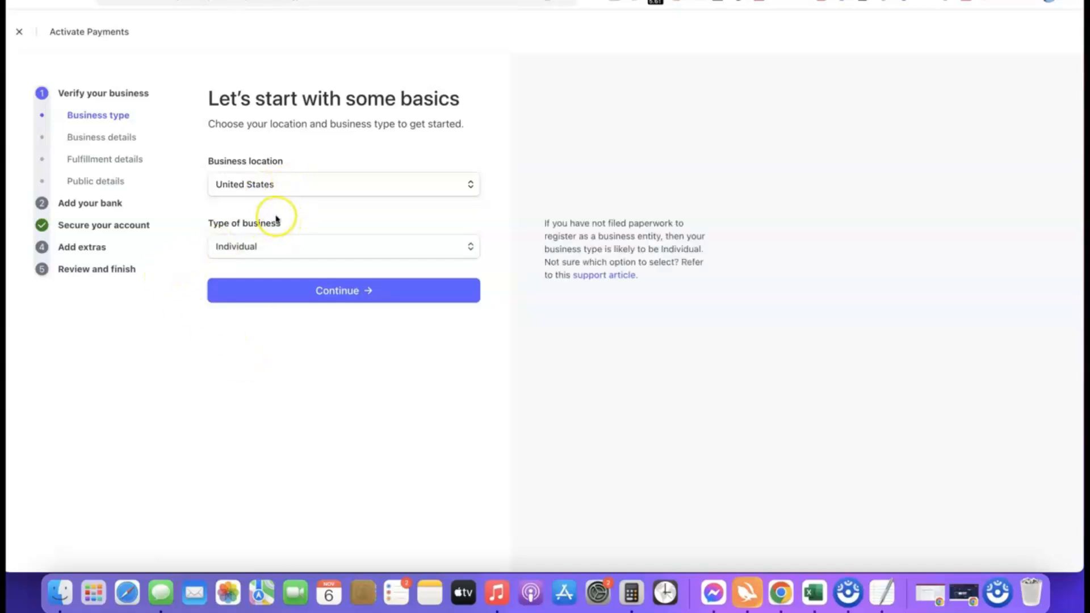
left_click(469, 248)
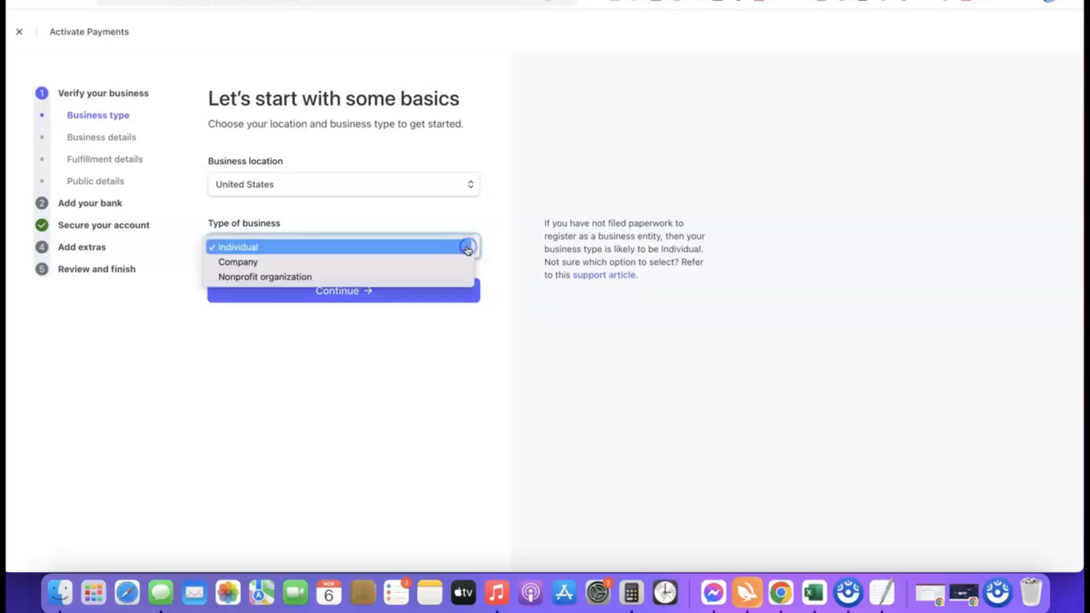
left_click(249, 263)
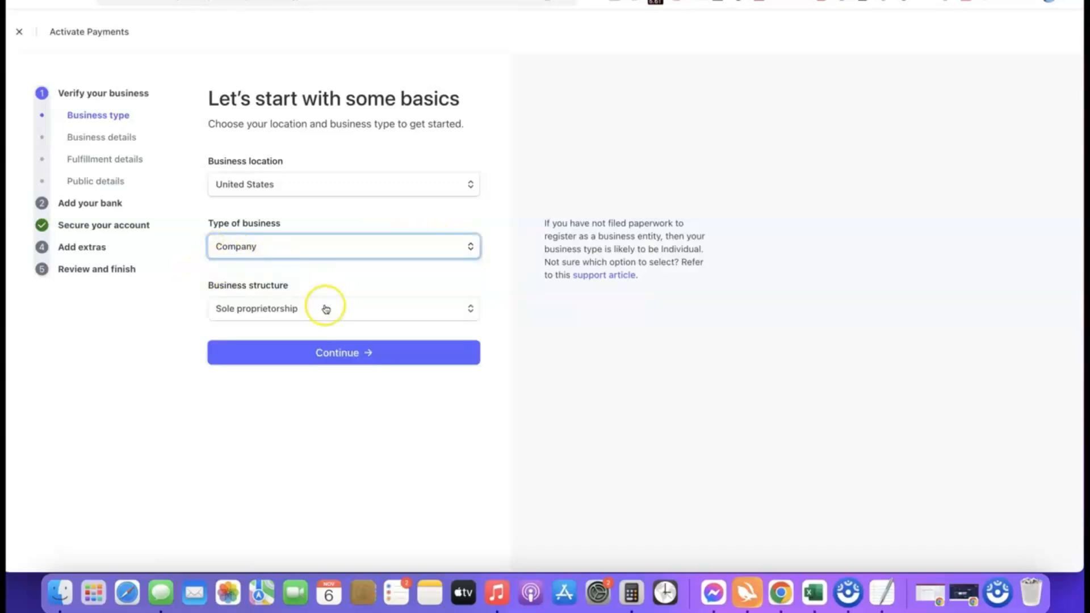
left_click(321, 310)
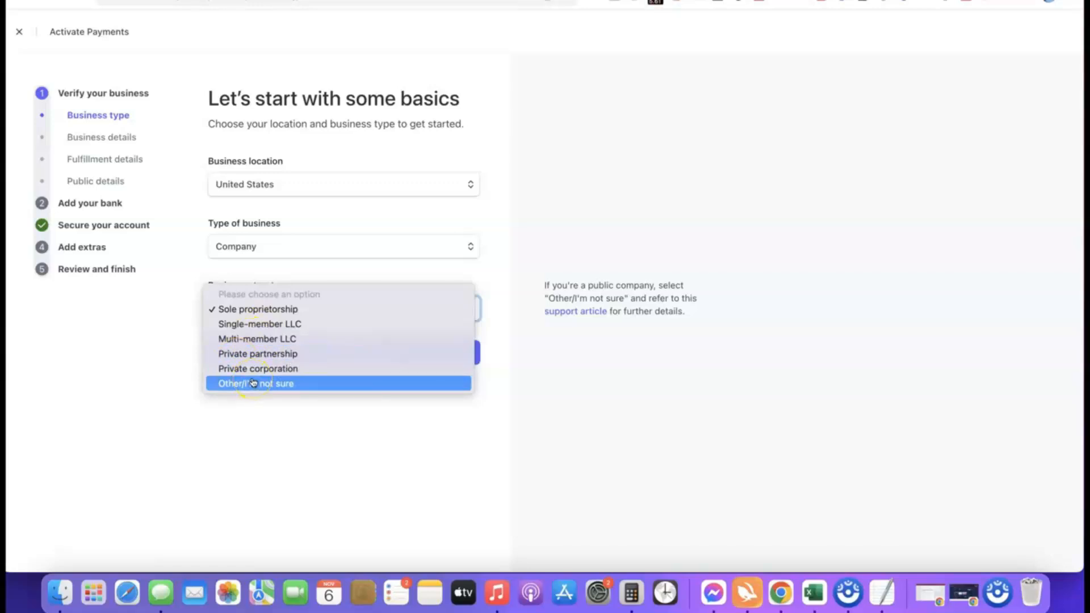
left_click(234, 309)
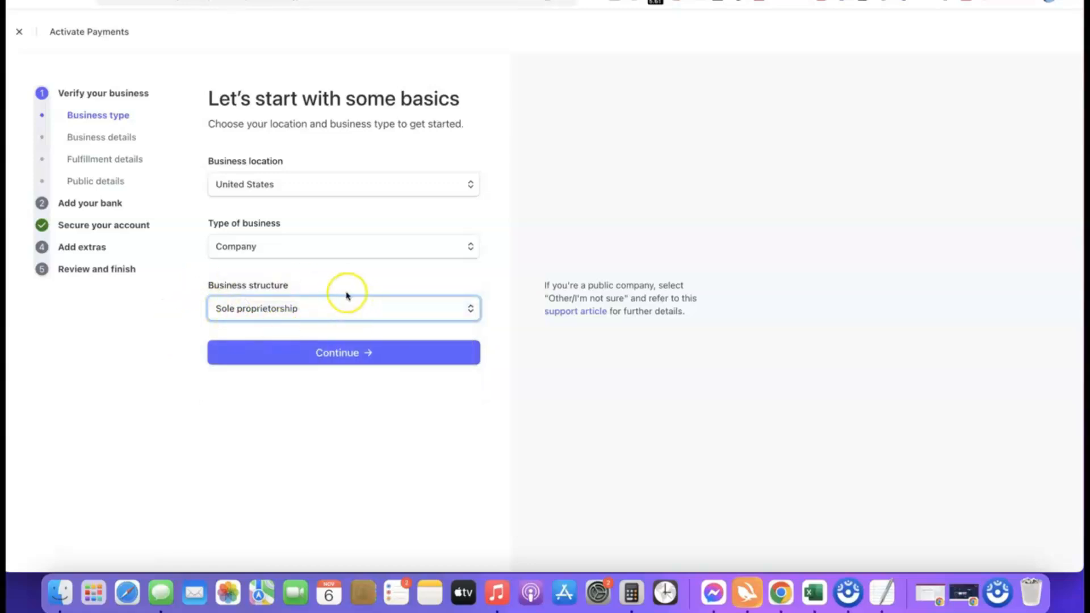
left_click(340, 354)
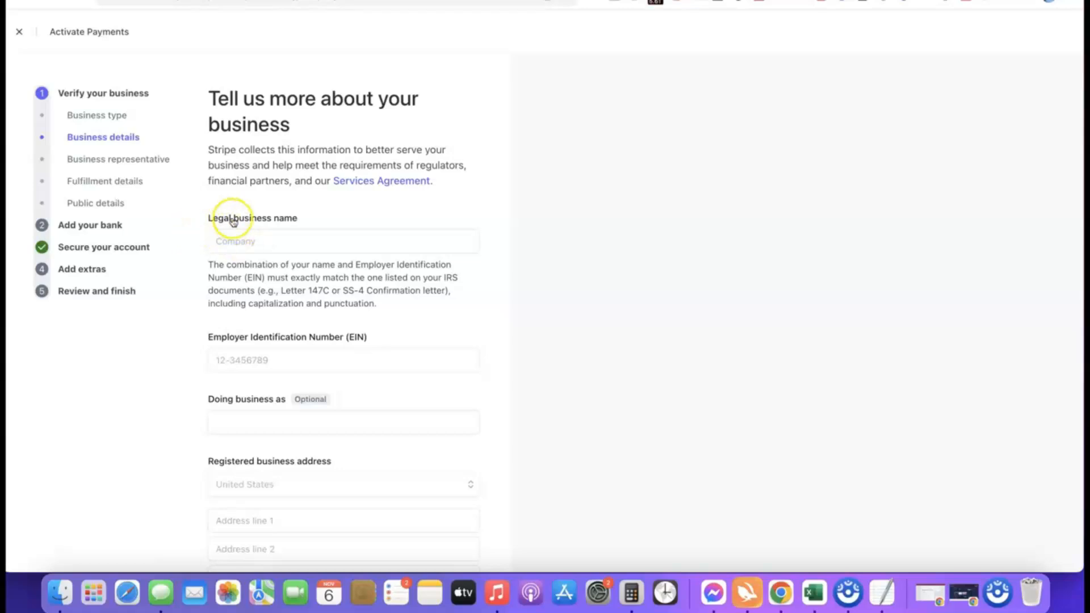
- Enter Torch Enterprise LLC as the legal business name and fill in the Employer Identification Number
left_click(273, 239)
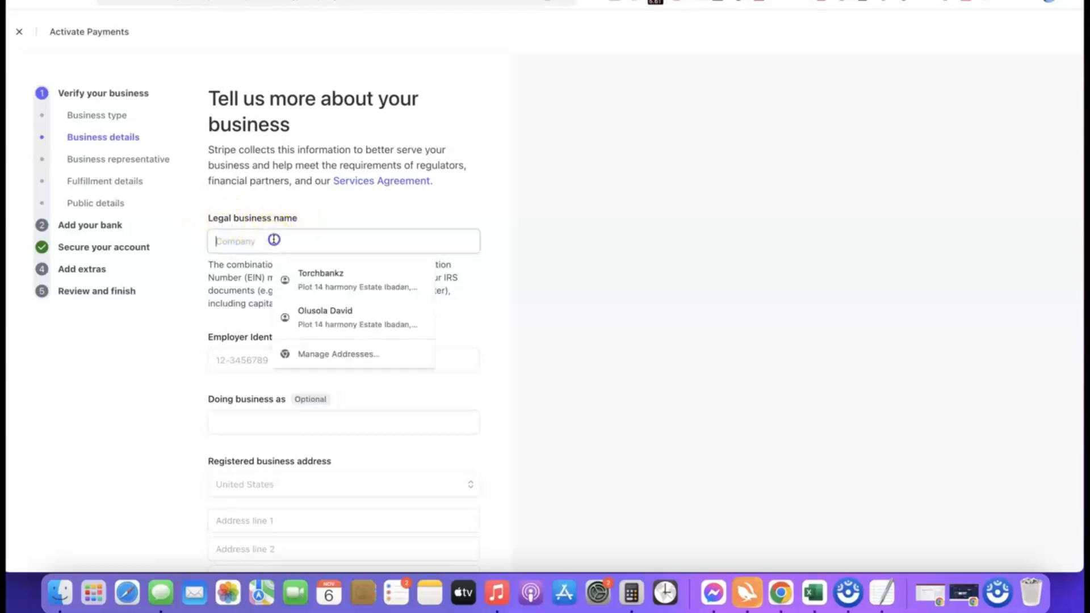
type("Torch Enterprise LLC")
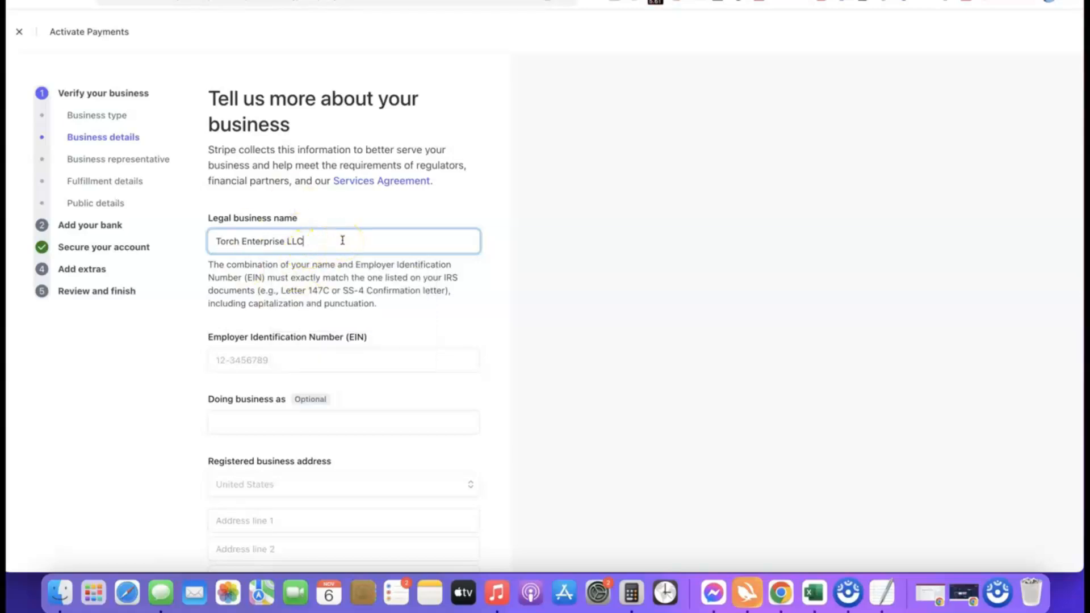
scroll(292, 348, "down", 2)
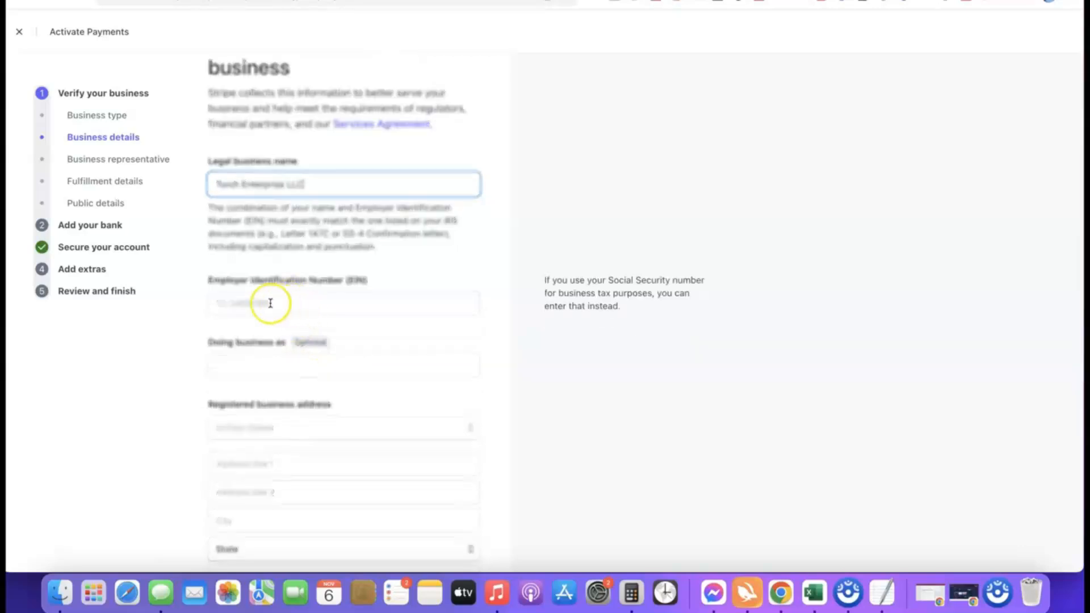
scroll(286, 303, "down", 1)
left_click(283, 282)
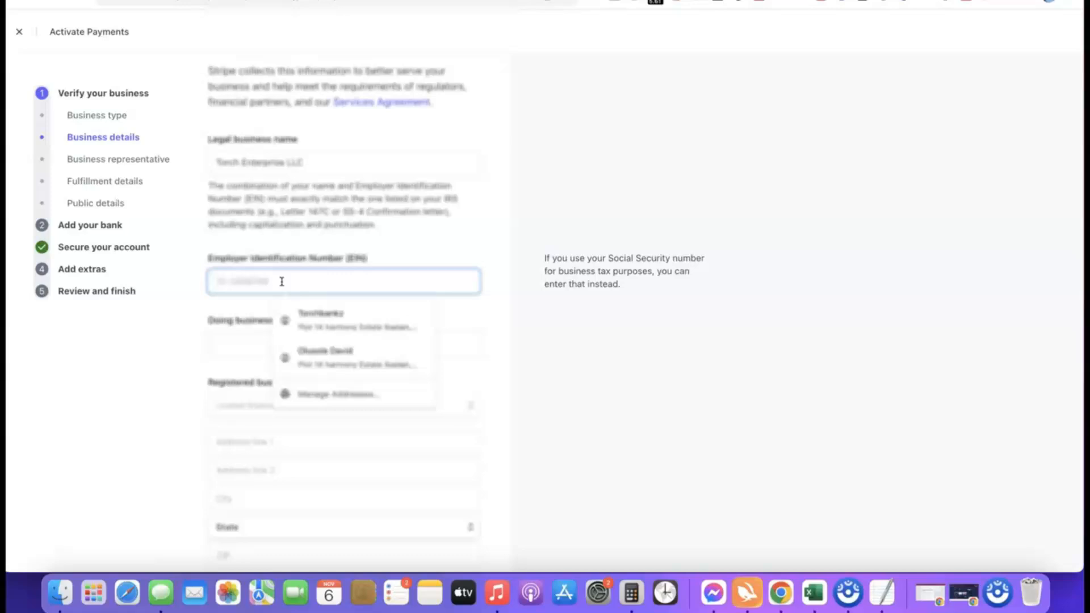
left_click(204, 302)
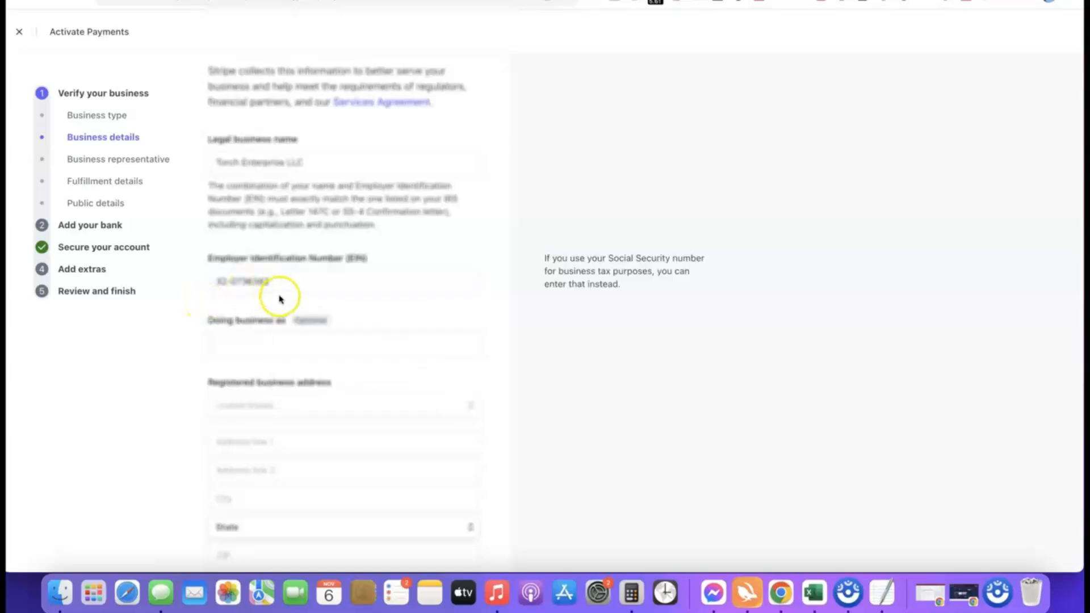
- Fill in the registered business address and set the industry to Other digital goods
scroll(280, 296, "down", 3)
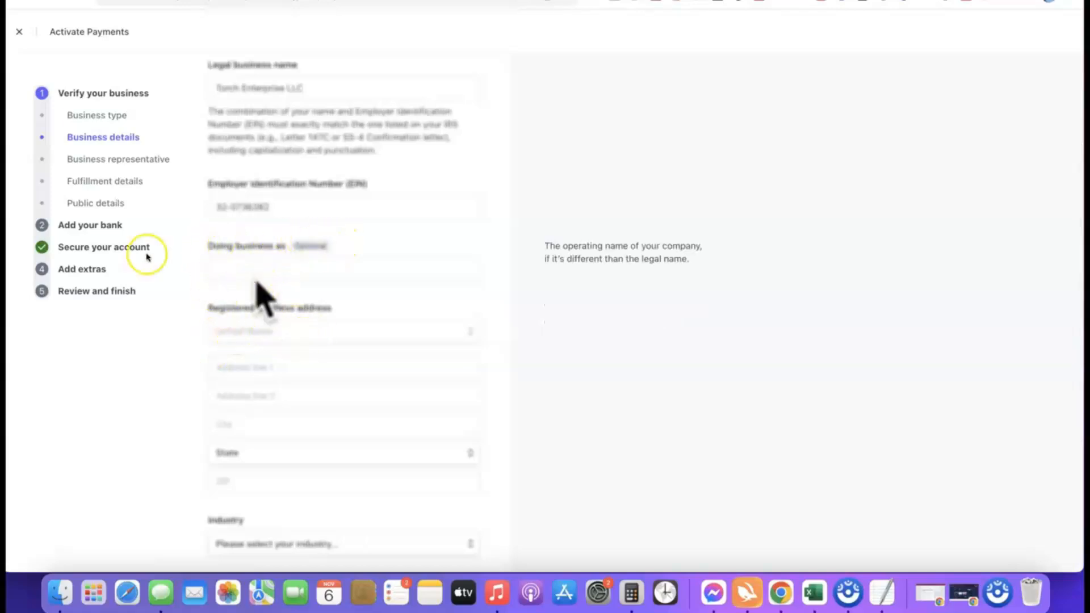
scroll(339, 216, "down", 3)
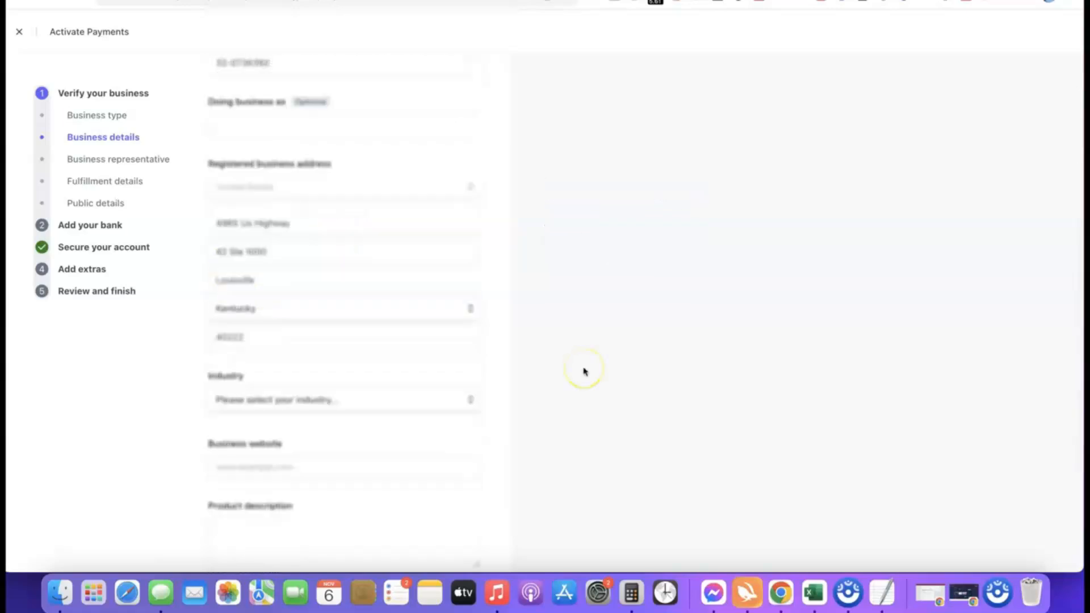
left_click(541, 332)
scroll(541, 331, "down", 3)
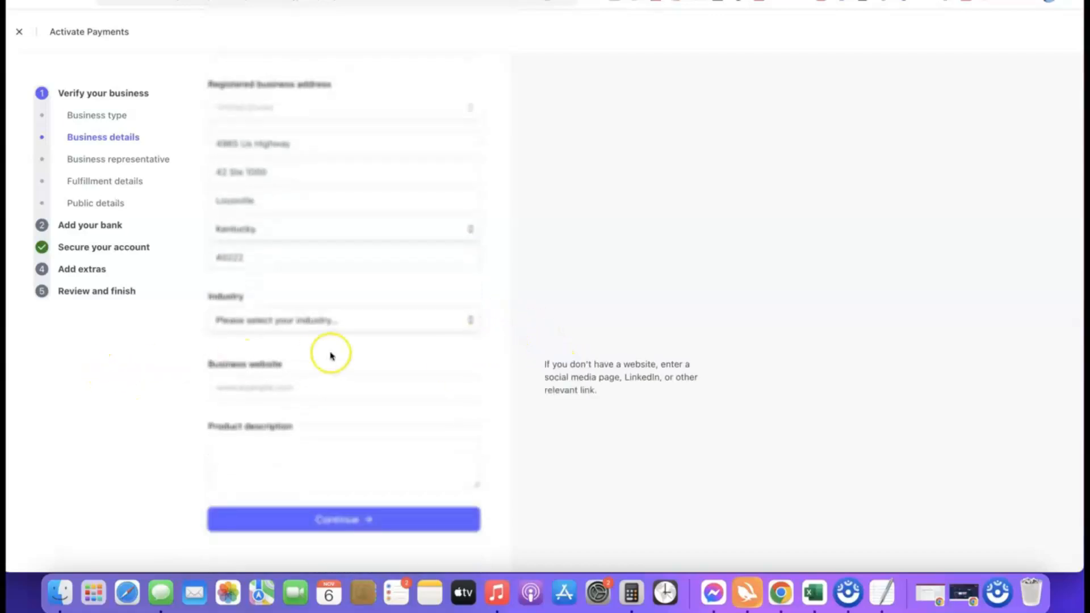
left_click(314, 322)
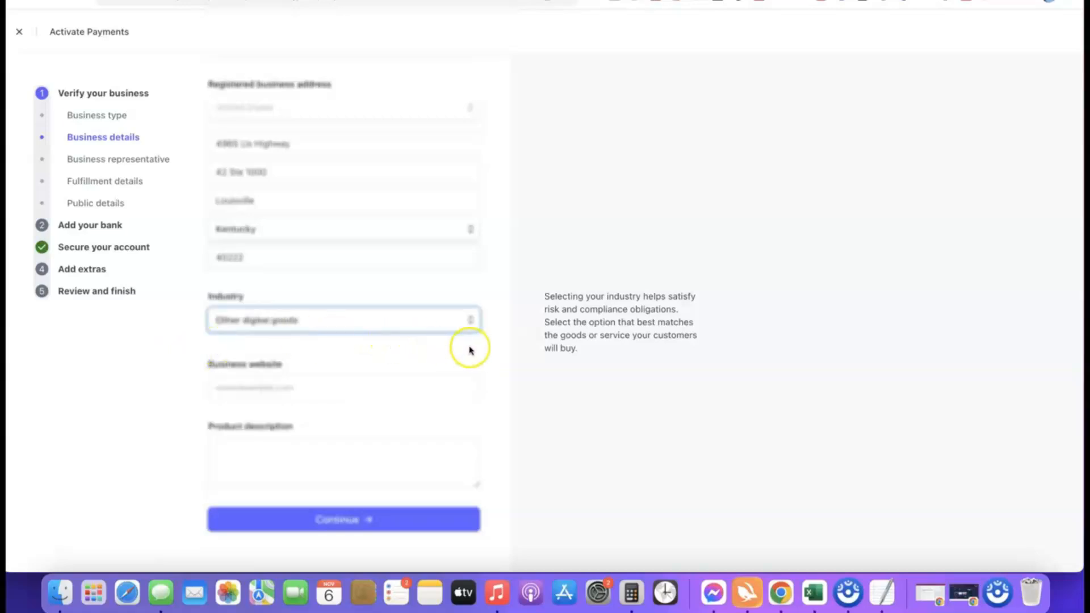
left_click(469, 347)
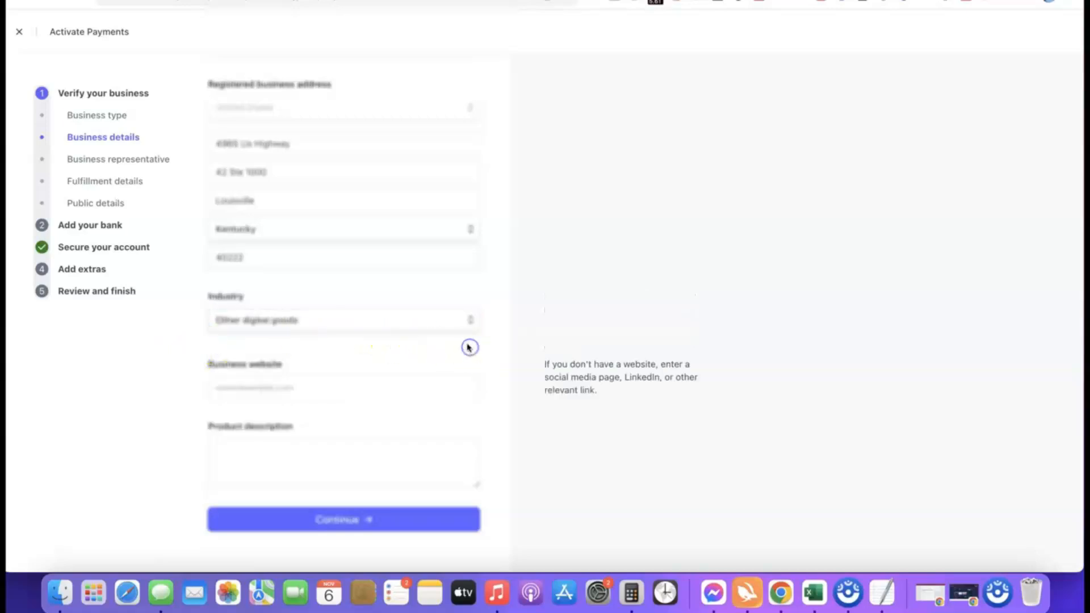
left_click(329, 390)
type("https://affiliatebloggingblueprint.com/")
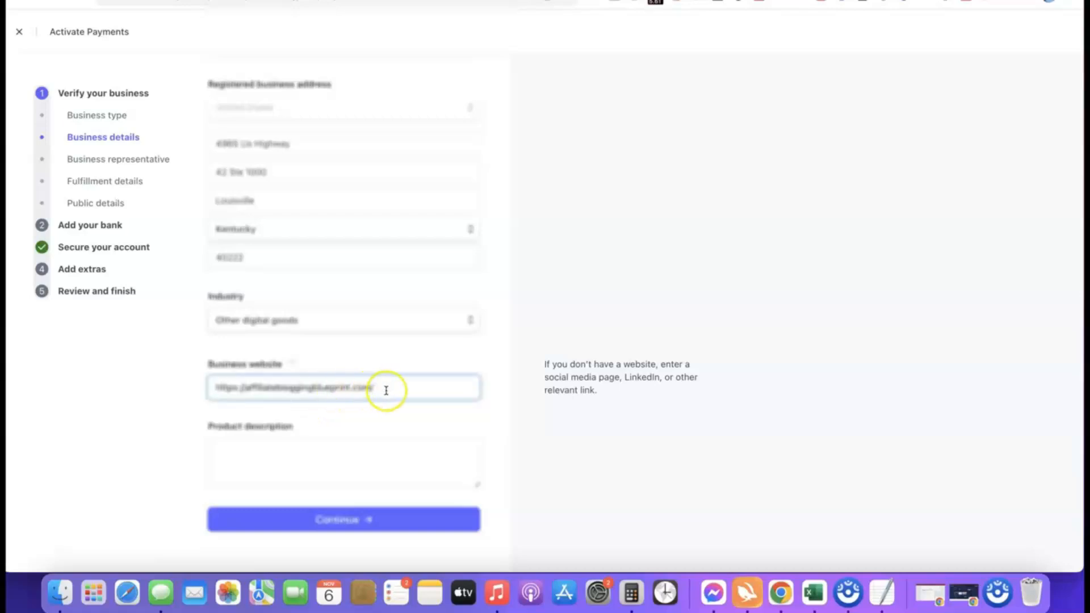
left_click(125, 394)
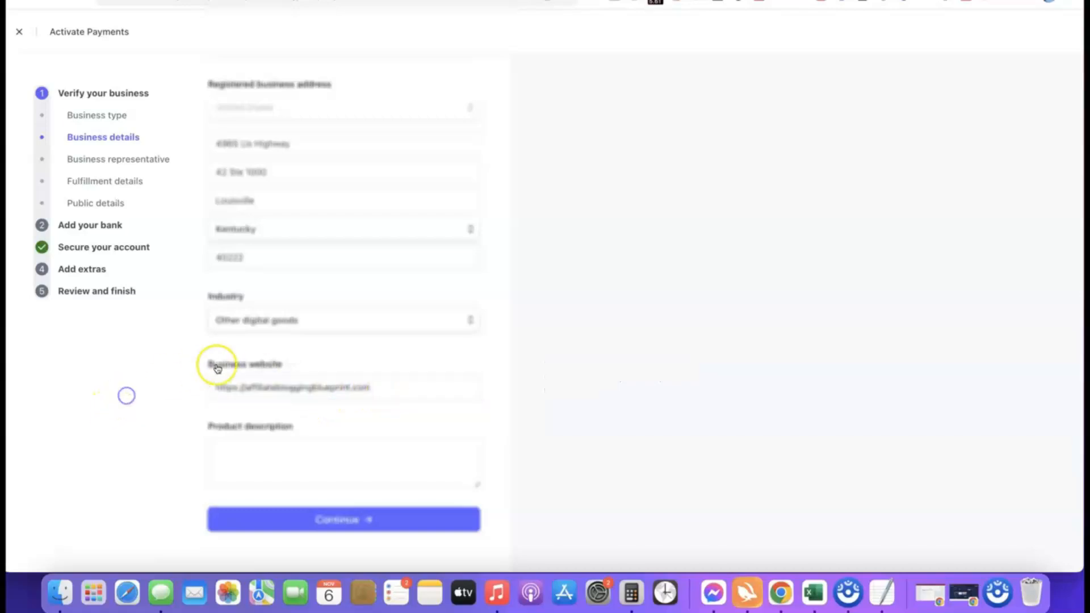
left_click(275, 443)
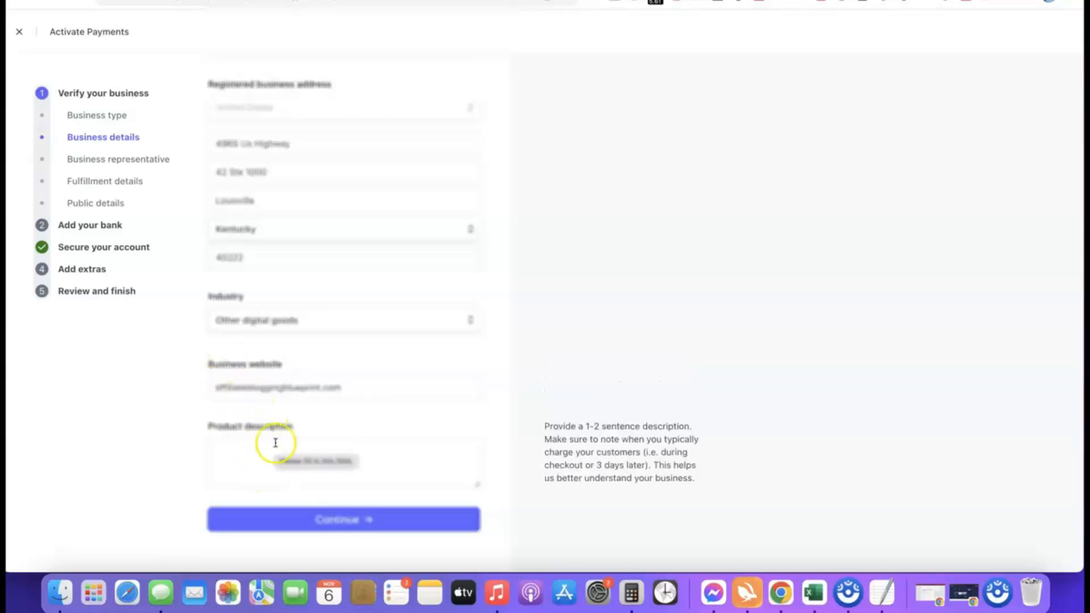
type("Our product is a digital course training we sell to our site visitors.")
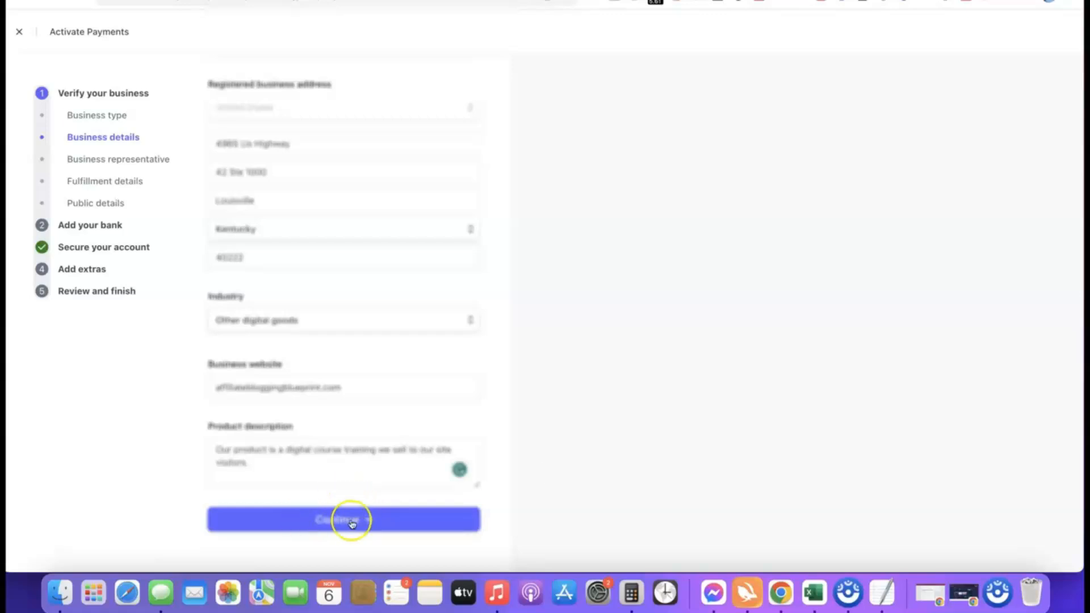
left_click(328, 521)
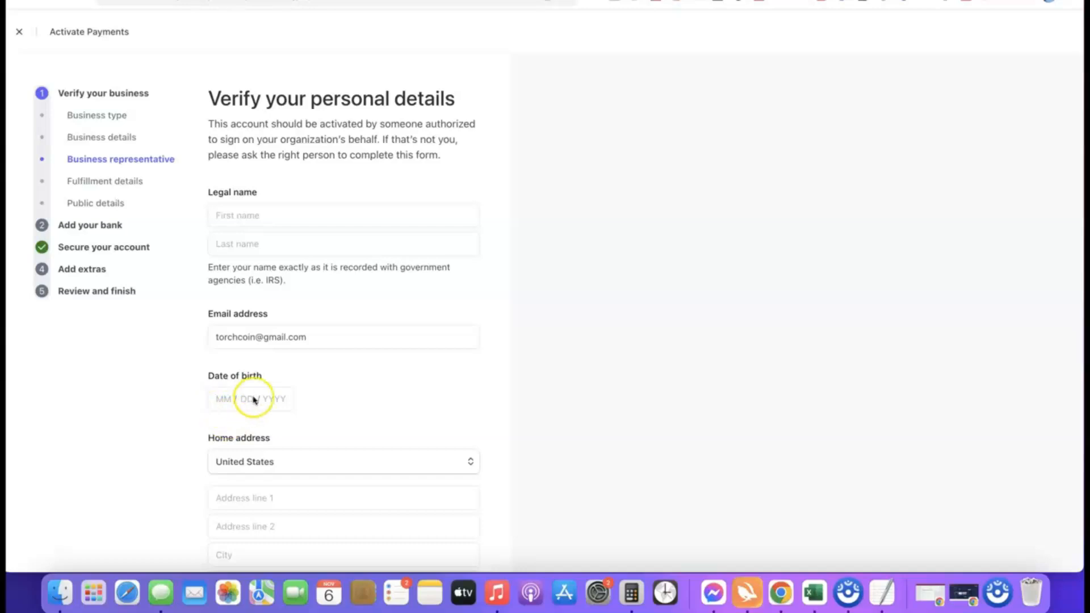
- Examine the personal details form, including the home address country list, the phone country codes and the Social Security number field
scroll(303, 391, "down", 1)
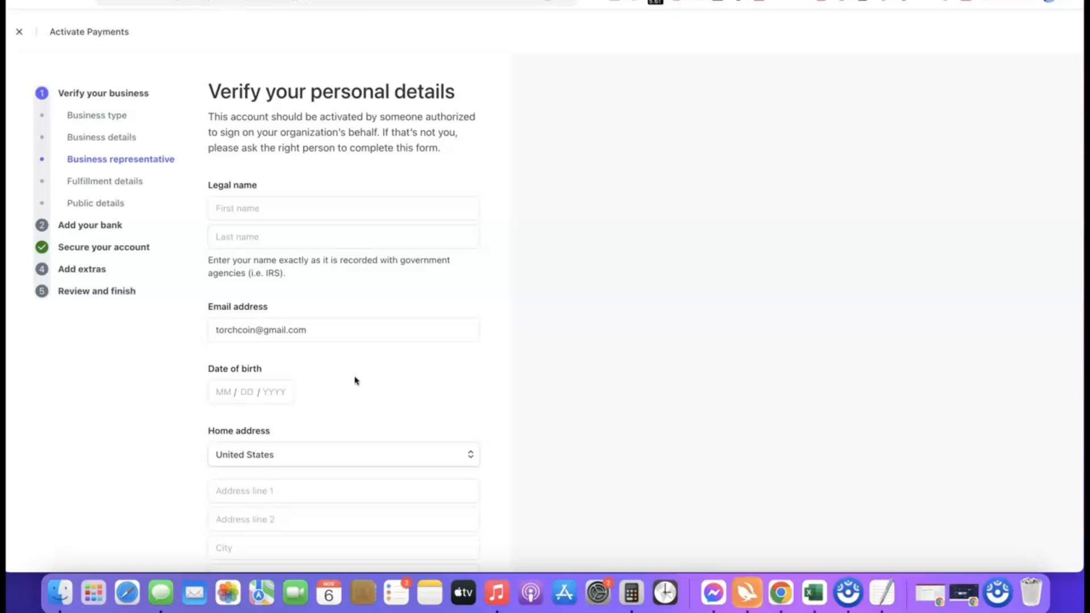
scroll(372, 390, "down", 5)
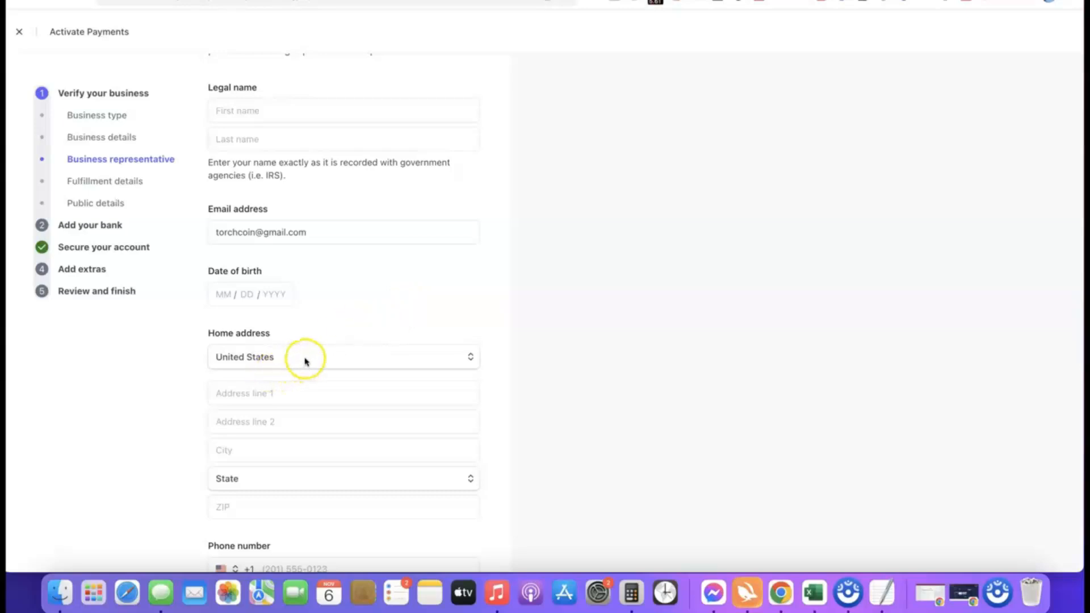
left_click(467, 357)
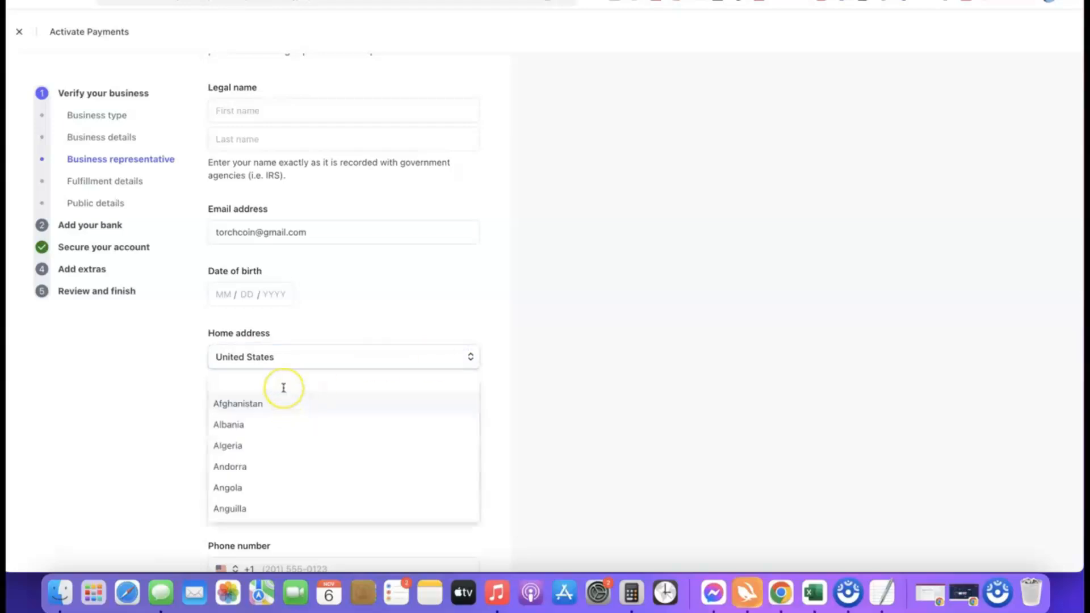
left_click(339, 359)
scroll(337, 346, "down", 1)
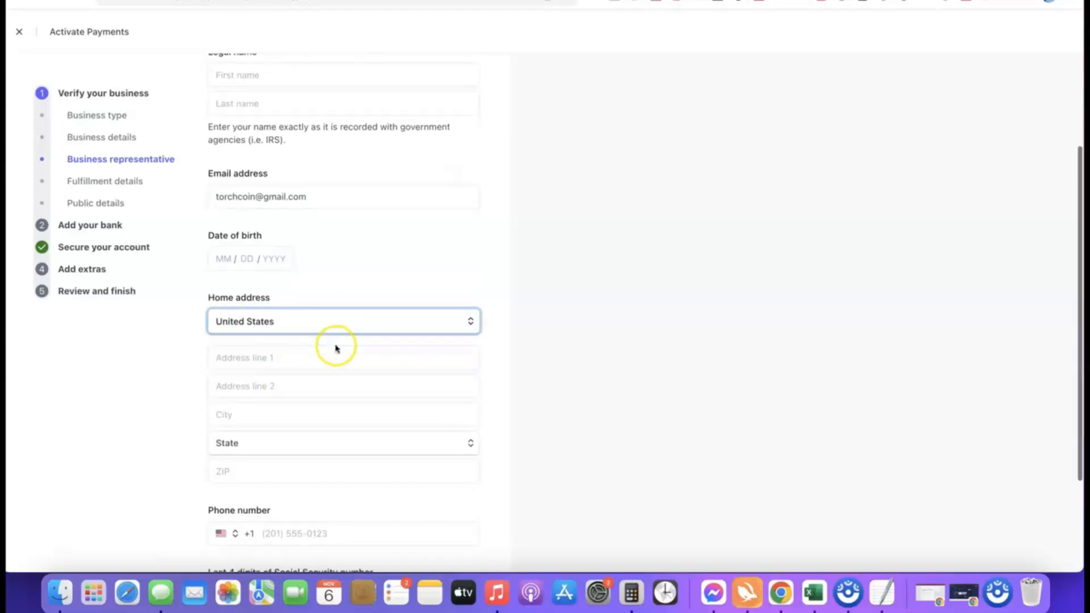
scroll(358, 376, "down", 2)
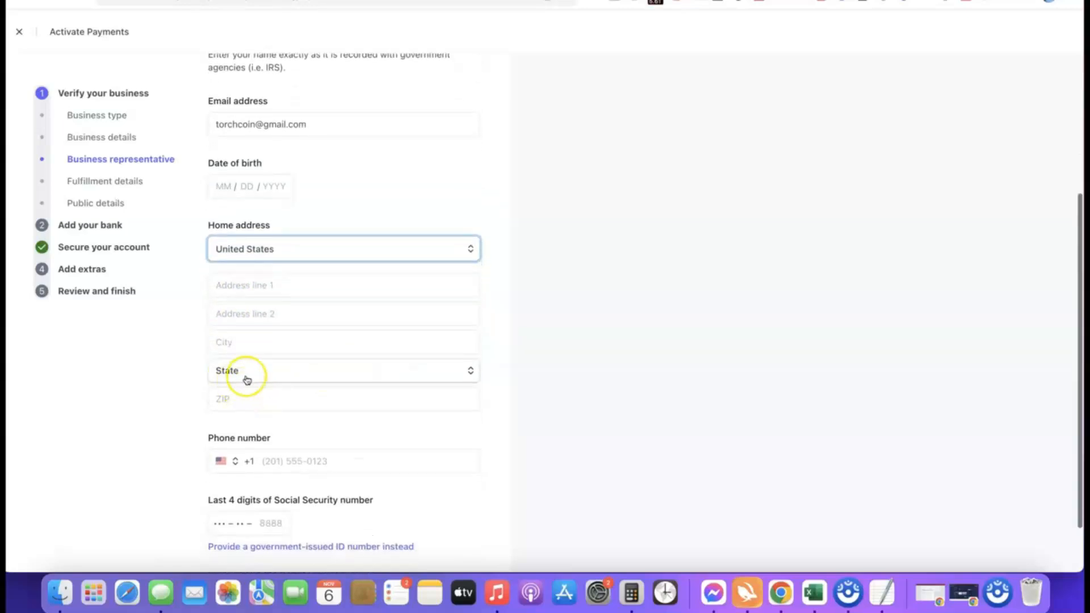
scroll(351, 389, "down", 1)
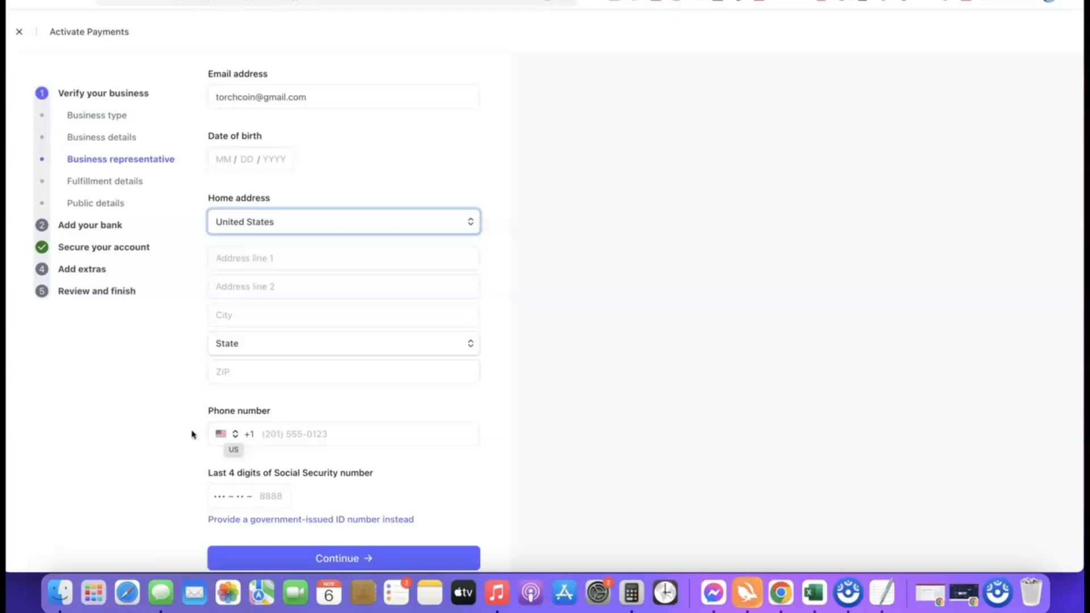
left_click(227, 435)
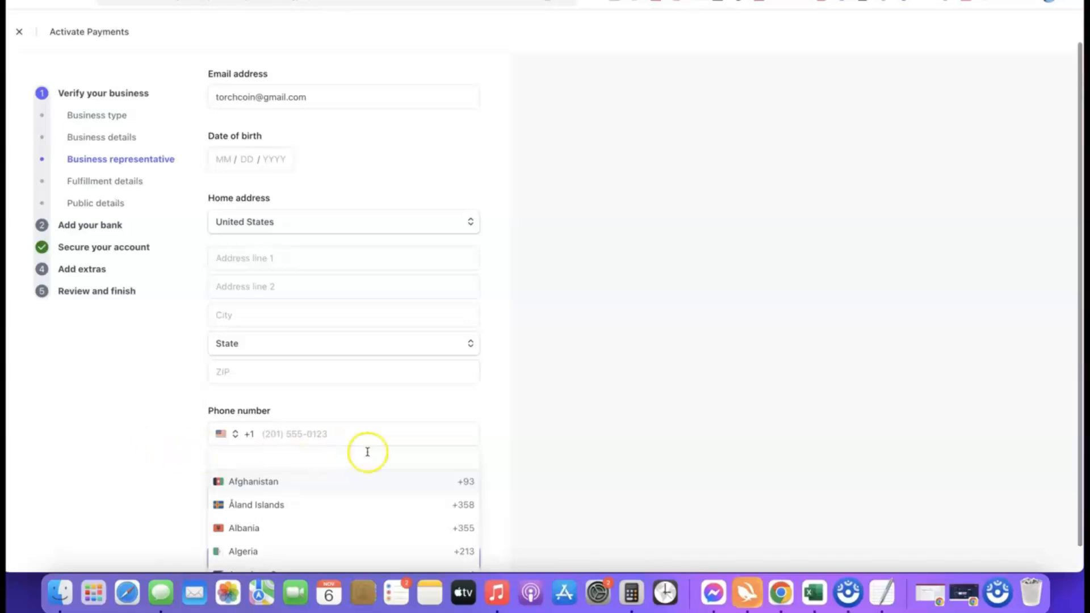
left_click(501, 443)
scroll(449, 430, "down", 1)
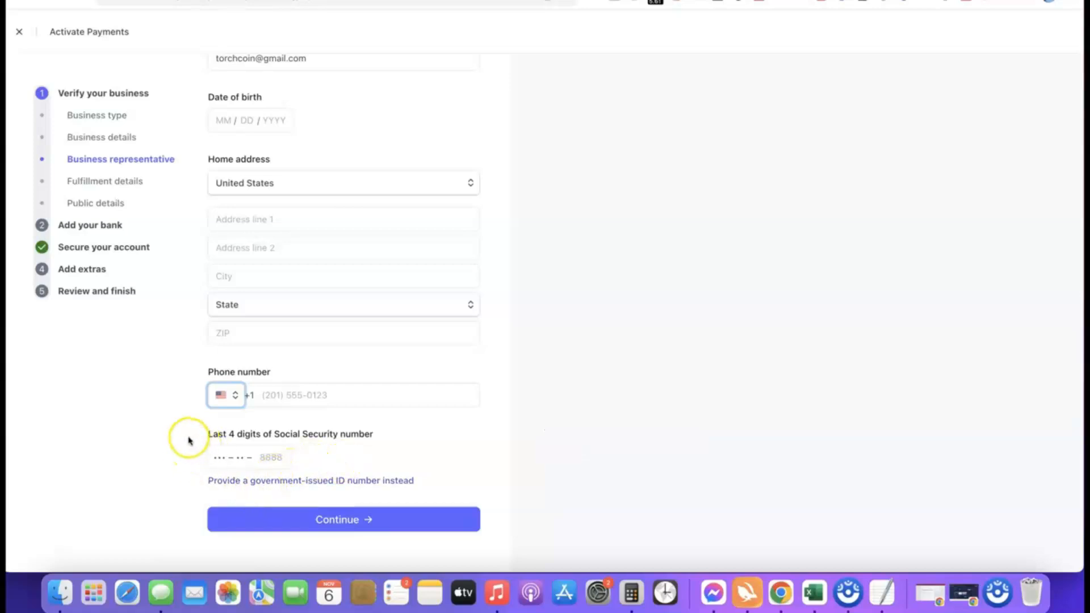
scroll(188, 441, "up", 5)
scroll(190, 441, "down", 4)
scroll(193, 441, "right", 3)
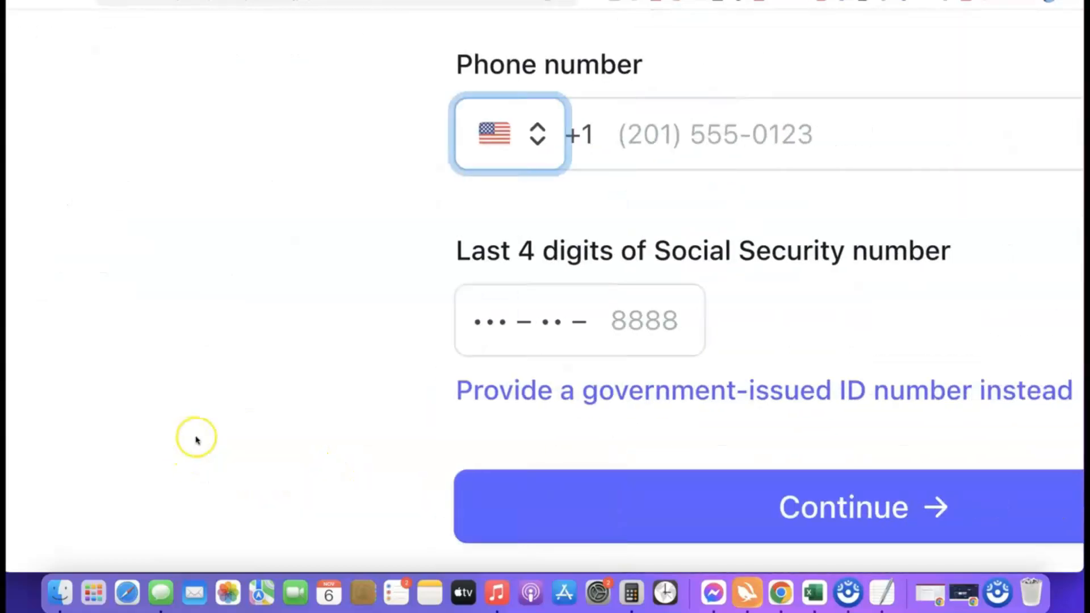
scroll(195, 441, "right", 3)
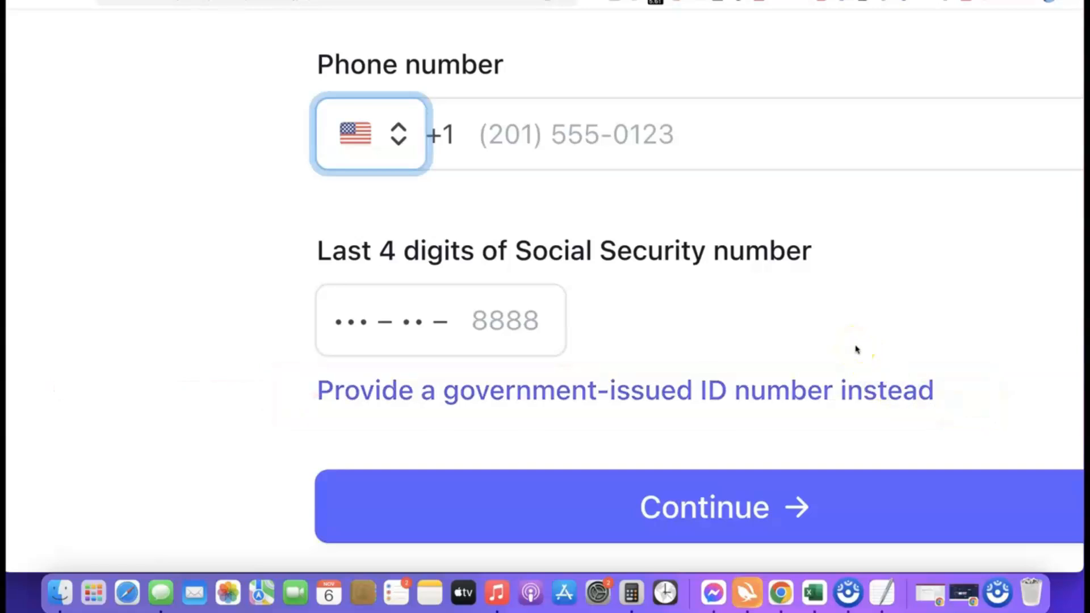
- Switch the identity check to a government-issued ID number and choose NG as the issuing country
left_click(629, 391)
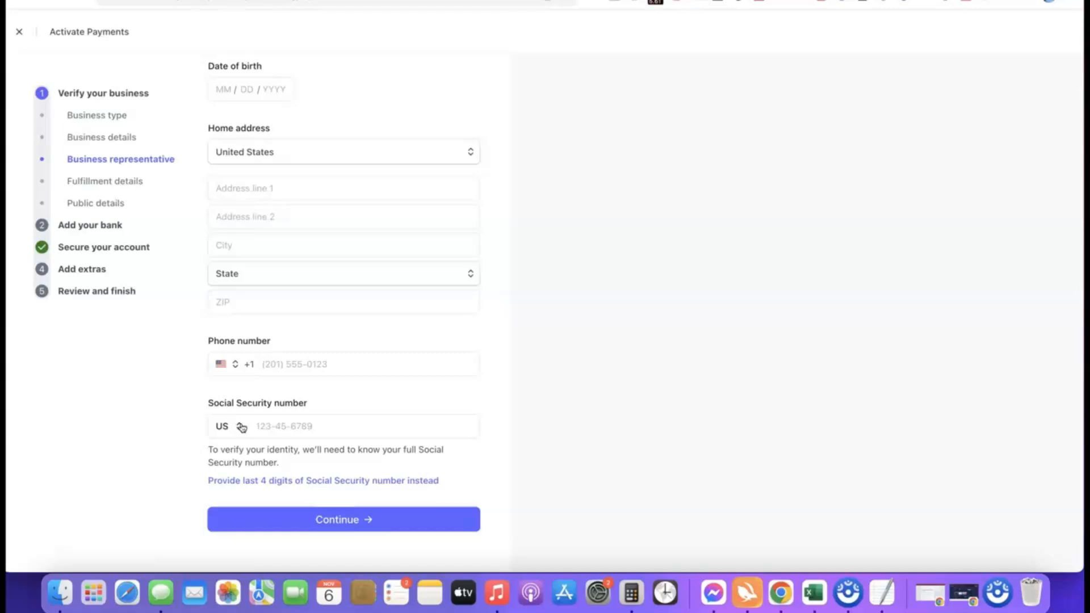
left_click(234, 427)
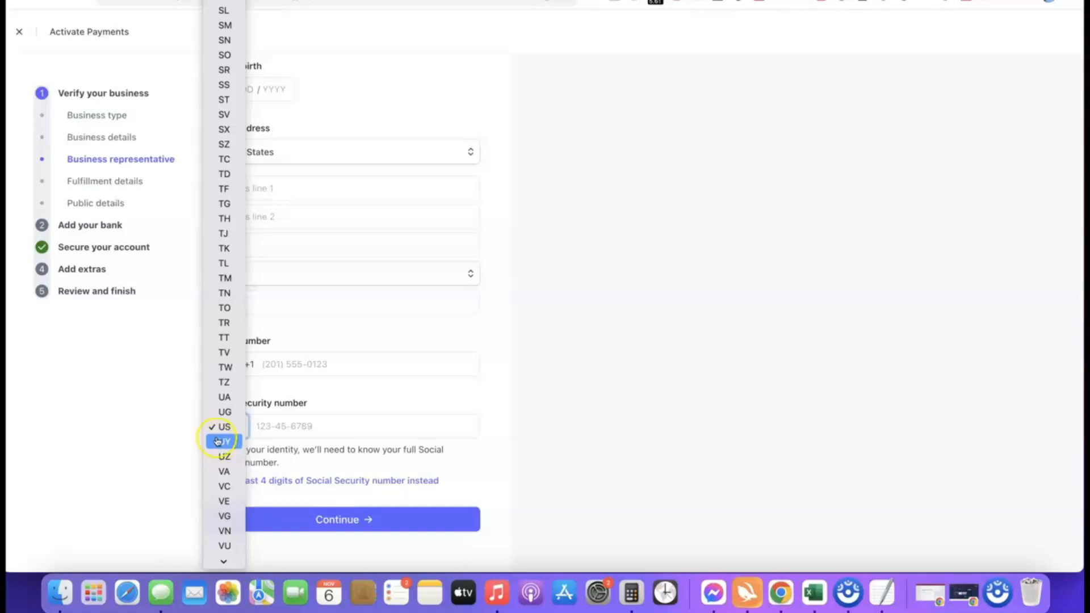
scroll(221, 227, "down", 3)
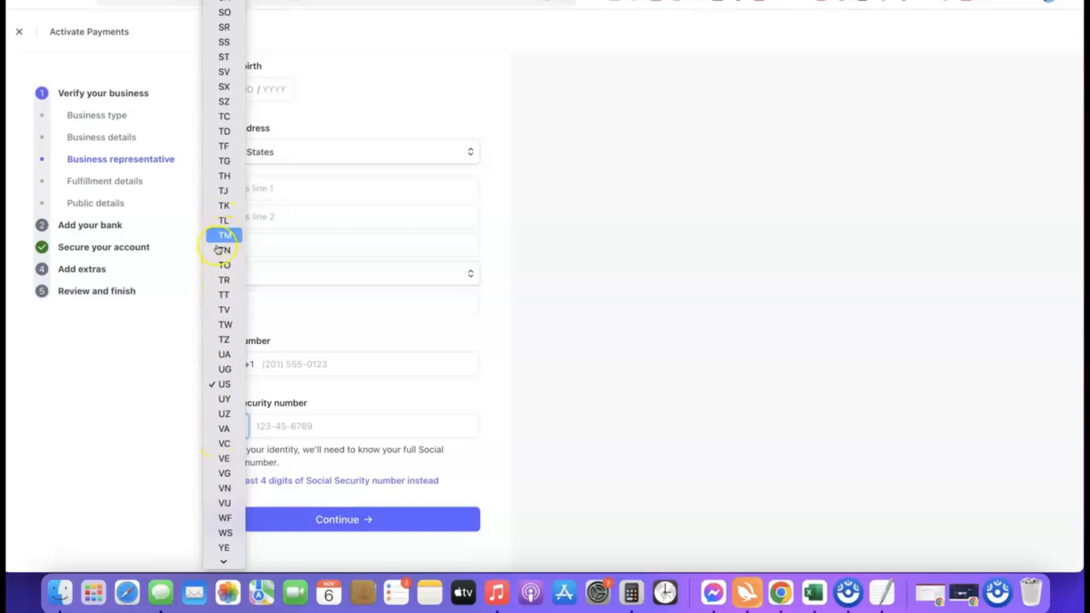
left_click(493, 424)
left_click(224, 427)
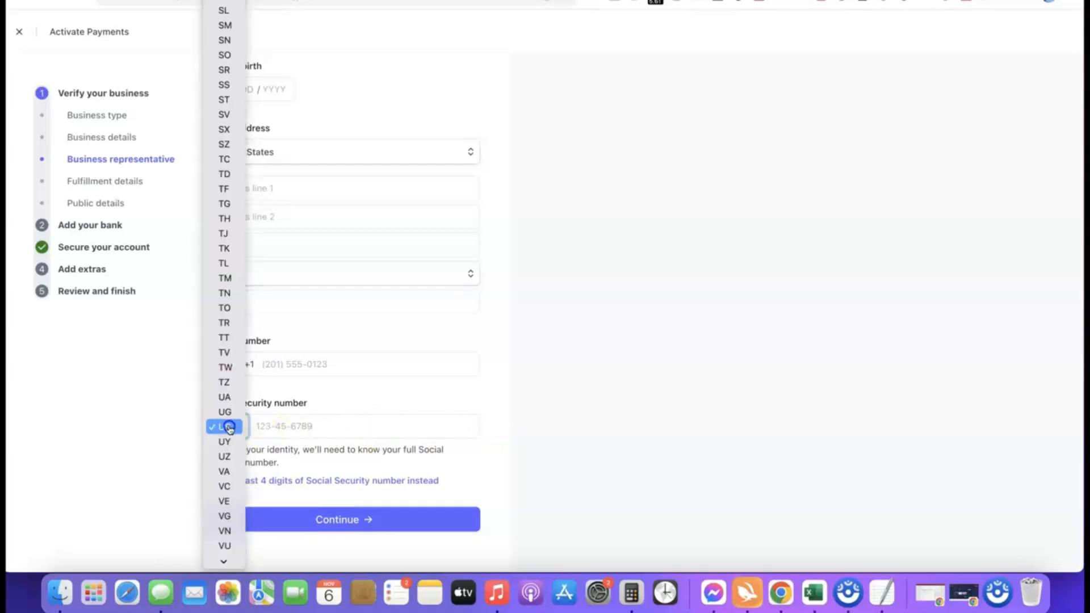
scroll(226, 395, "down", 3)
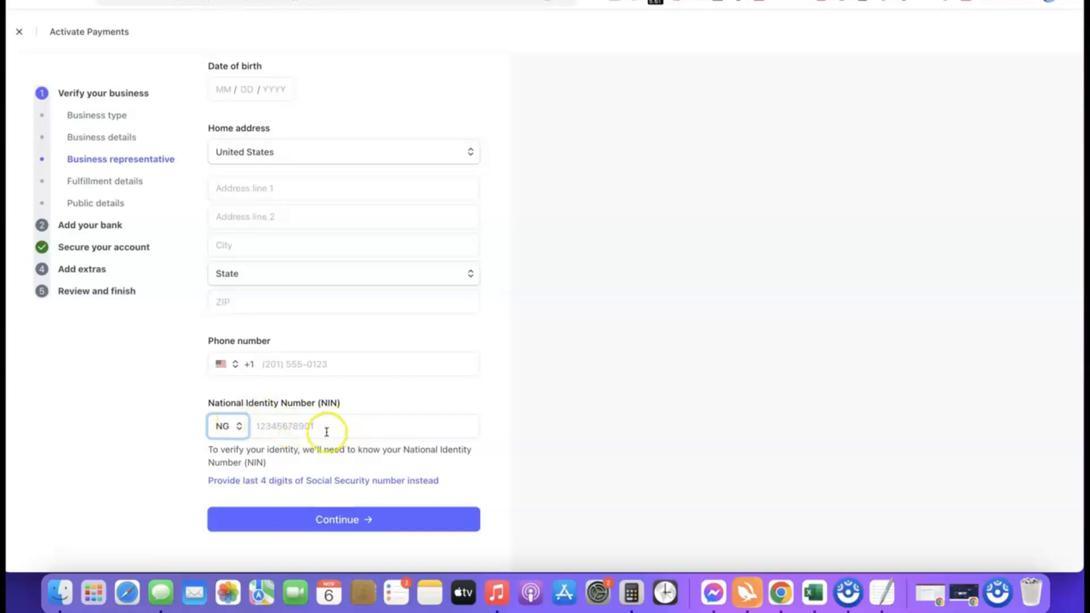
- Set the phone number's country code to Nigeria (+234) and submit the business representative's personal details
left_click(221, 366)
left_click(233, 390)
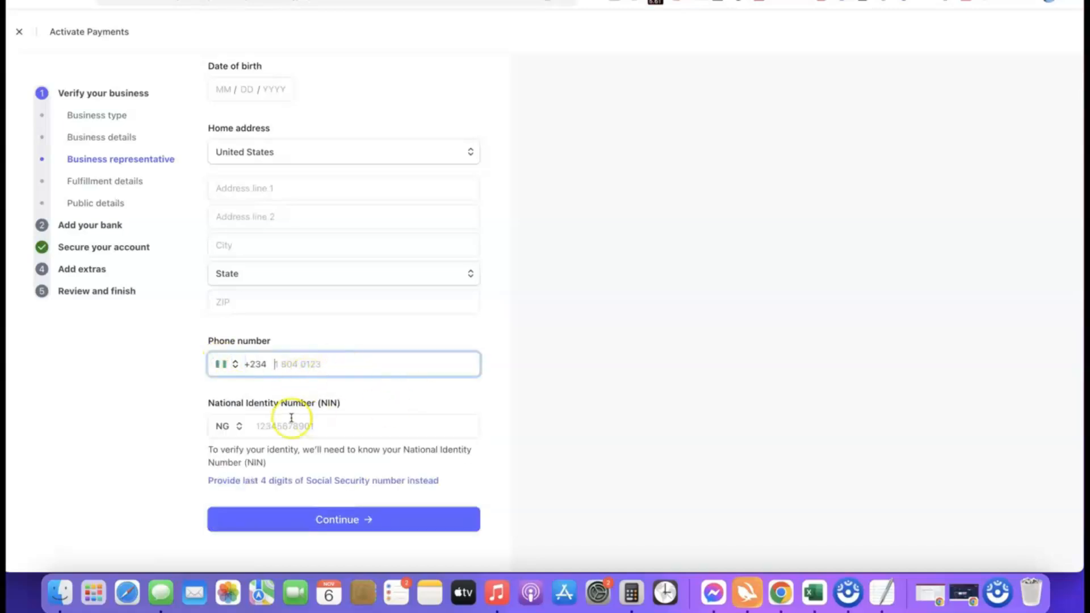
scroll(301, 345, "up", 2)
scroll(388, 254, "down", 3)
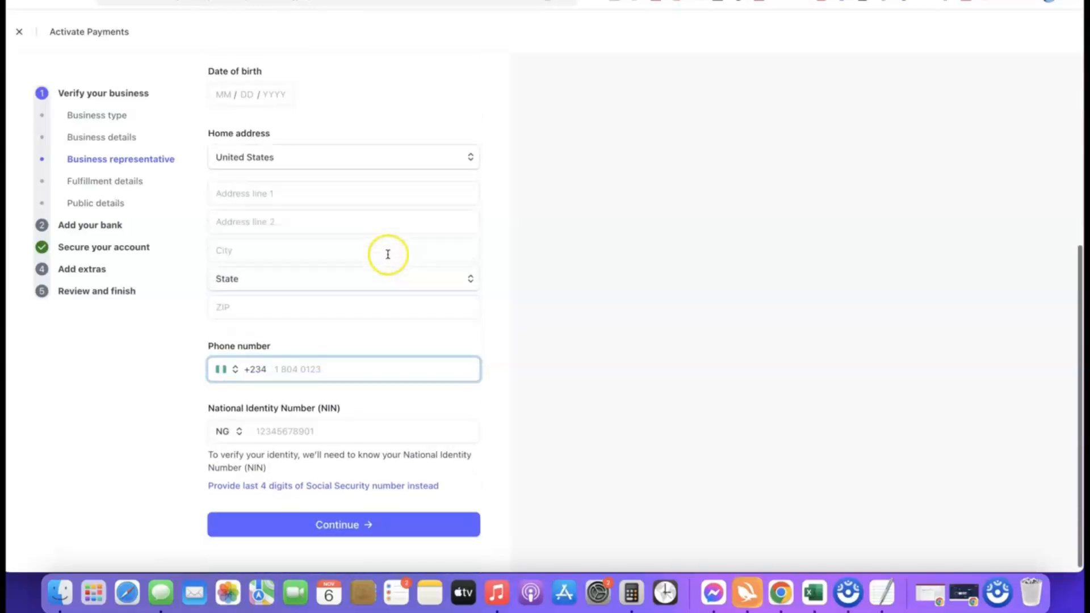
left_click(340, 521)
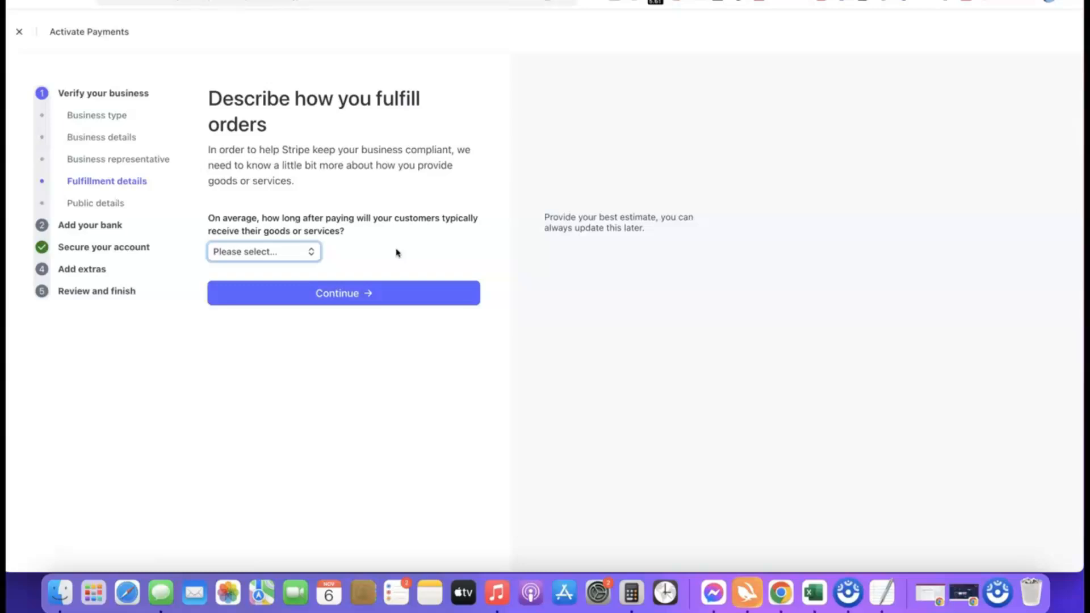
- Set the average time for customers to receive their goods or services to Within one day and submit the fulfillment details
left_click(359, 225)
left_click(286, 260)
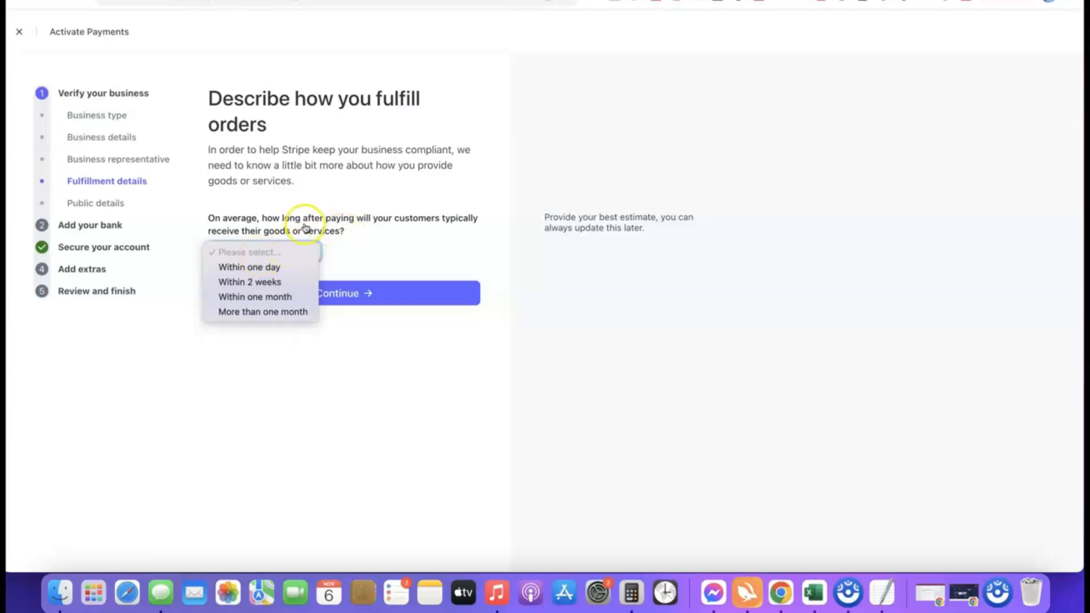
left_click(264, 283)
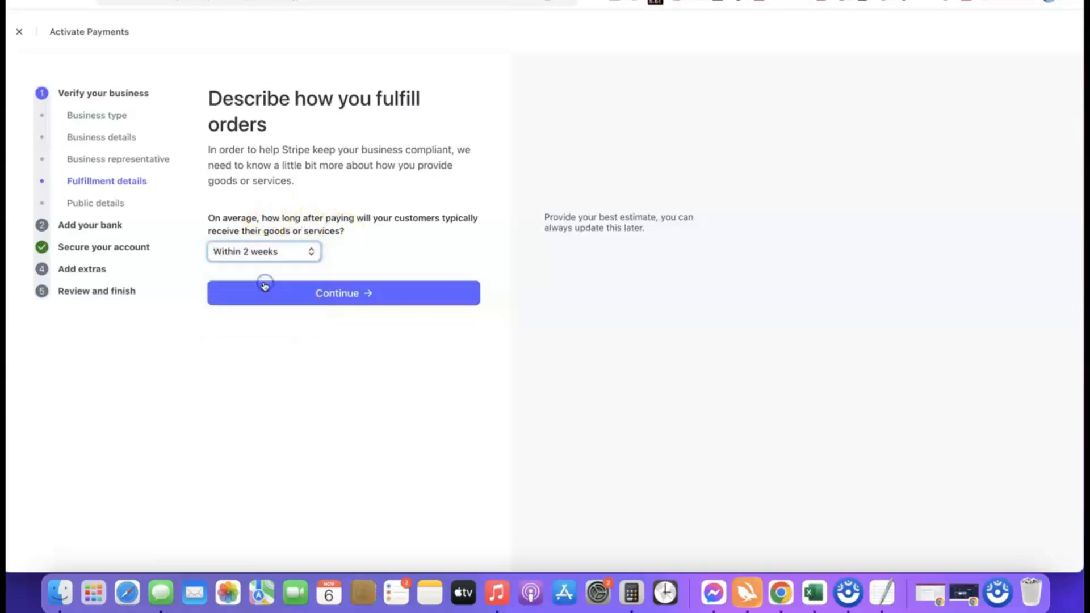
left_click(284, 254)
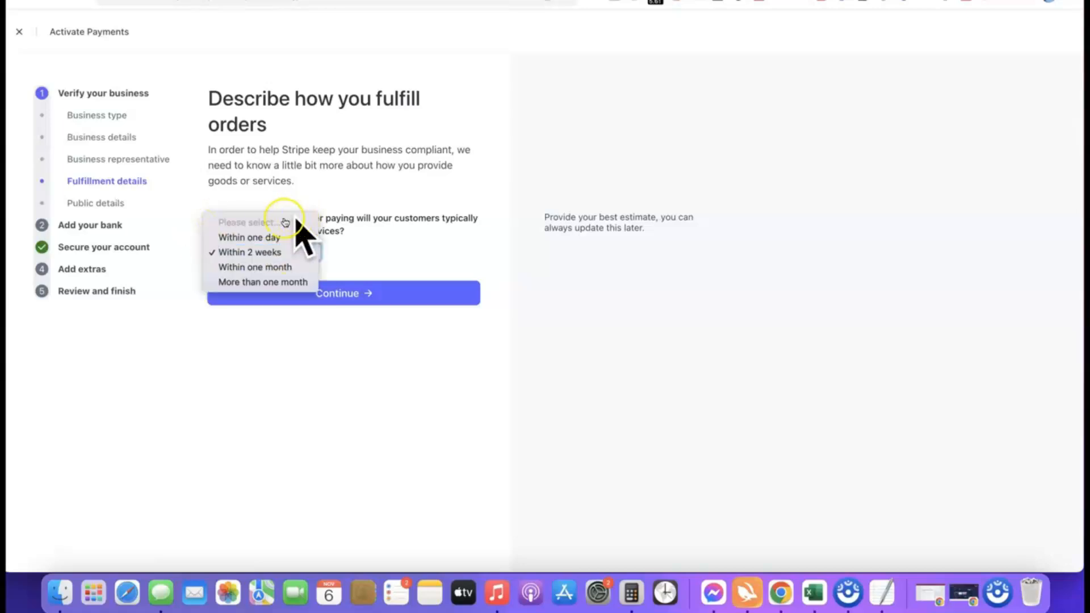
left_click(254, 237)
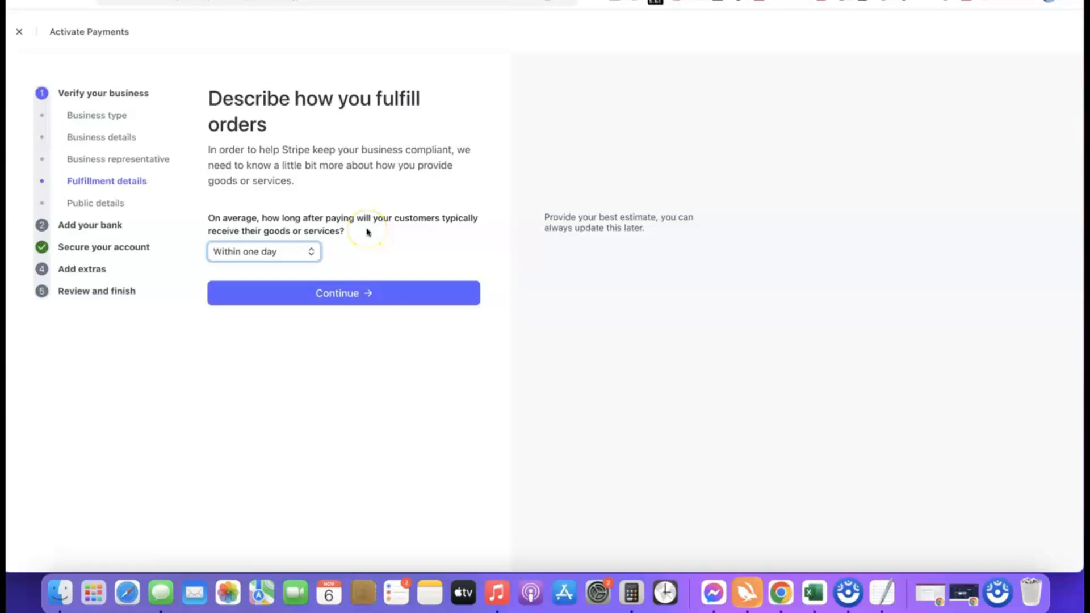
left_click(339, 296)
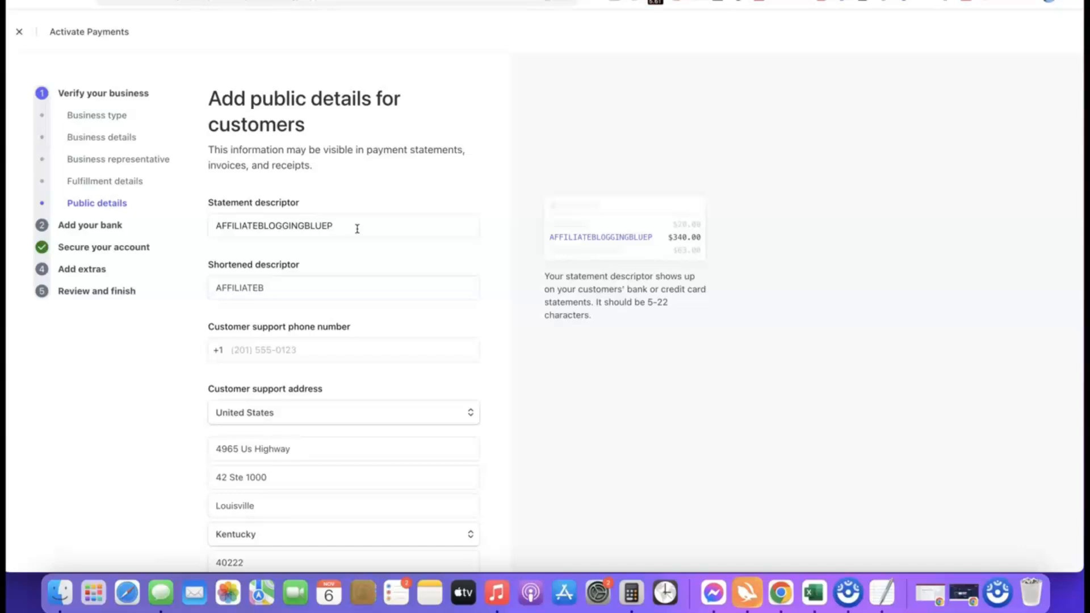
- Check the statement descriptors and the customer support phone and address fields, and submit the public details
left_click(300, 293)
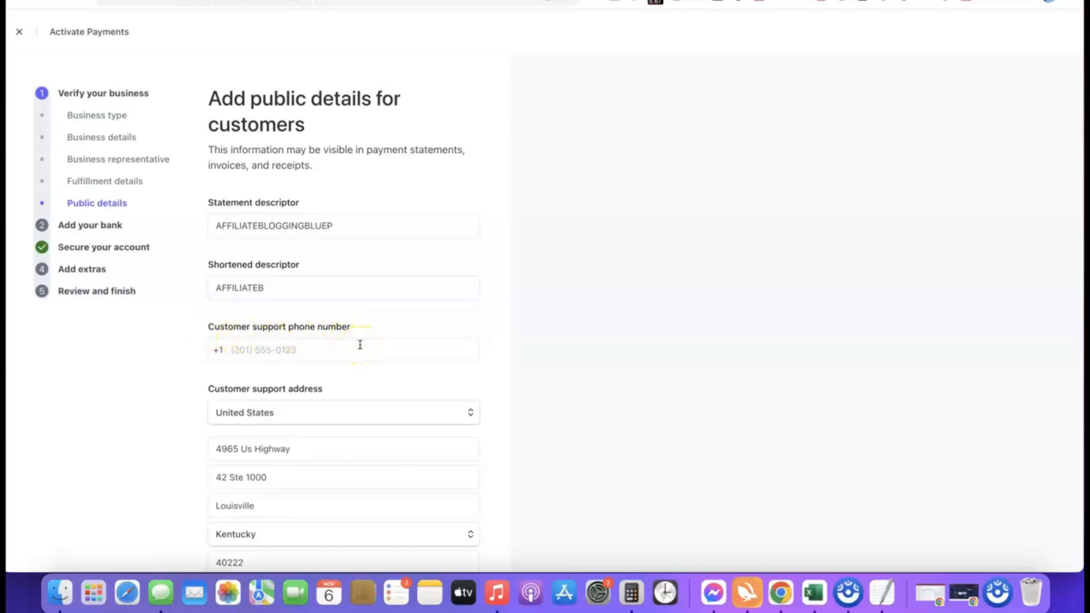
scroll(267, 244, "down", 3)
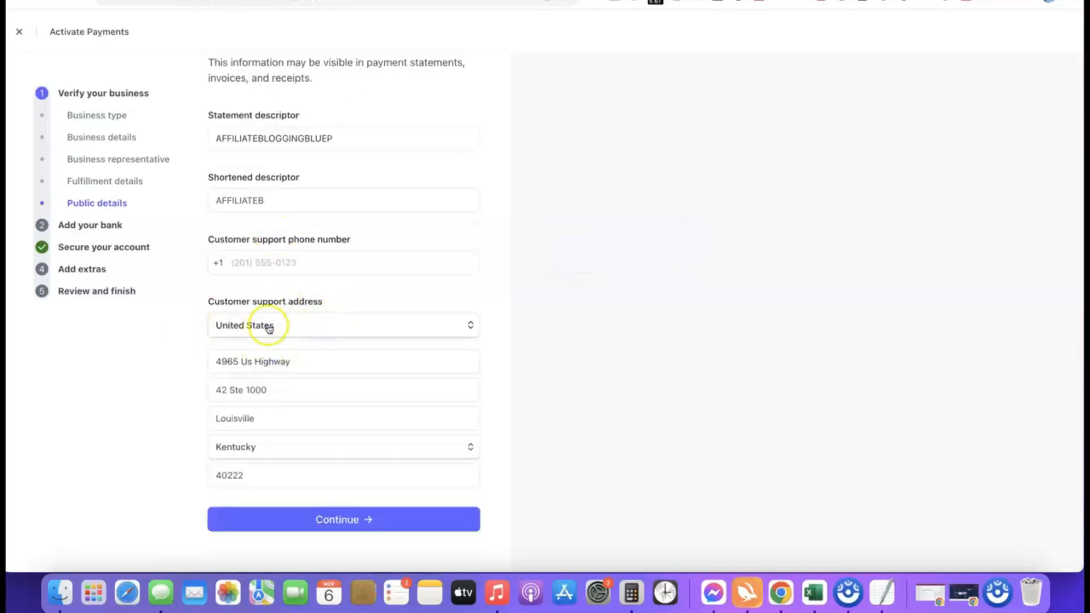
scroll(290, 335, "up", 3)
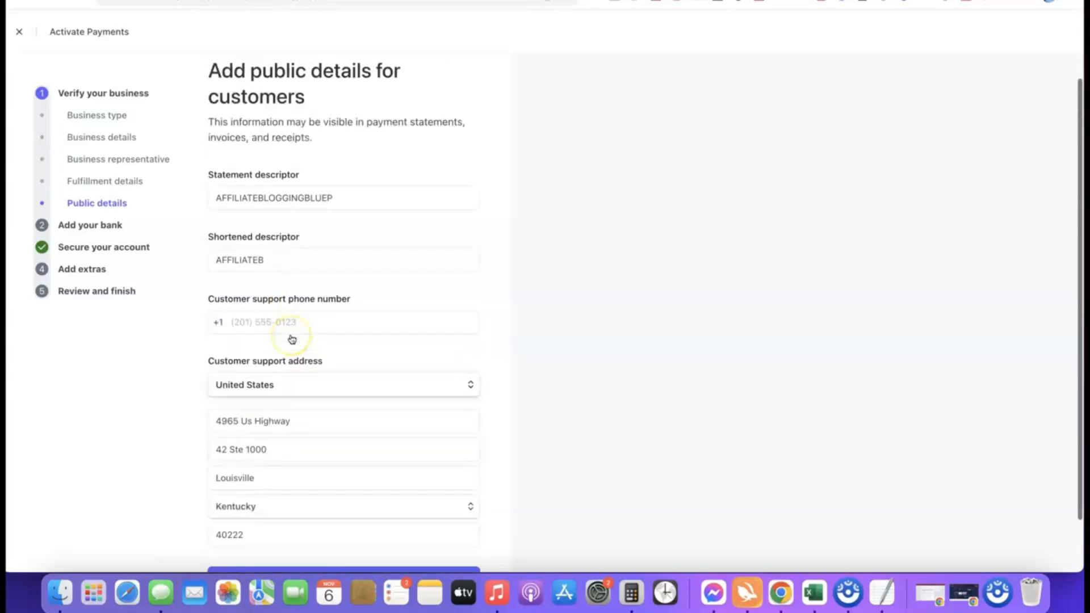
mouse_move(311, 214)
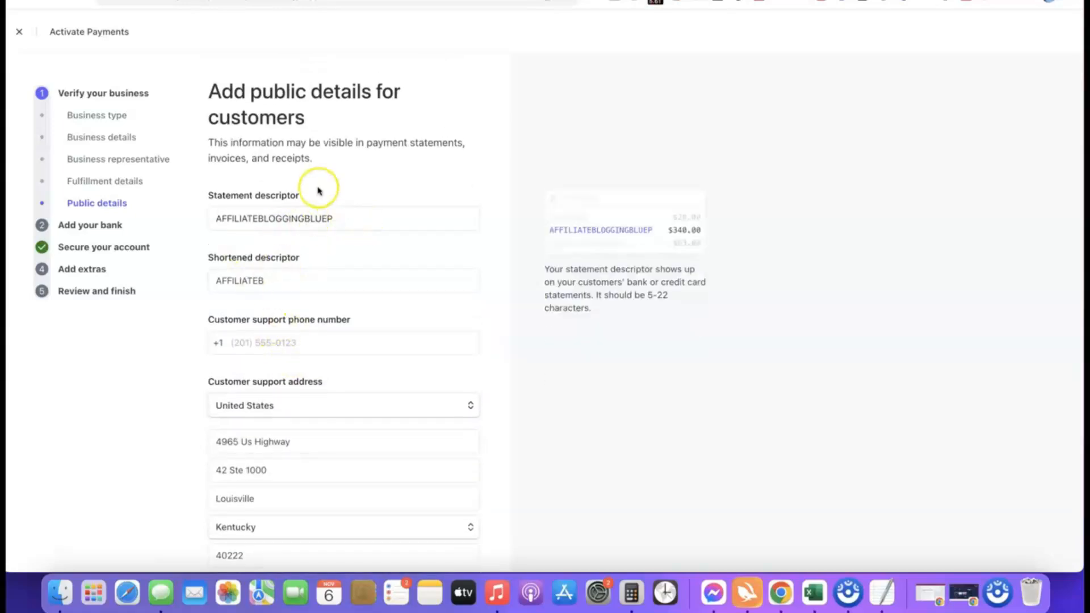
scroll(318, 190, "down", 3)
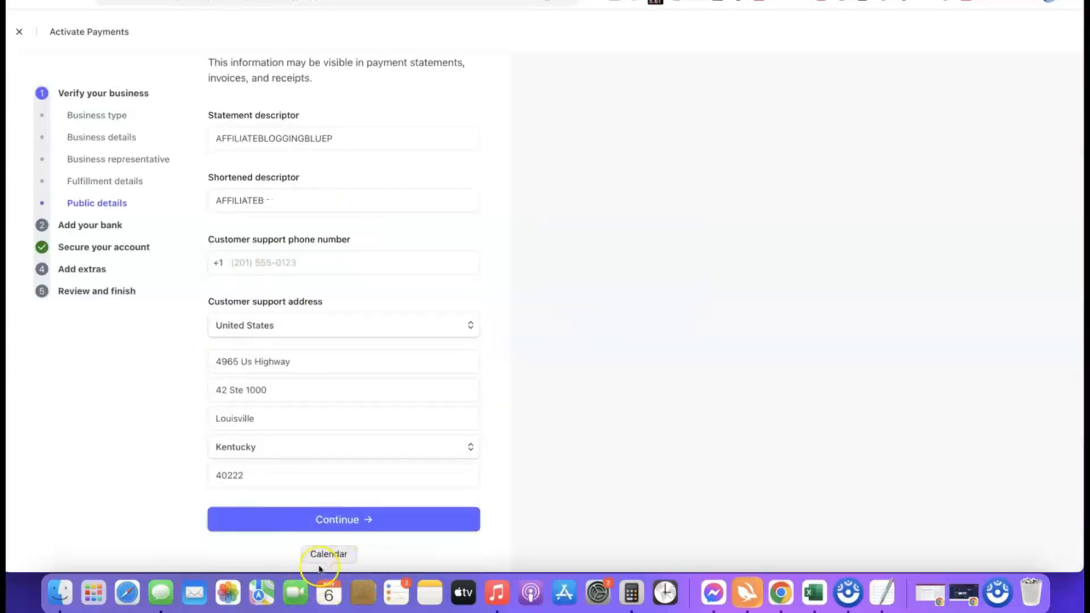
left_click(303, 521)
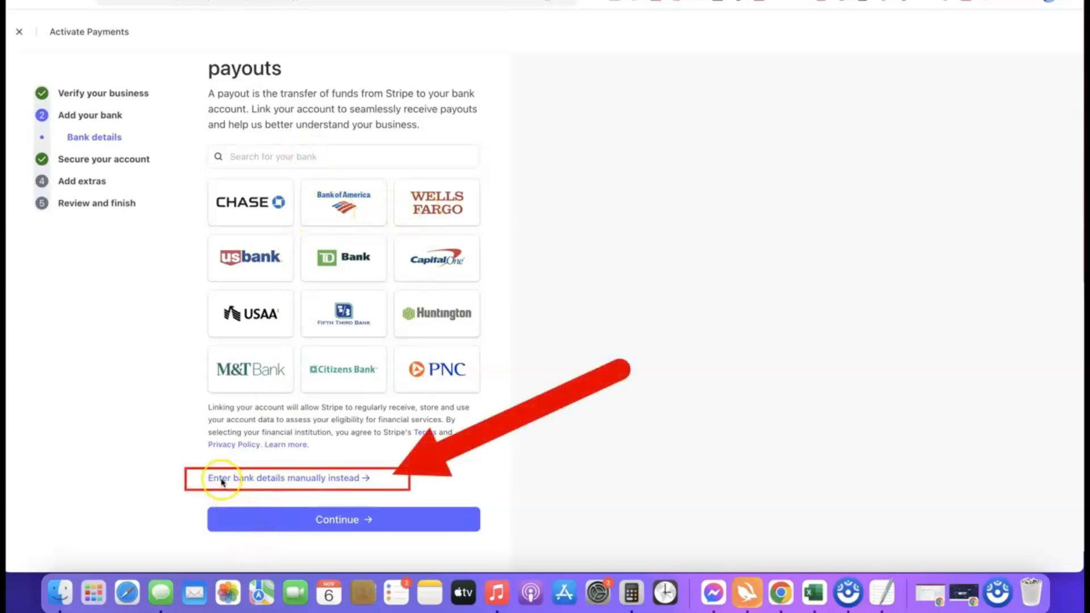
- Enter the payout bank's routing and account numbers manually, save them and continue with that account
left_click(320, 479)
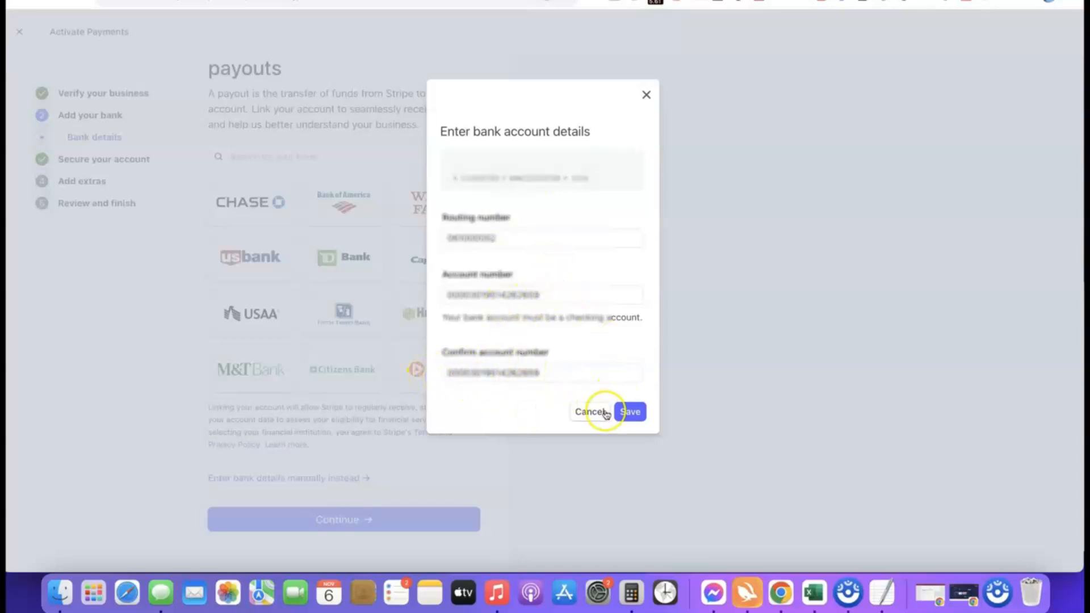
left_click(632, 411)
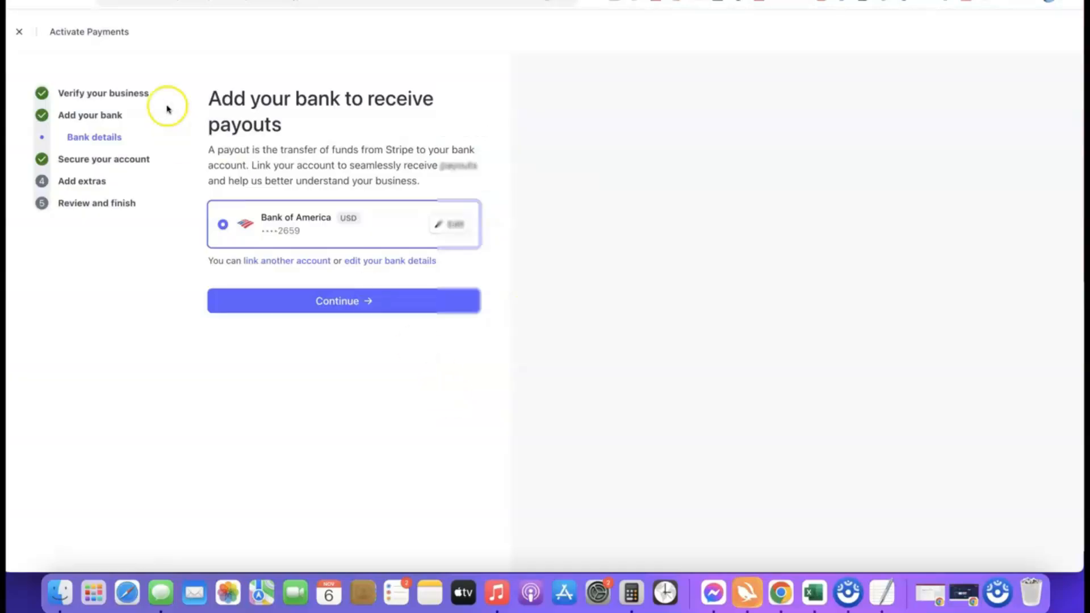
left_click(341, 302)
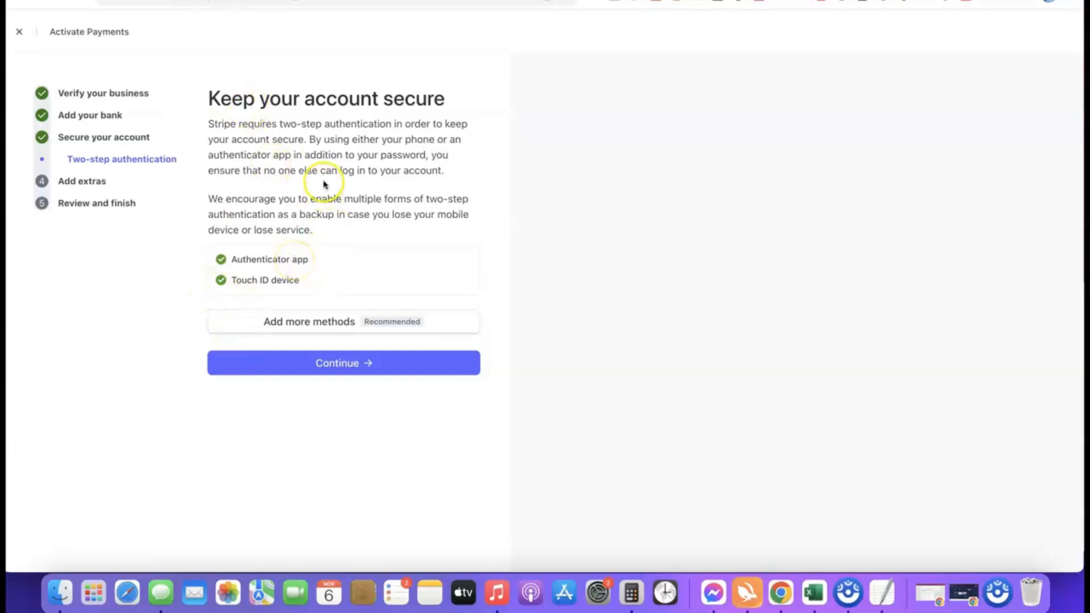
- Continue with the existing two-step authentication methods and decline the optional sales tax calculation and climate contribution
left_click(347, 367)
scroll(379, 176, "down", 1)
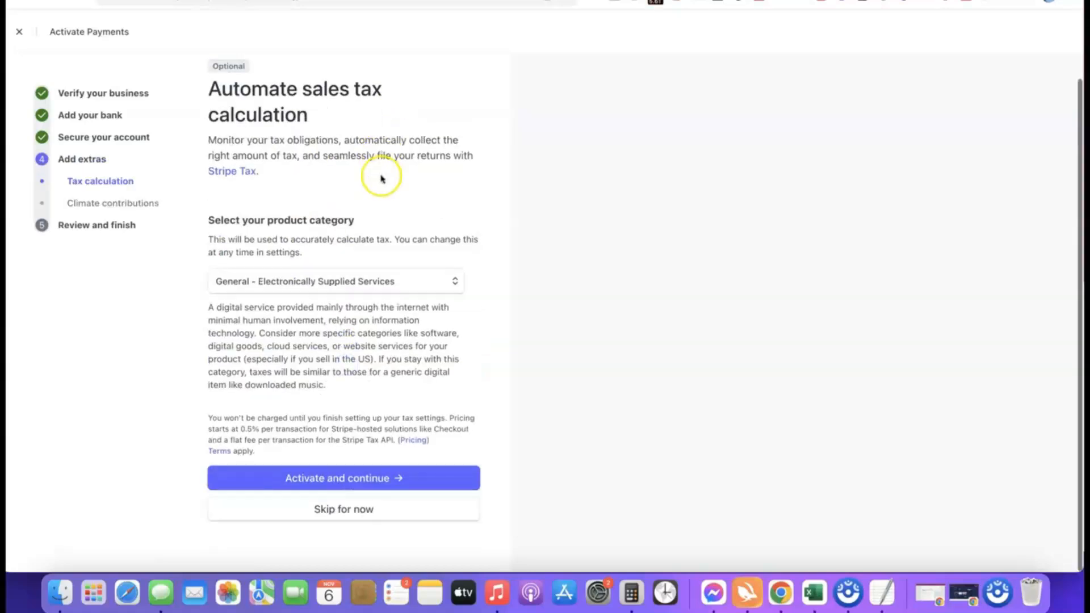
left_click(344, 511)
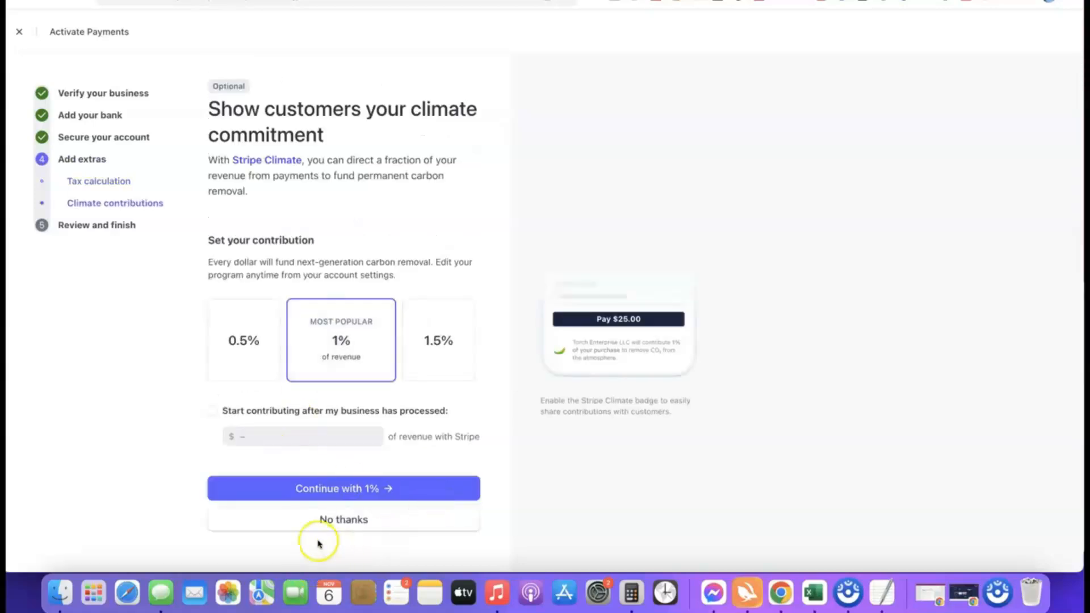
left_click(366, 519)
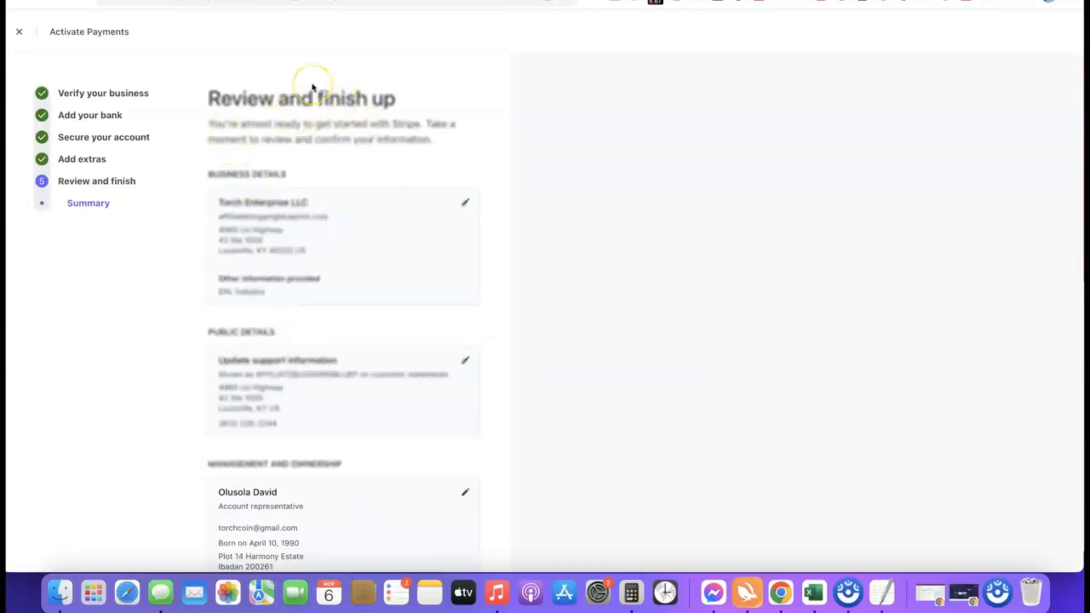
- Review the account activation summary, then agree to the terms and submit the application
scroll(312, 87, "down", 5)
scroll(277, 78, "up", 2)
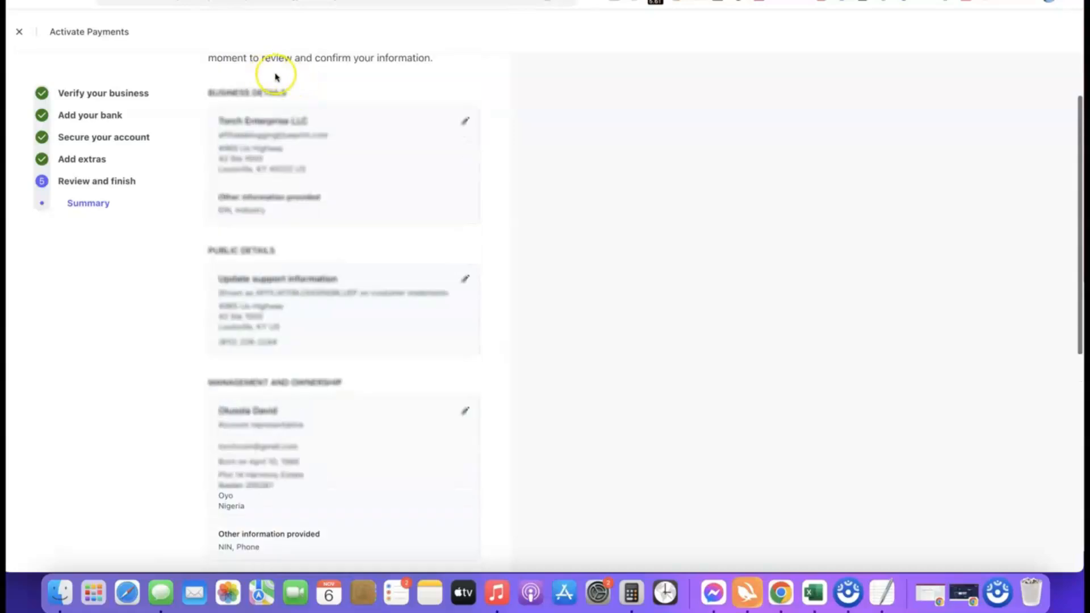
scroll(343, 112, "down", 10)
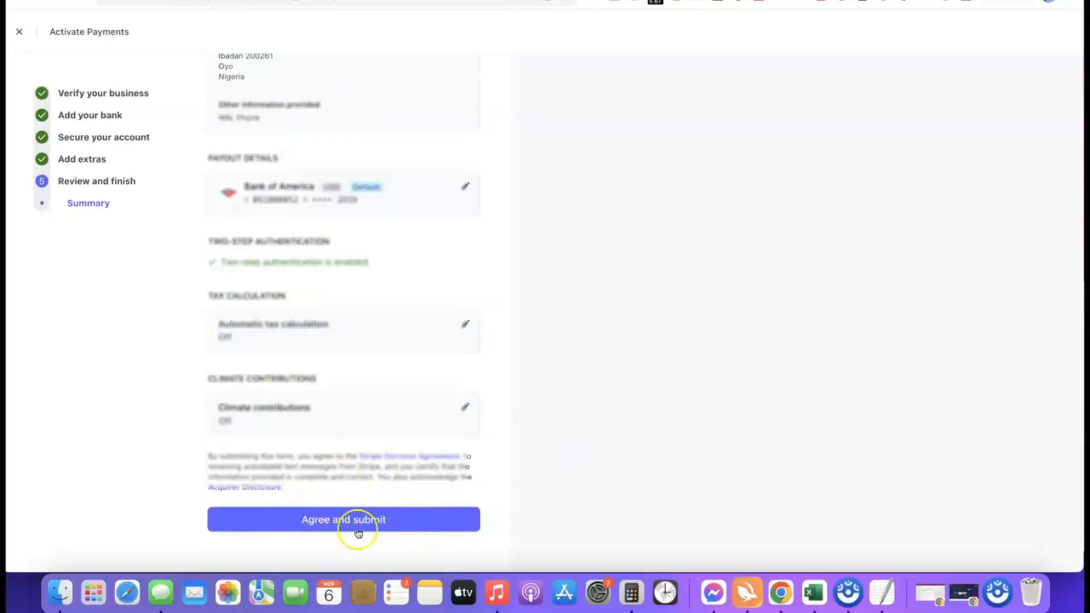
left_click(330, 518)
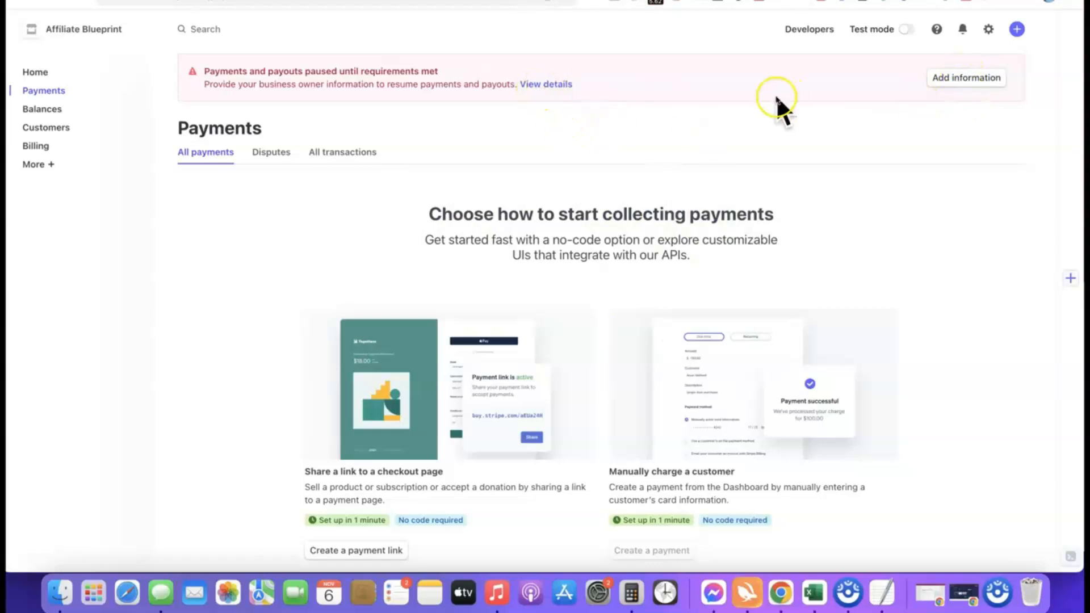
- Open the missing business owner information from the payments notice and start updating the account representative's details
left_click(945, 78)
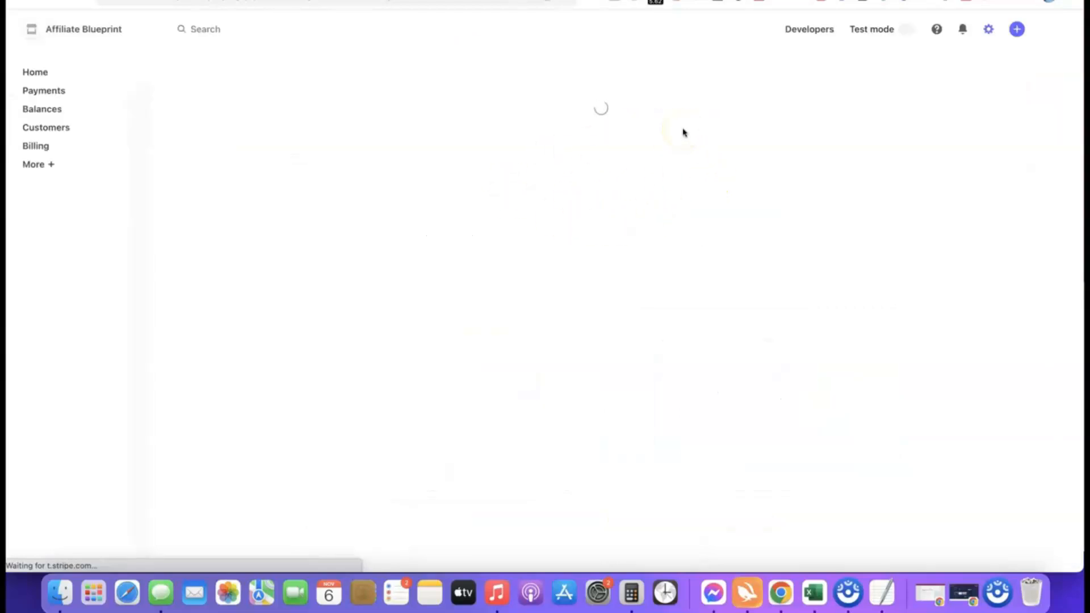
scroll(555, 151, "down", 2)
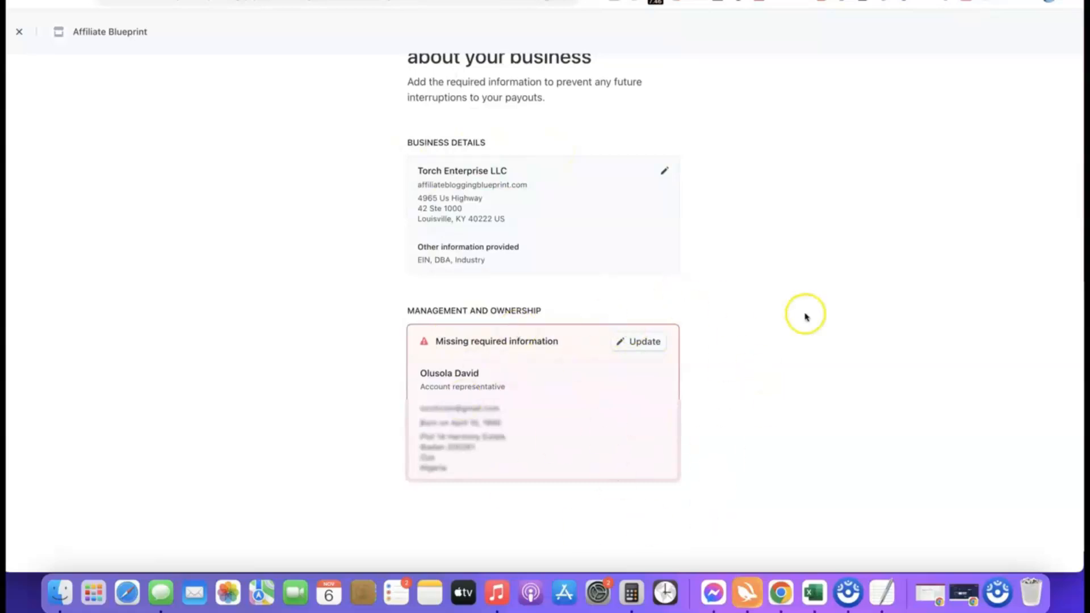
scroll(589, 452, "down", 1)
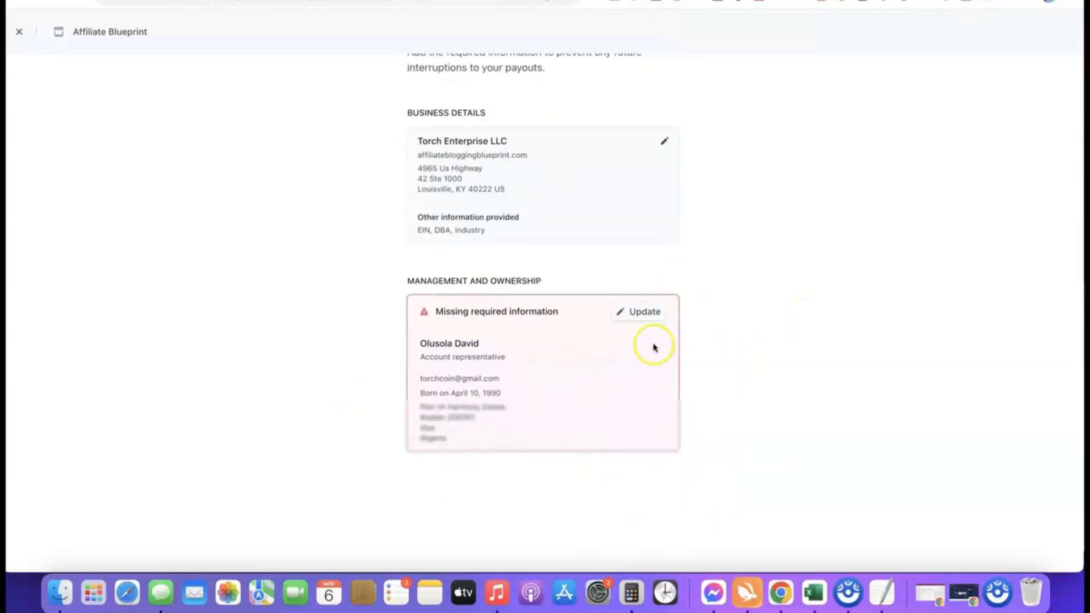
left_click(641, 311)
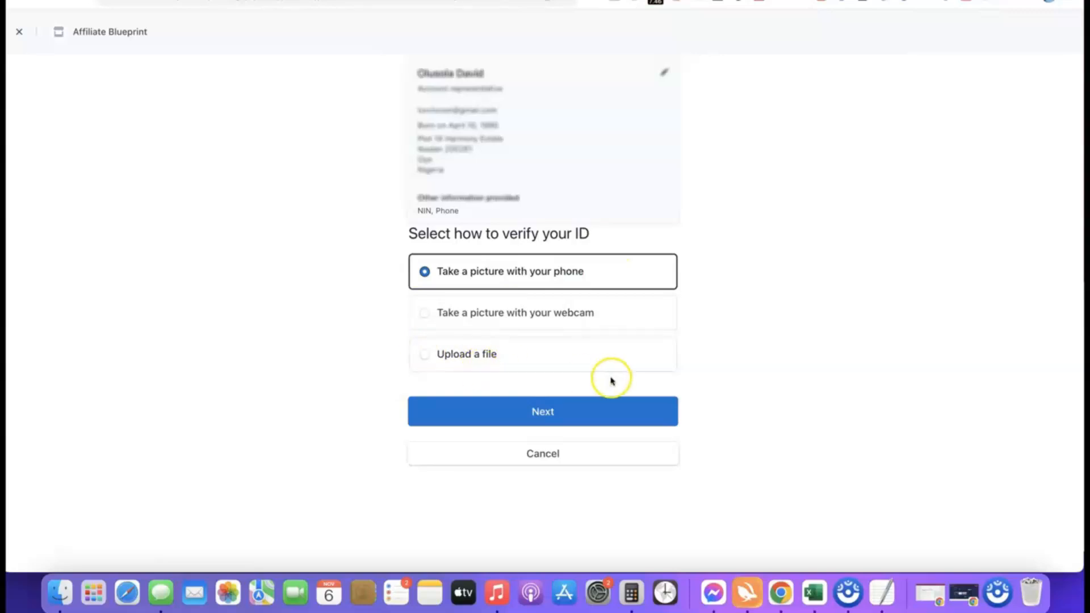
- Choose to verify the representative's ID by uploading a file of a driver's license, and accept the identity verification terms
left_click(433, 353)
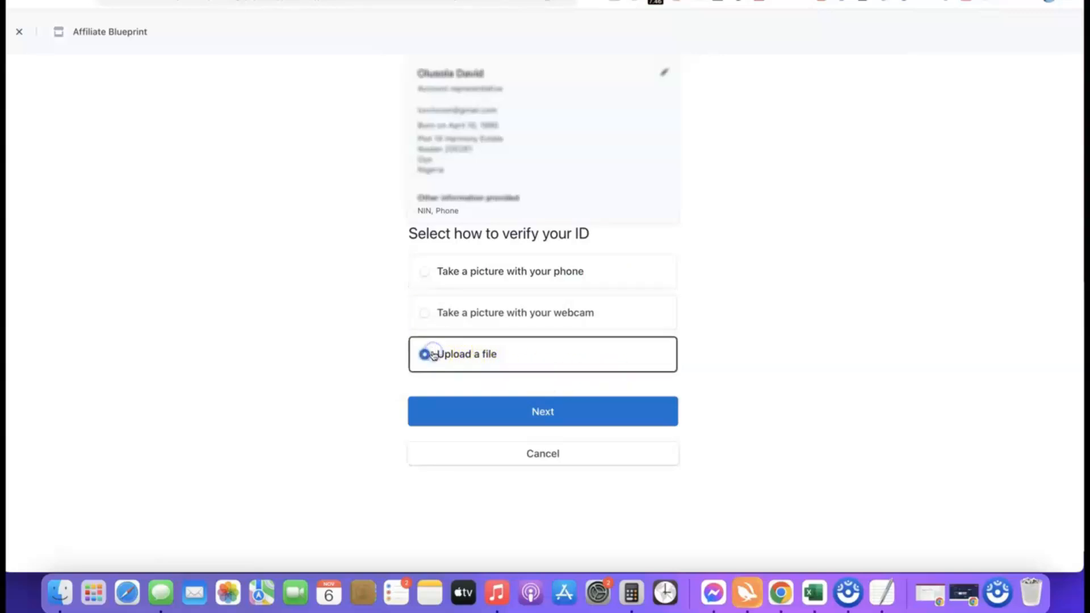
left_click(538, 413)
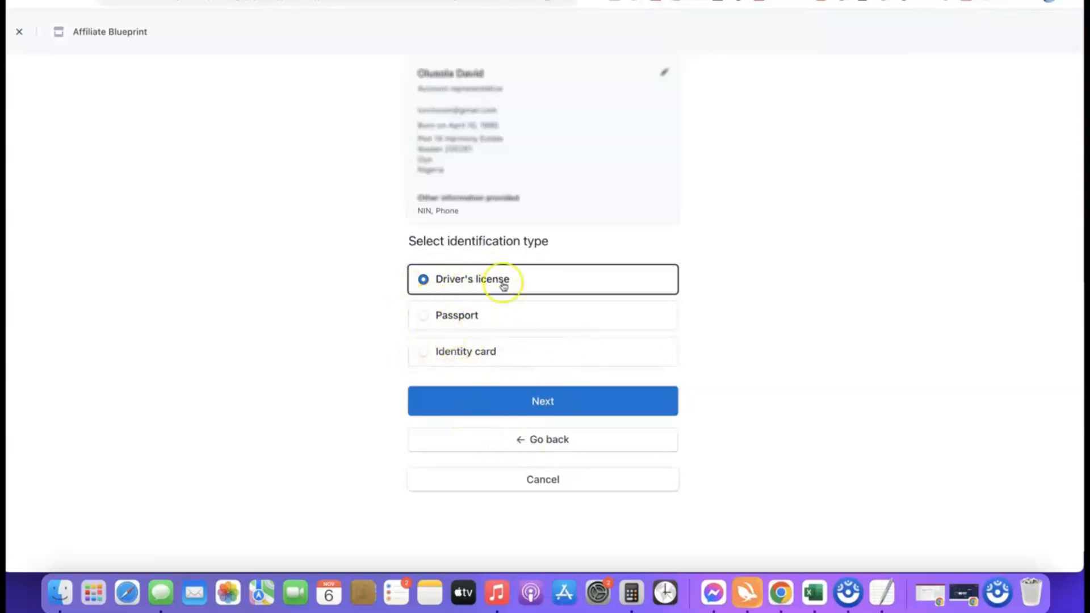
left_click(543, 403)
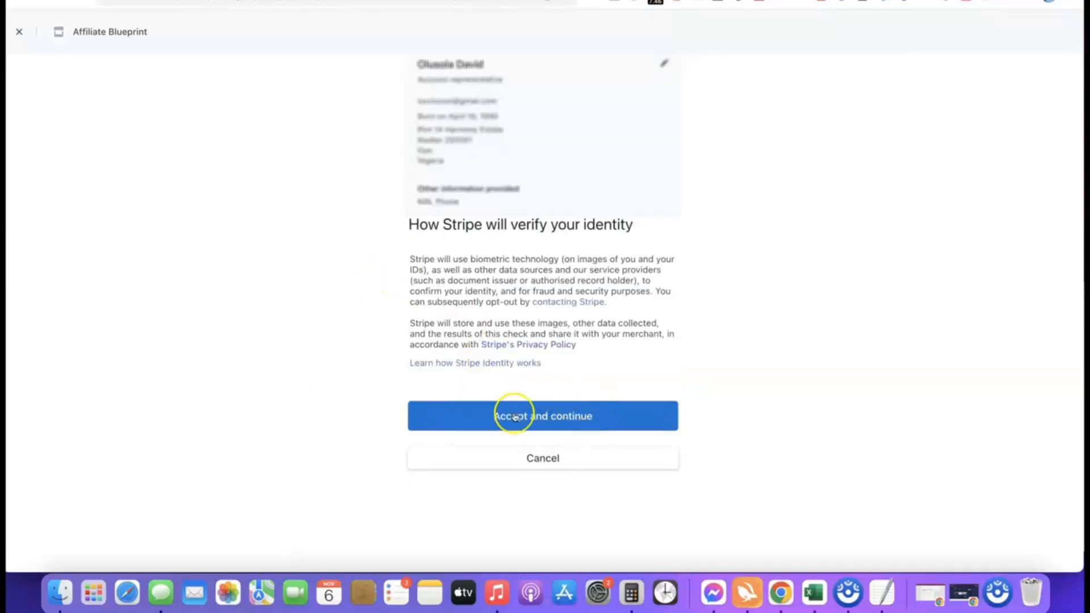
left_click(532, 416)
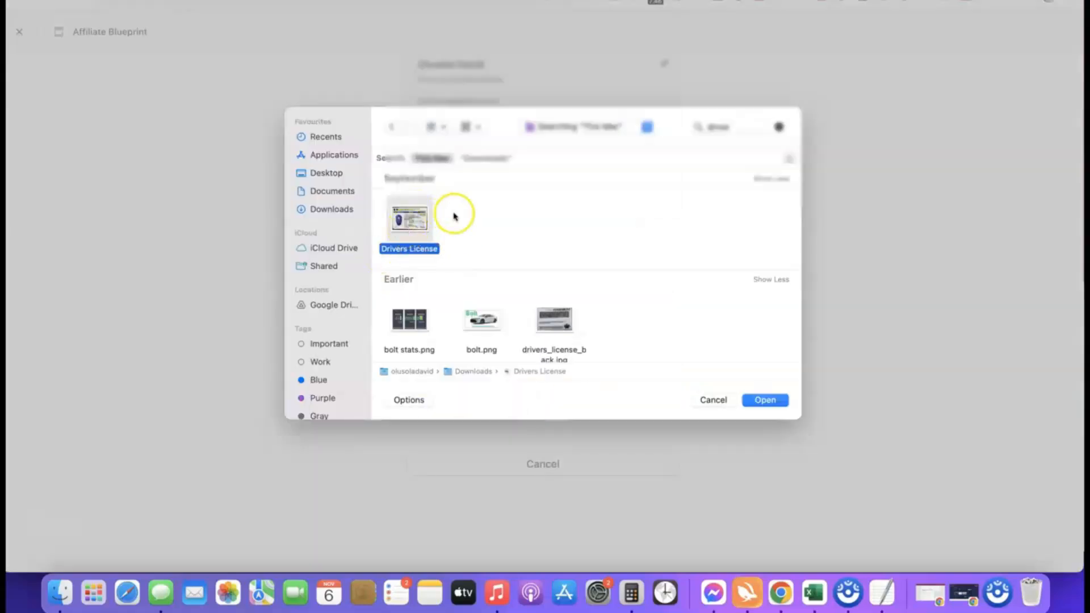
- Upload Drivers License as the ID's front and drivers_license_back.jpg as its back, continue despite the image warning, and return to the dashboard
left_click(765, 400)
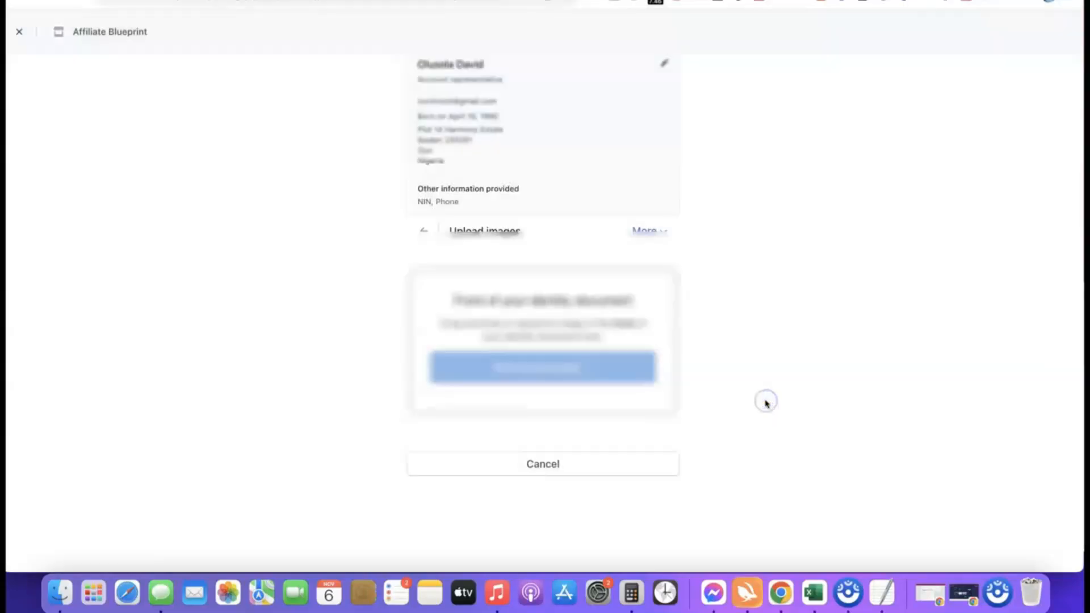
left_click(531, 425)
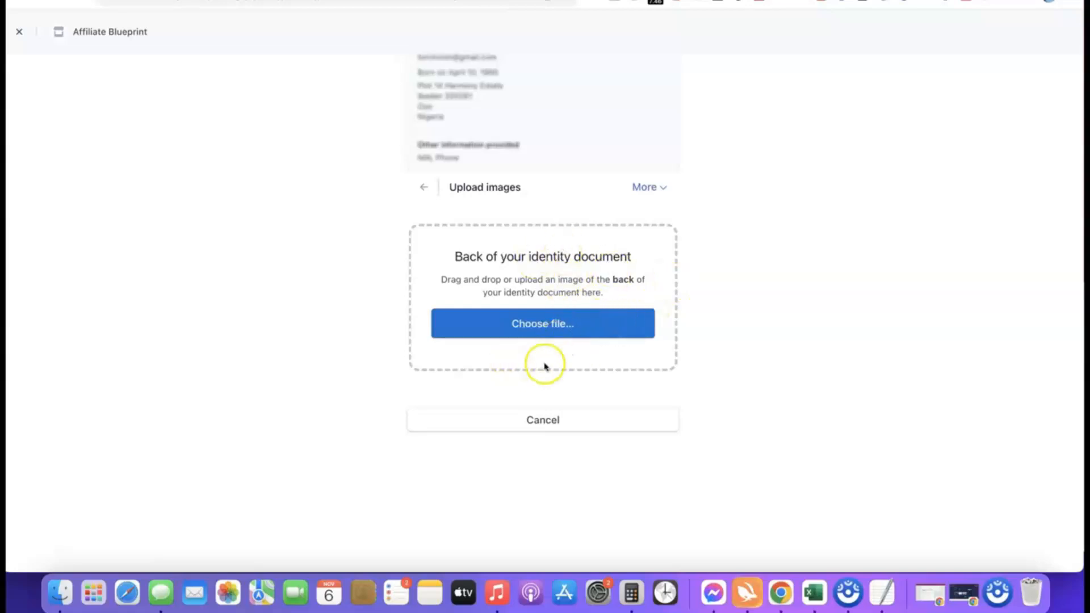
left_click(546, 326)
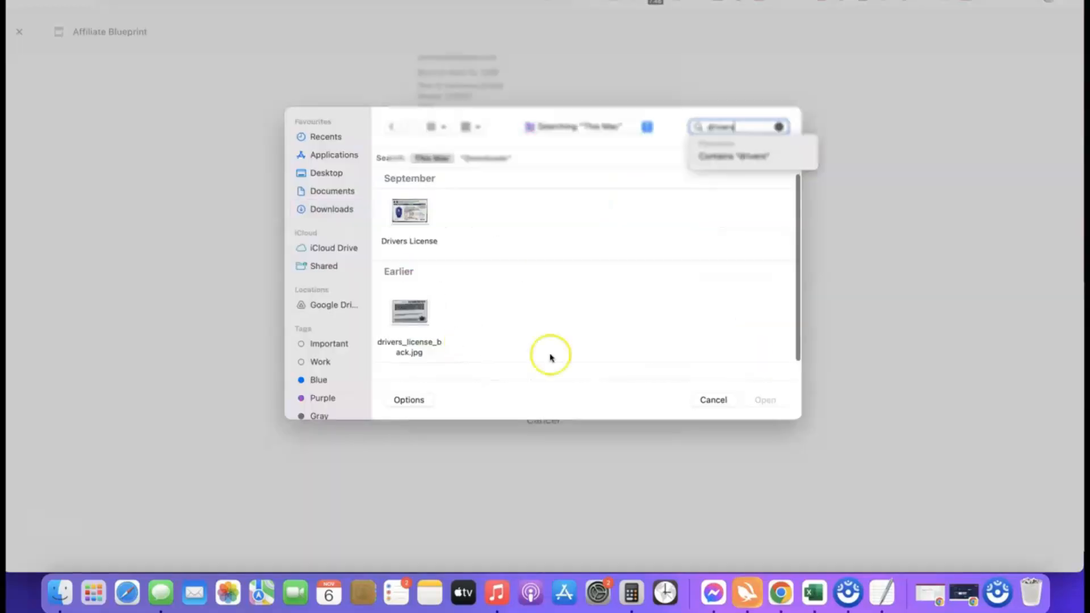
left_click(407, 322)
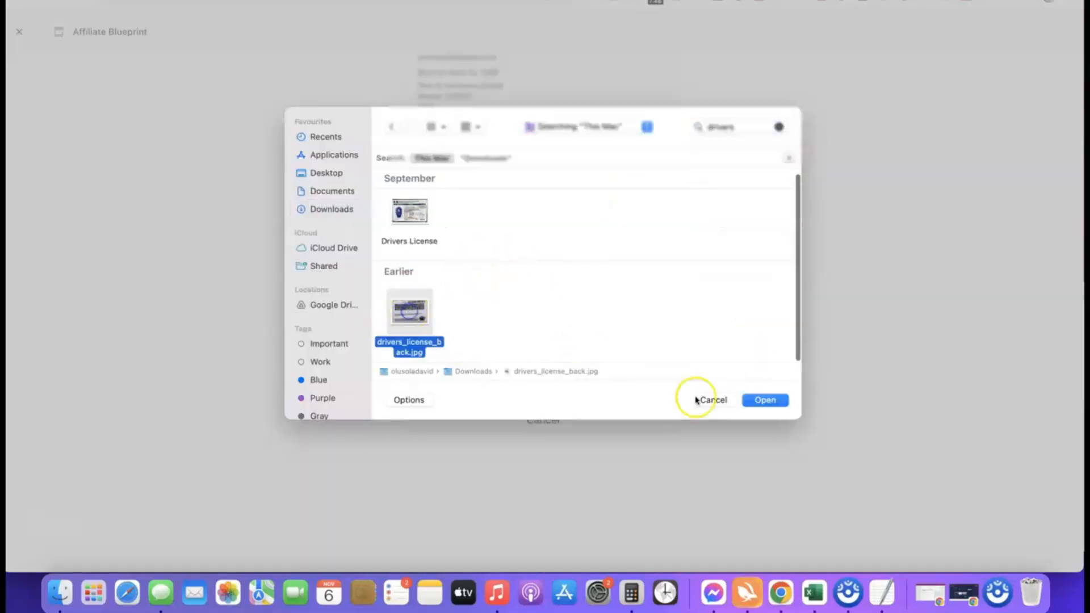
left_click(765, 401)
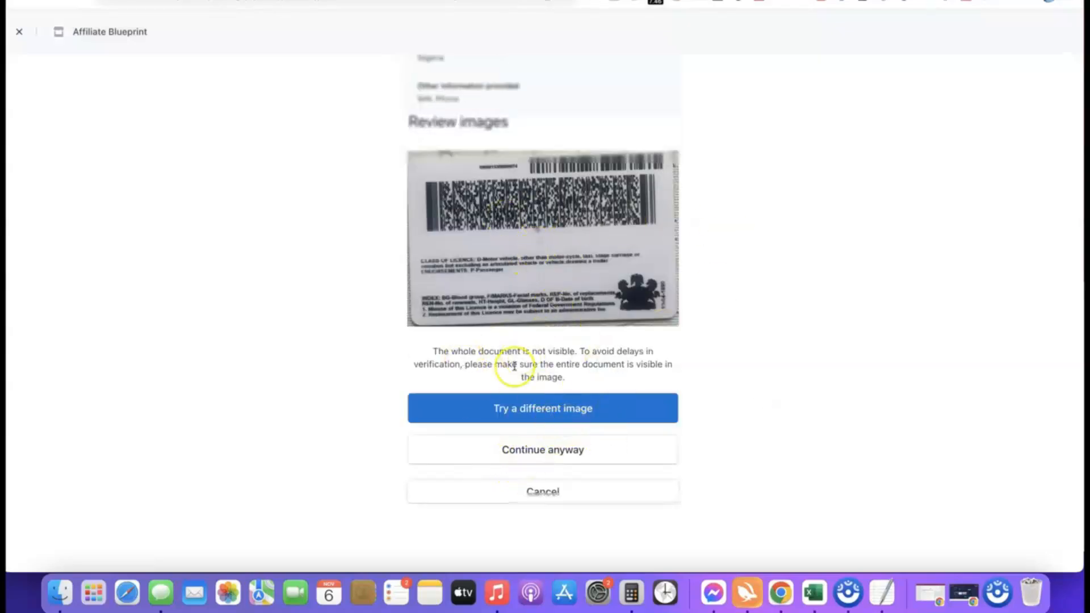
left_click(536, 449)
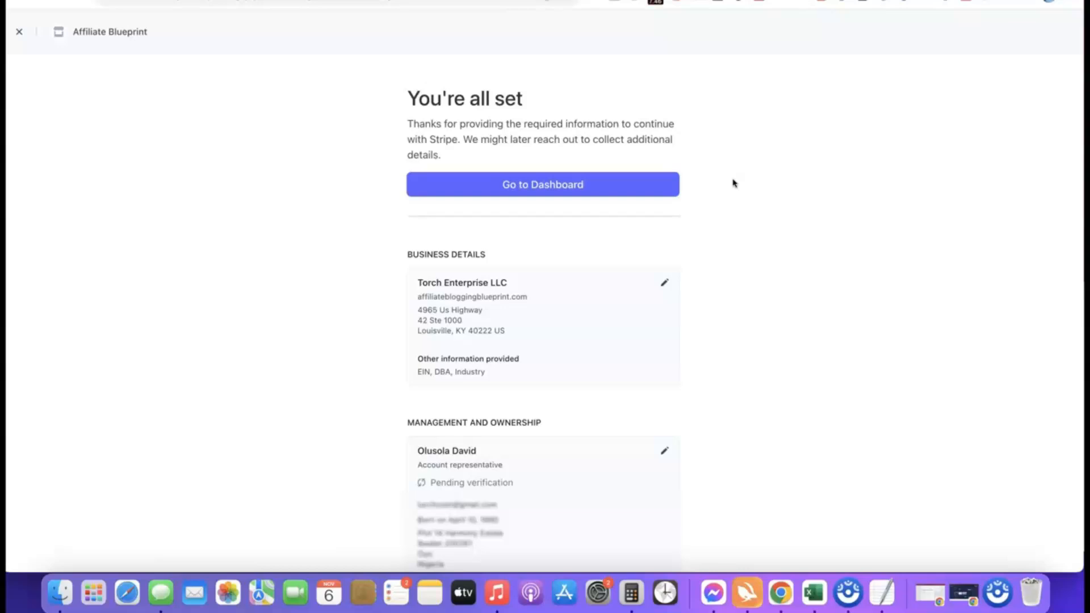
left_click(542, 184)
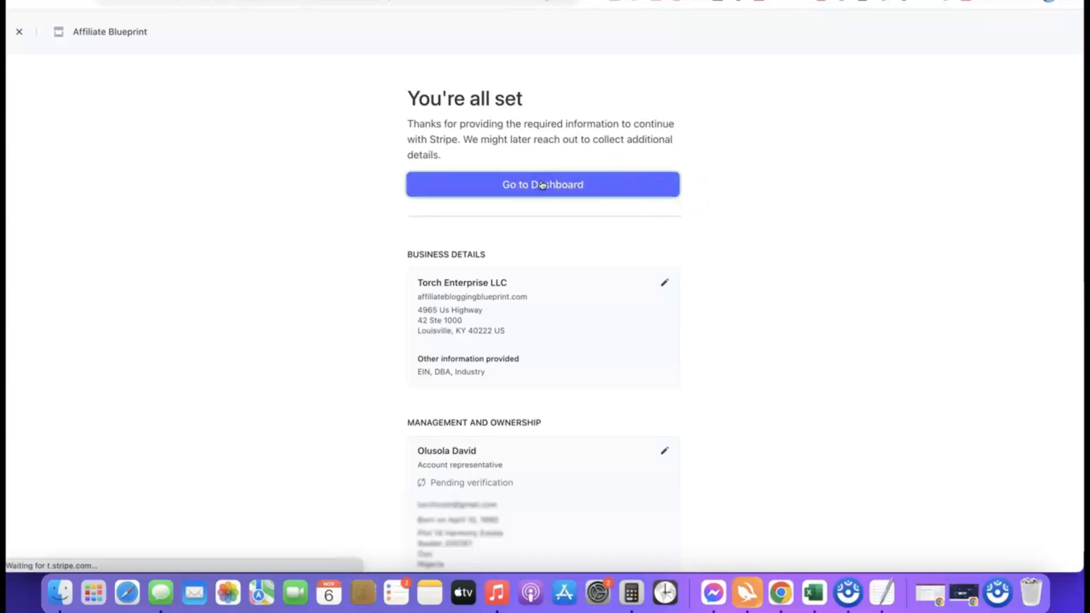